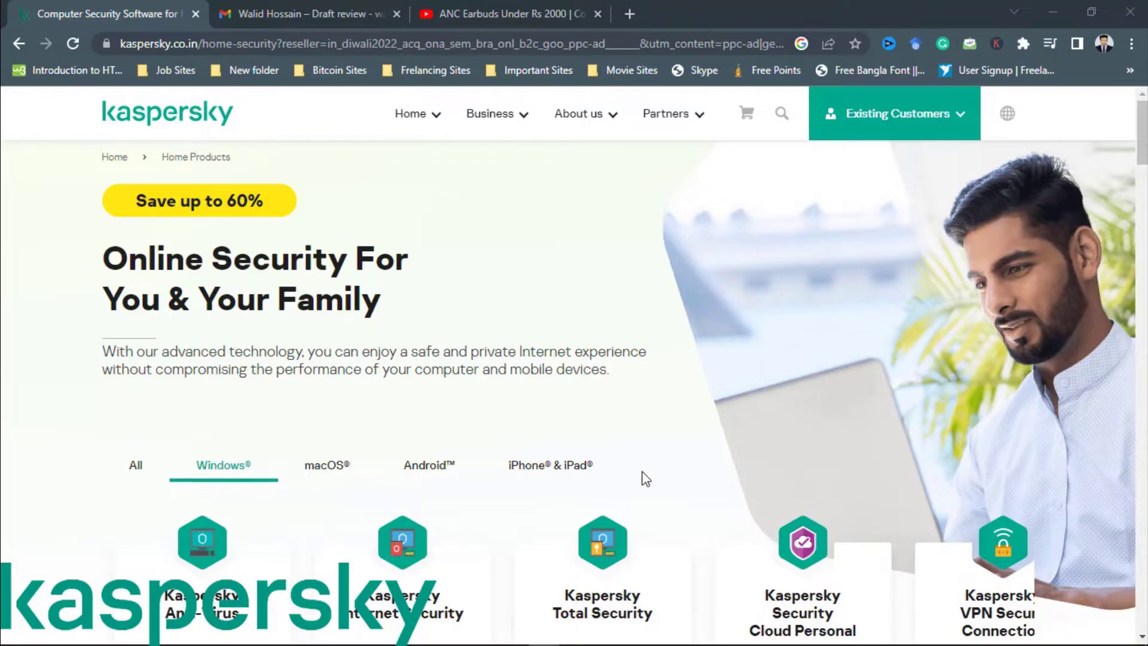
Scroll through Kaspersky's Essential, Advanced and Premium suite feature comparison and back
scroll(547, 370, "down", 4)
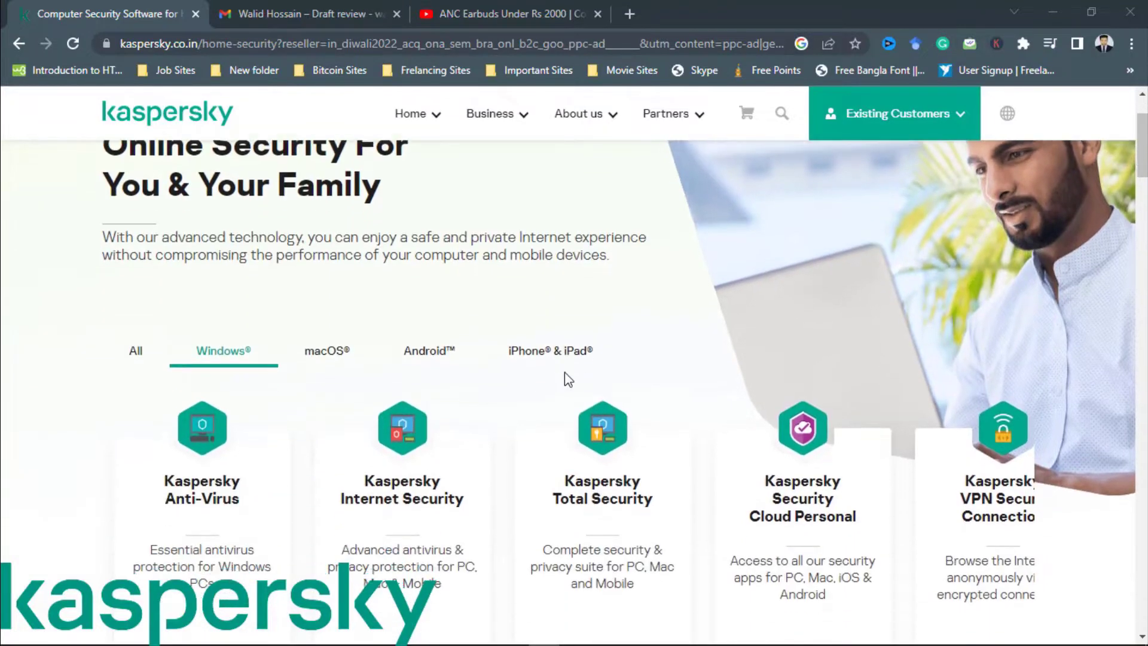
scroll(565, 375, "down", 3)
scroll(637, 416, "down", 4)
scroll(637, 419, "down", 7)
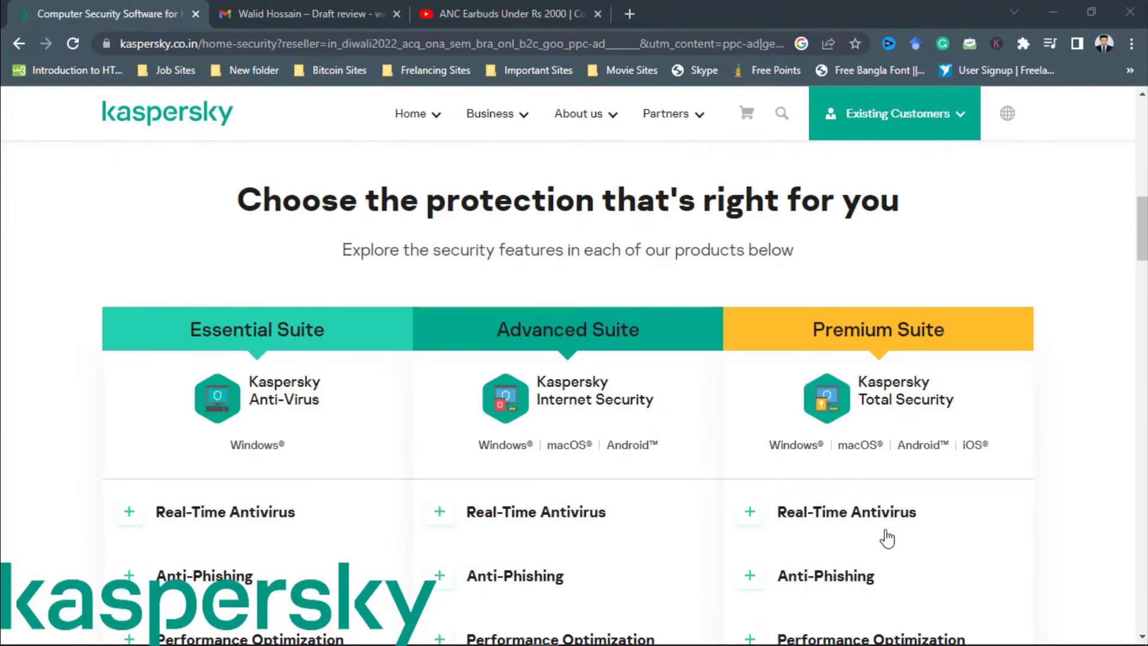
scroll(887, 538, "down", 3)
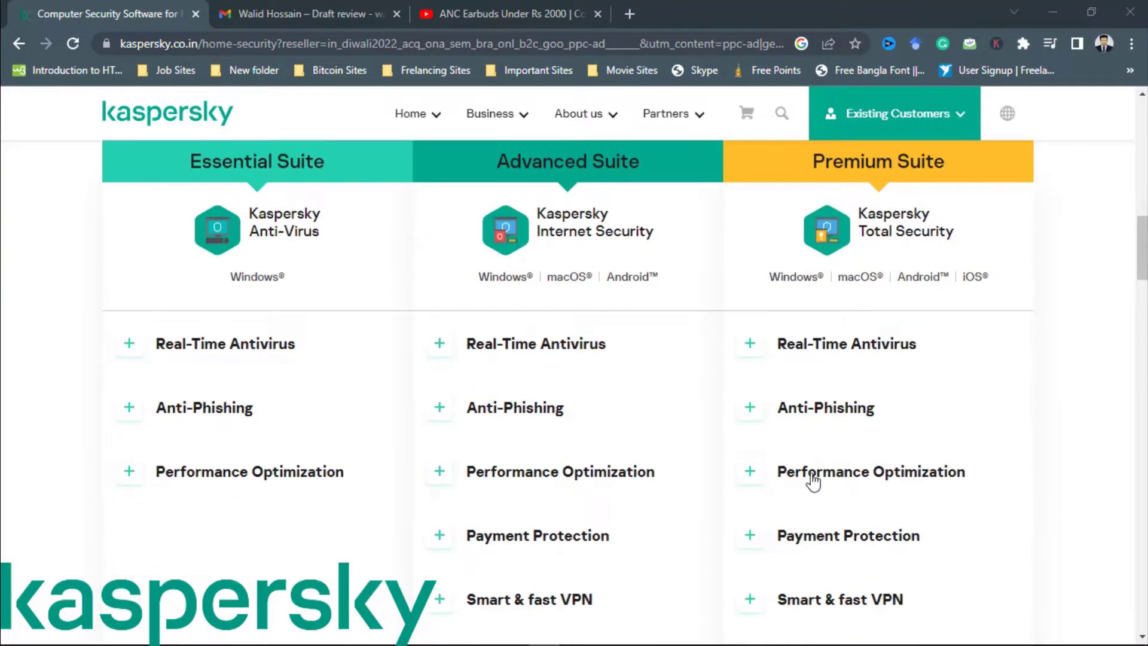
scroll(852, 491, "down", 1)
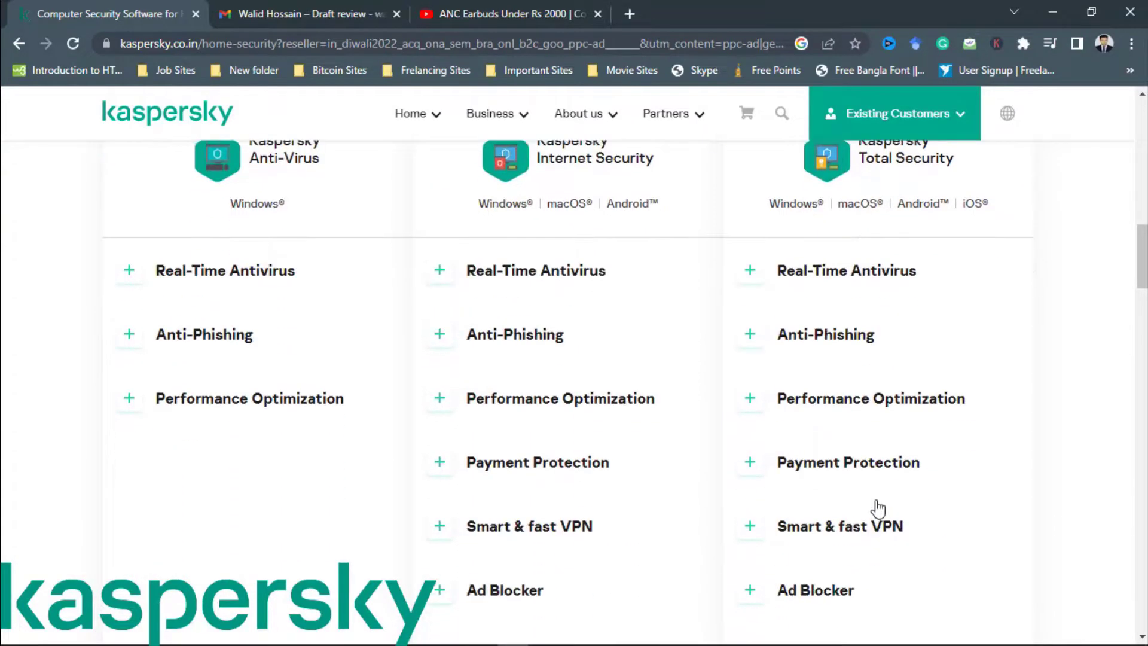
scroll(870, 556, "down", 3)
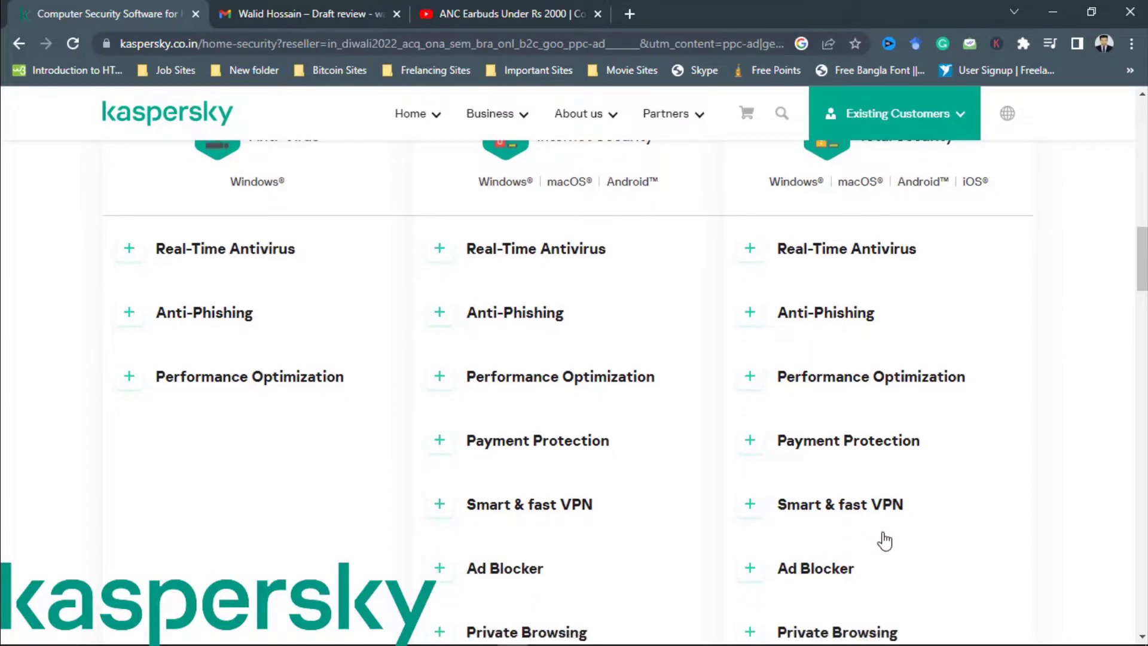
scroll(866, 507, "down", 1)
scroll(866, 507, "down", 3)
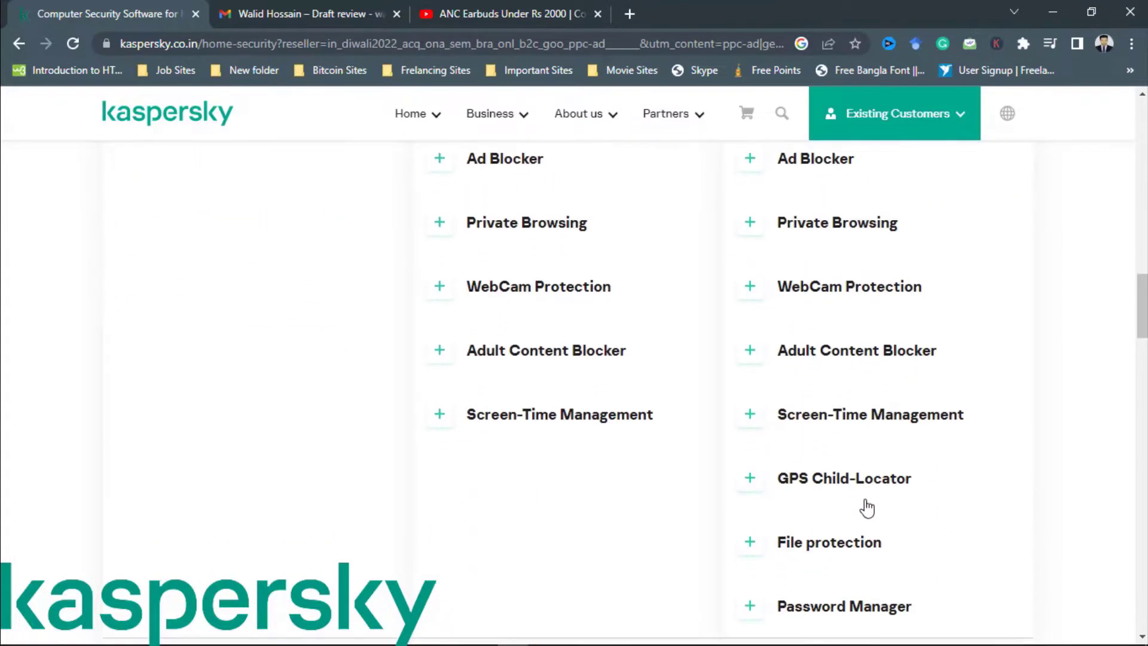
scroll(866, 507, "down", 5)
scroll(869, 504, "up", 15)
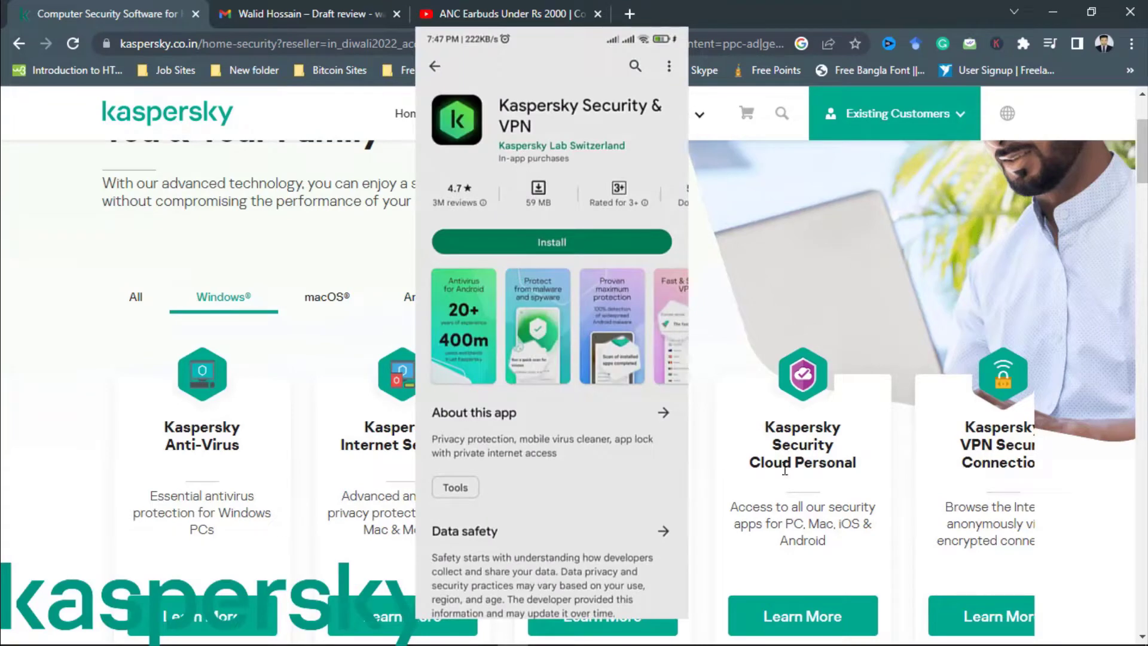
scroll(577, 469, "up", 3)
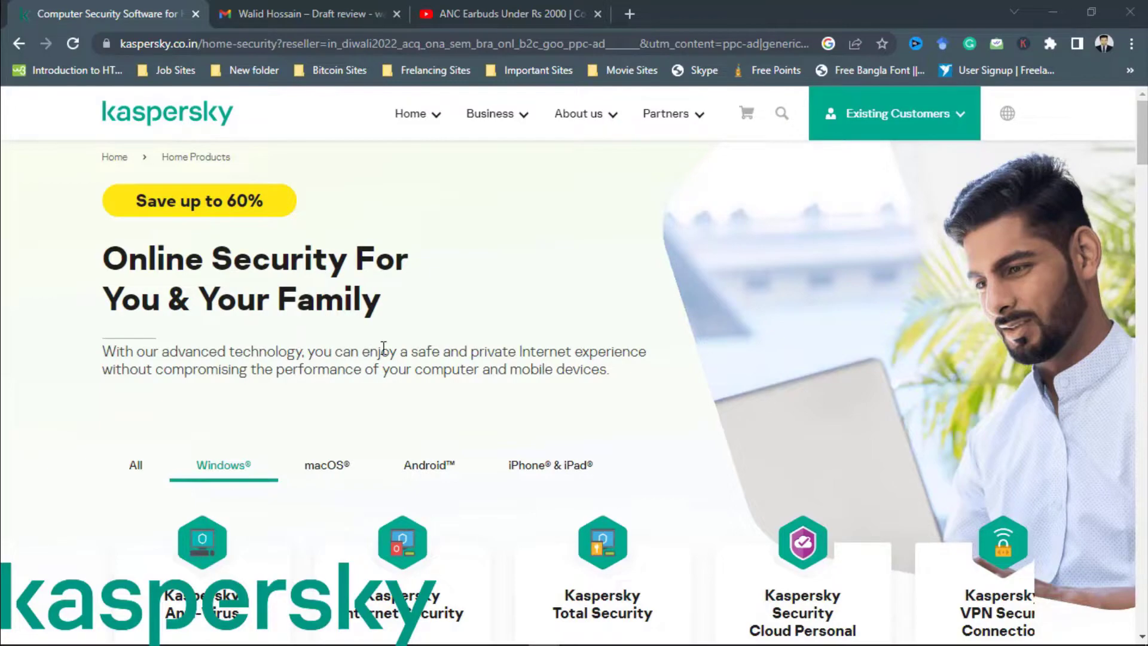
scroll(325, 346, "down", 3)
scroll(349, 353, "down", 3)
scroll(466, 366, "down", 3)
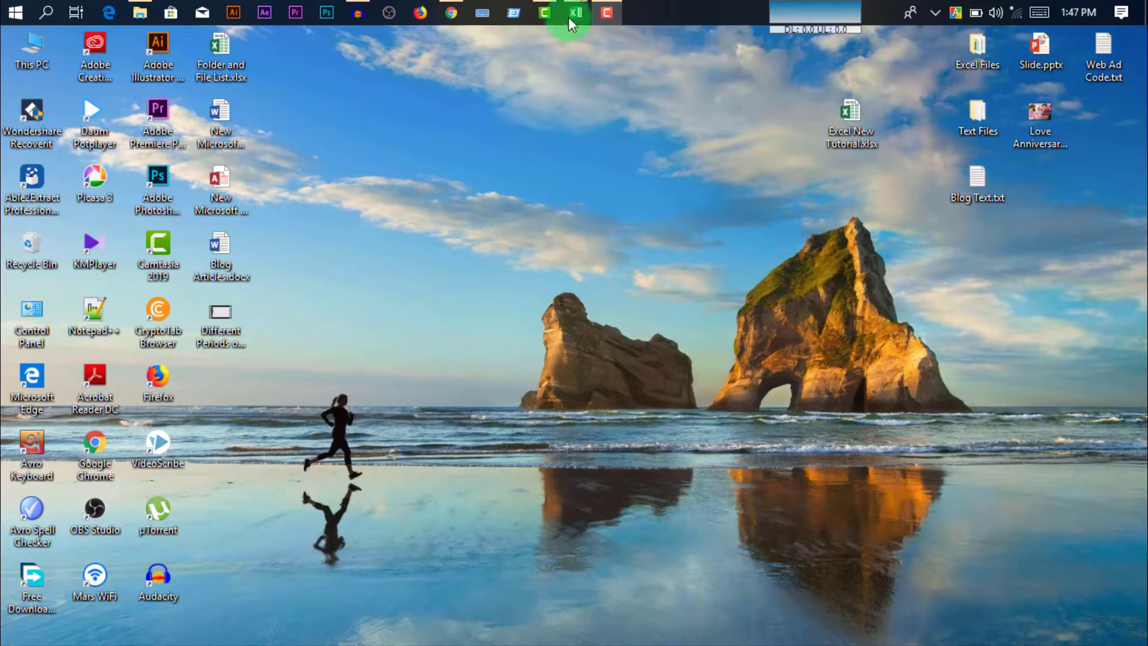
Bring the Excel New Tutorial workbook forward and select the Name-to-Economics header row
mouse_move(575, 13)
left_click(469, 96)
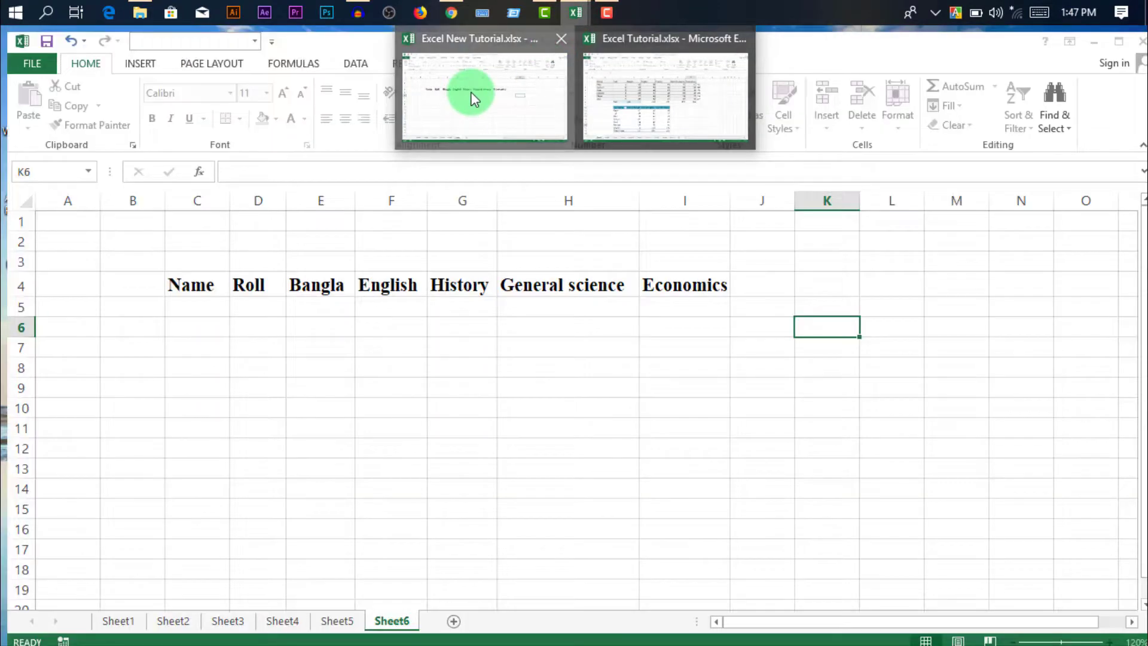
left_click(610, 266)
left_click(877, 317)
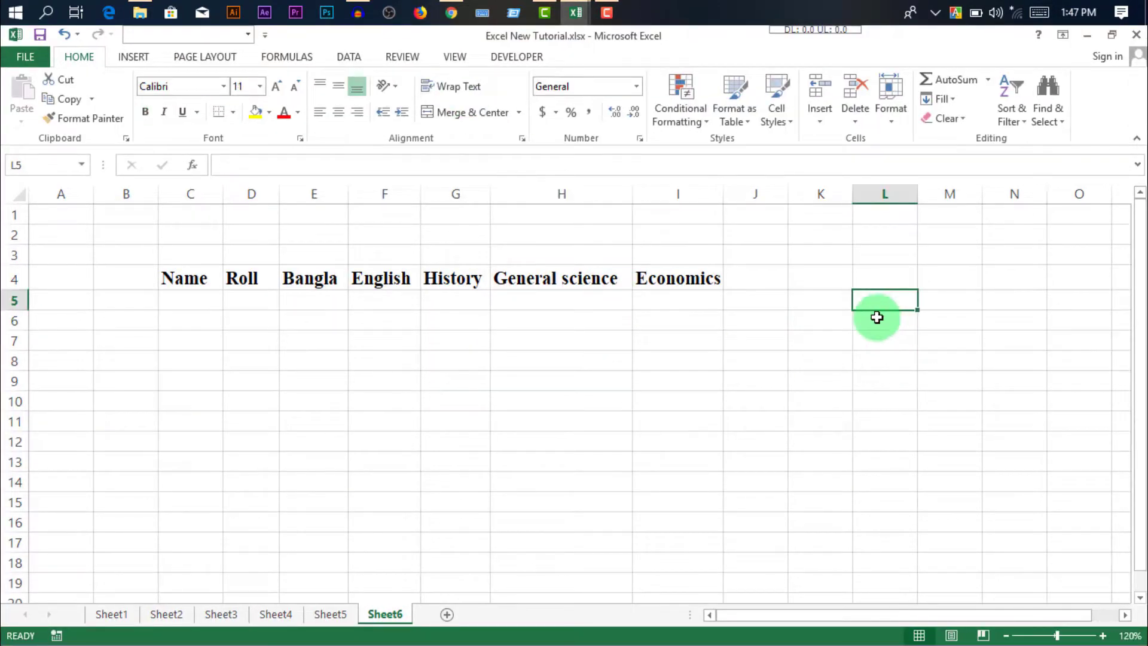
left_click(409, 405)
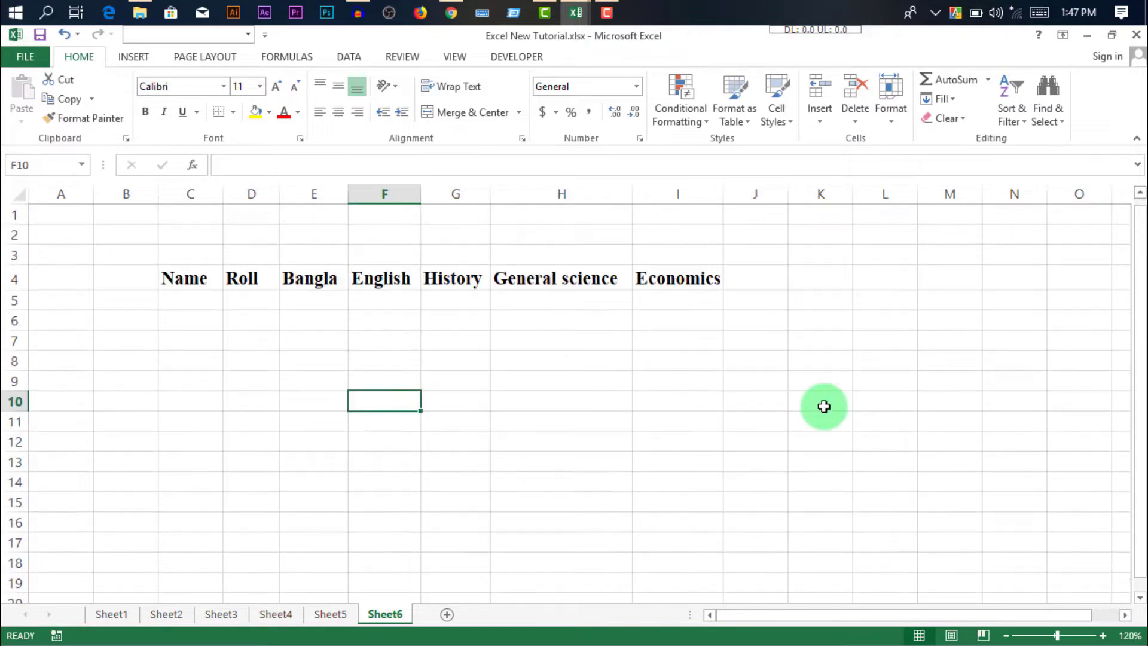
left_click(347, 340)
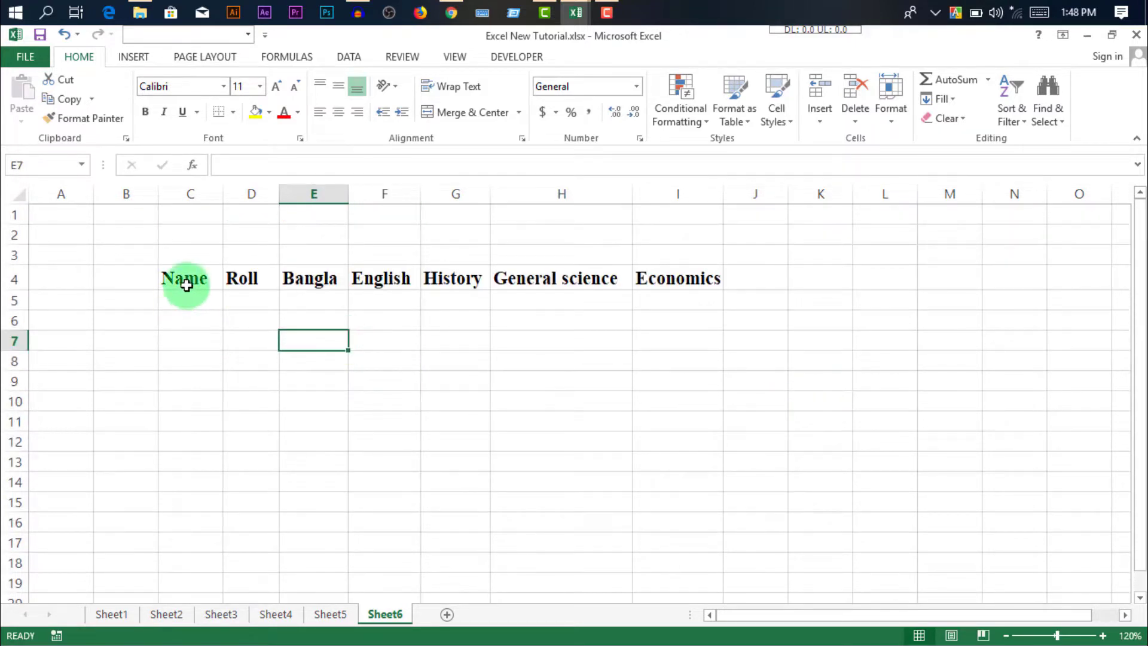
left_click_drag(186, 286, 683, 281)
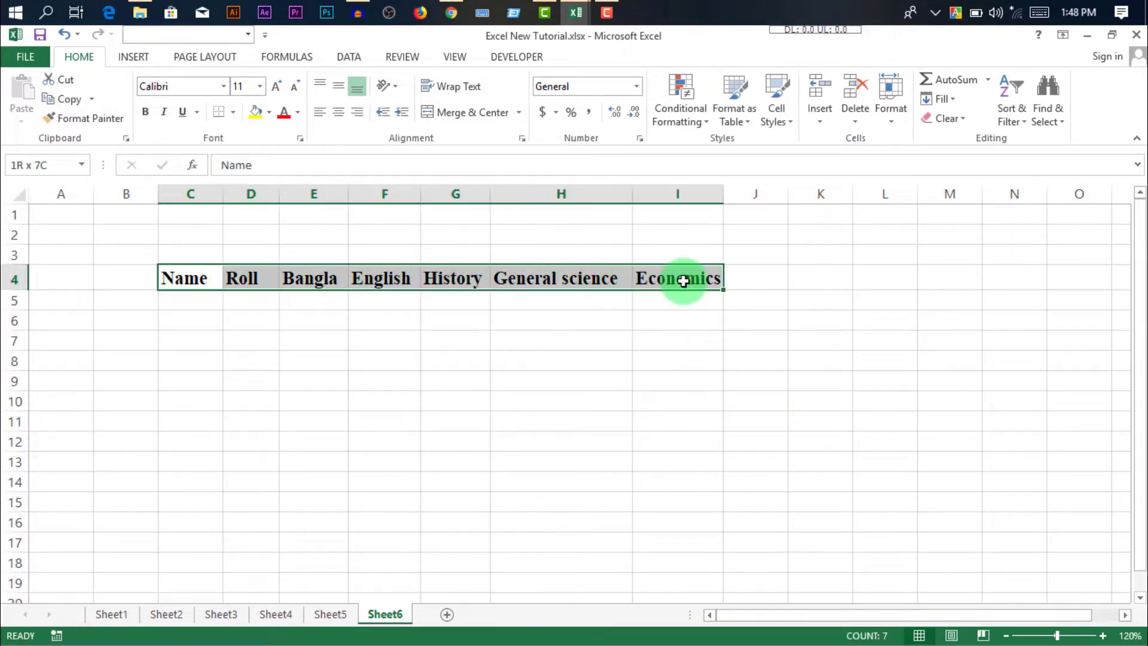
left_click(495, 365)
left_click(385, 254)
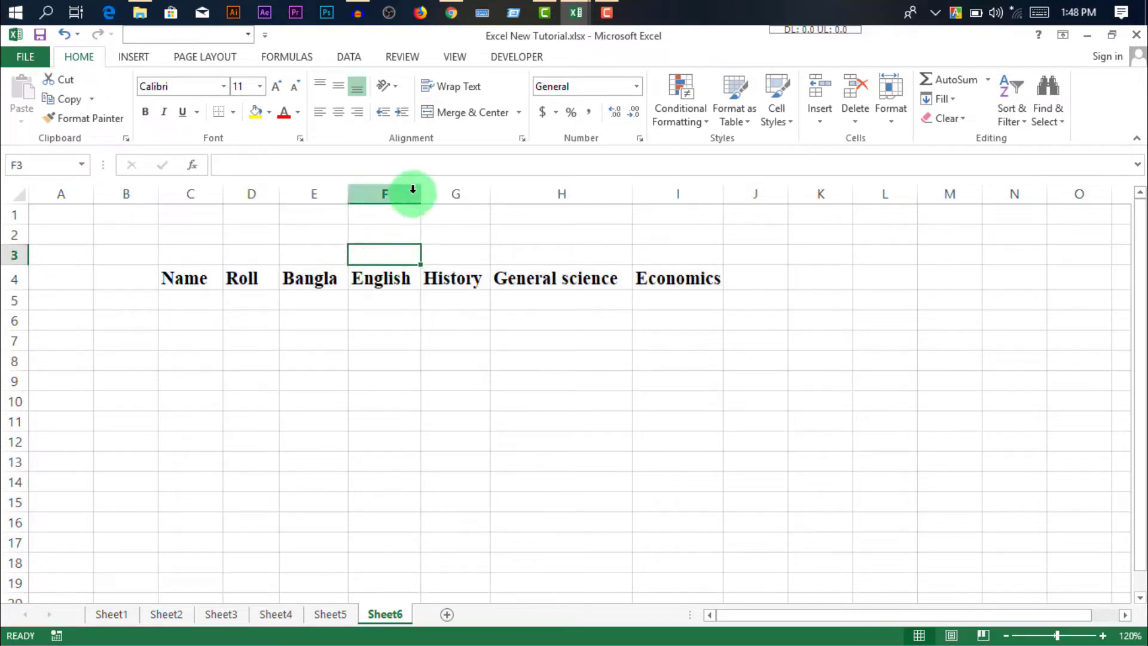
Widen columns F, G and D to fit the English, History and Roll headings
left_click_drag(420, 190, 435, 191)
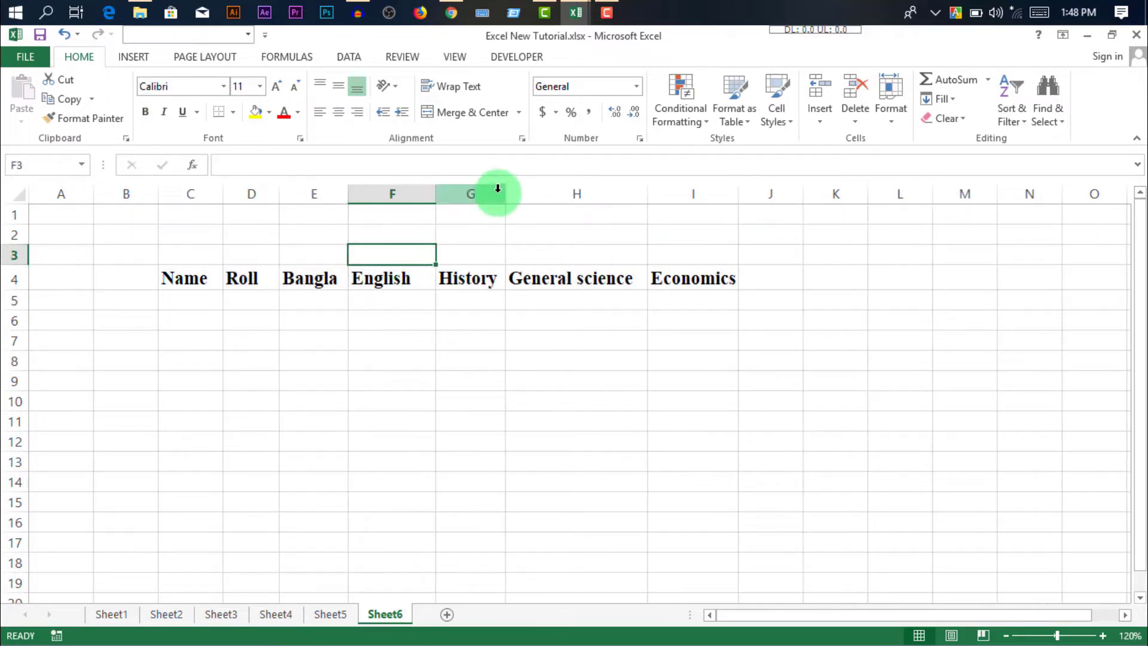
left_click(497, 188)
left_click_drag(506, 190, 528, 190)
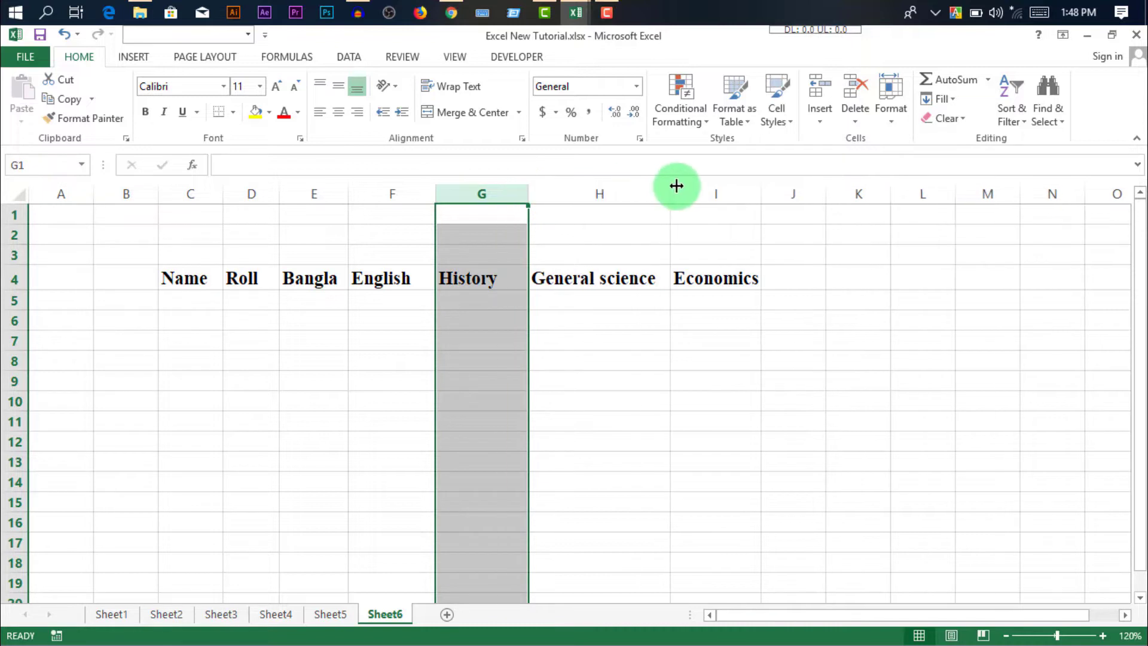
left_click(639, 353)
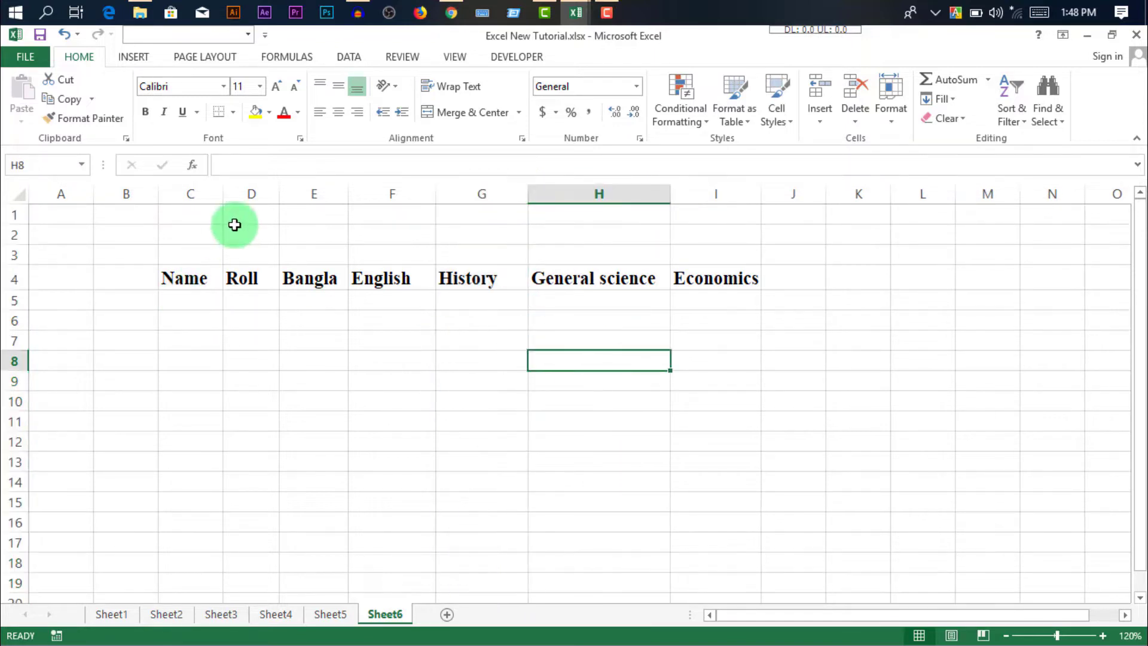
left_click(257, 190)
left_click_drag(279, 190, 293, 190)
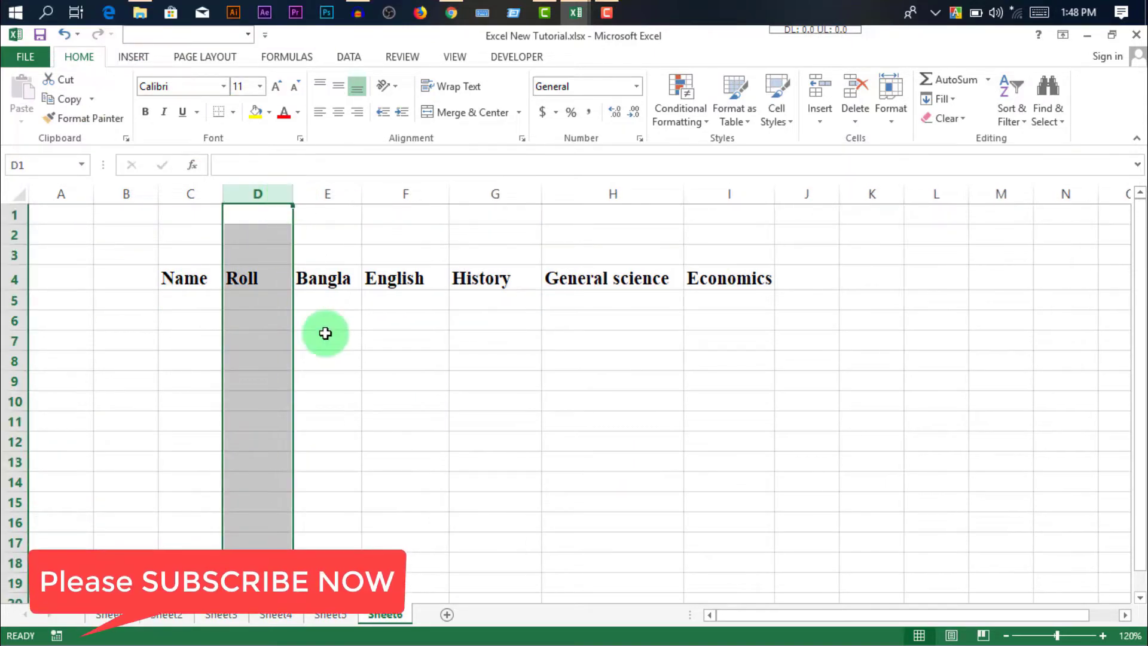
left_click(375, 360)
Check the formatting of the Name, English and Economics headings and the row beneath
left_click_drag(194, 283, 718, 281)
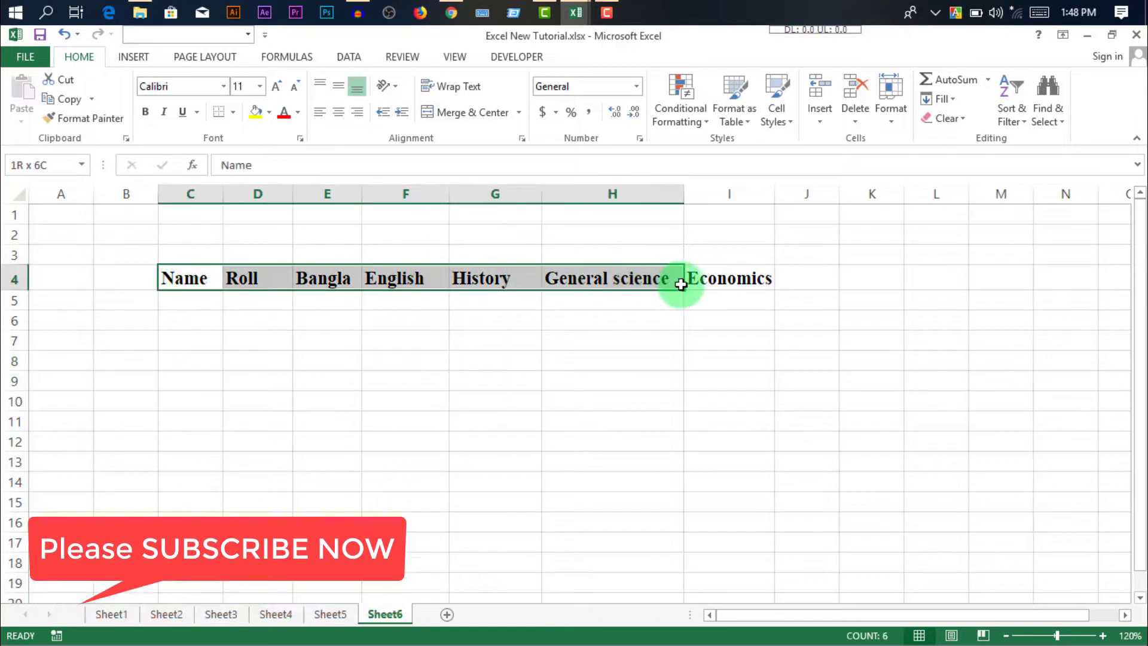
left_click(712, 346)
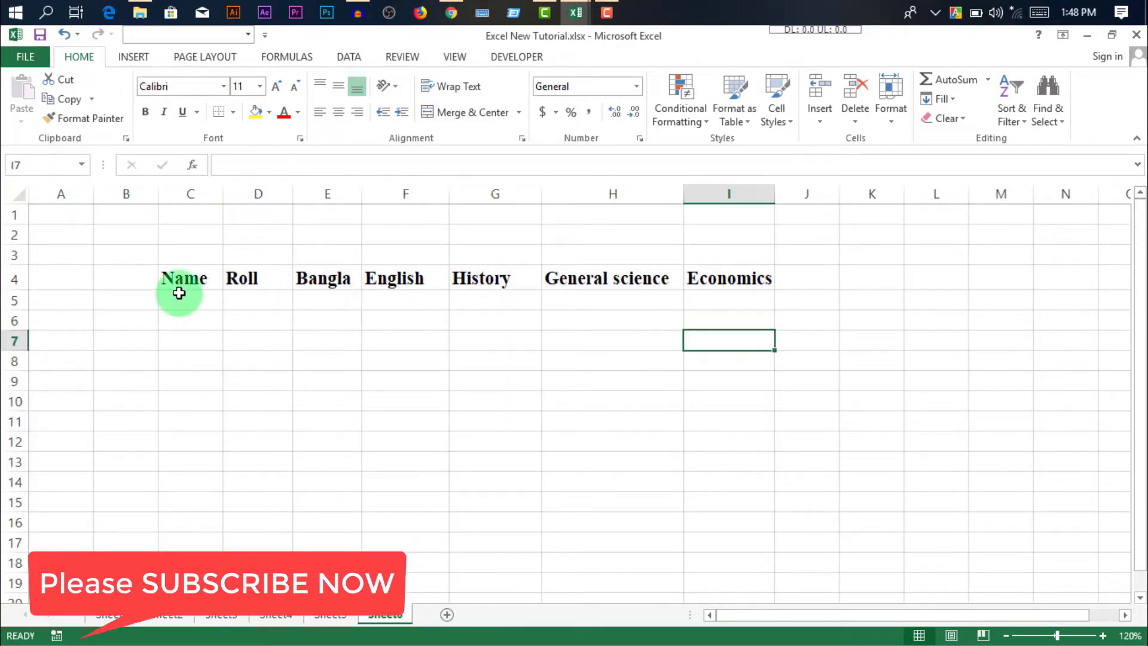
left_click_drag(179, 293, 697, 284)
left_click(398, 341)
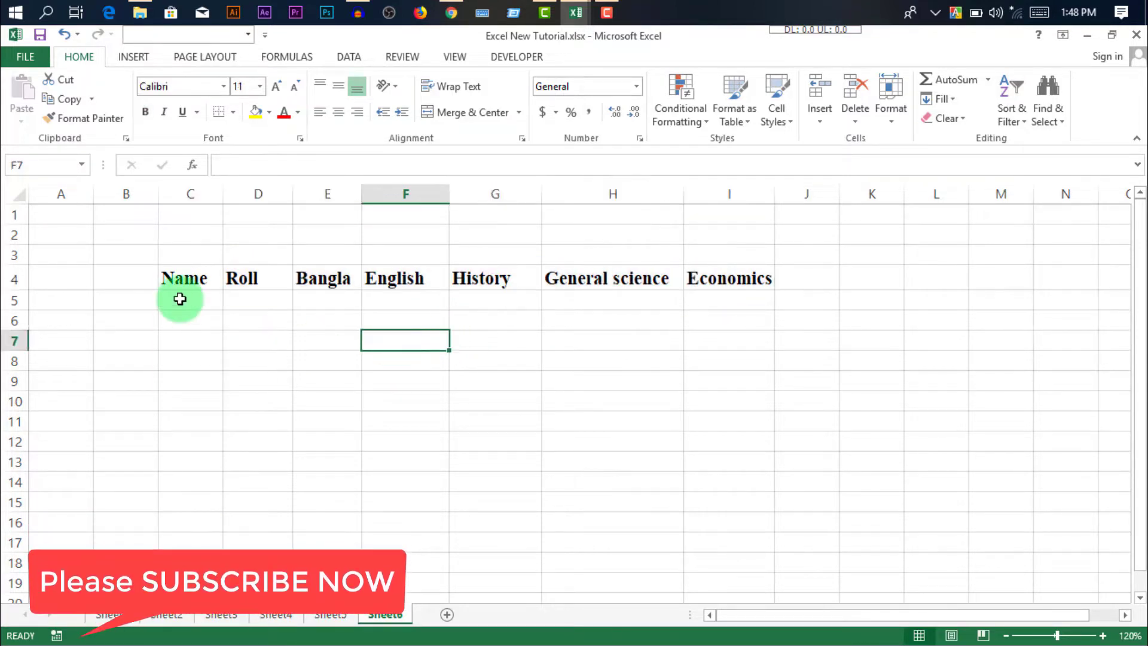
left_click(201, 275)
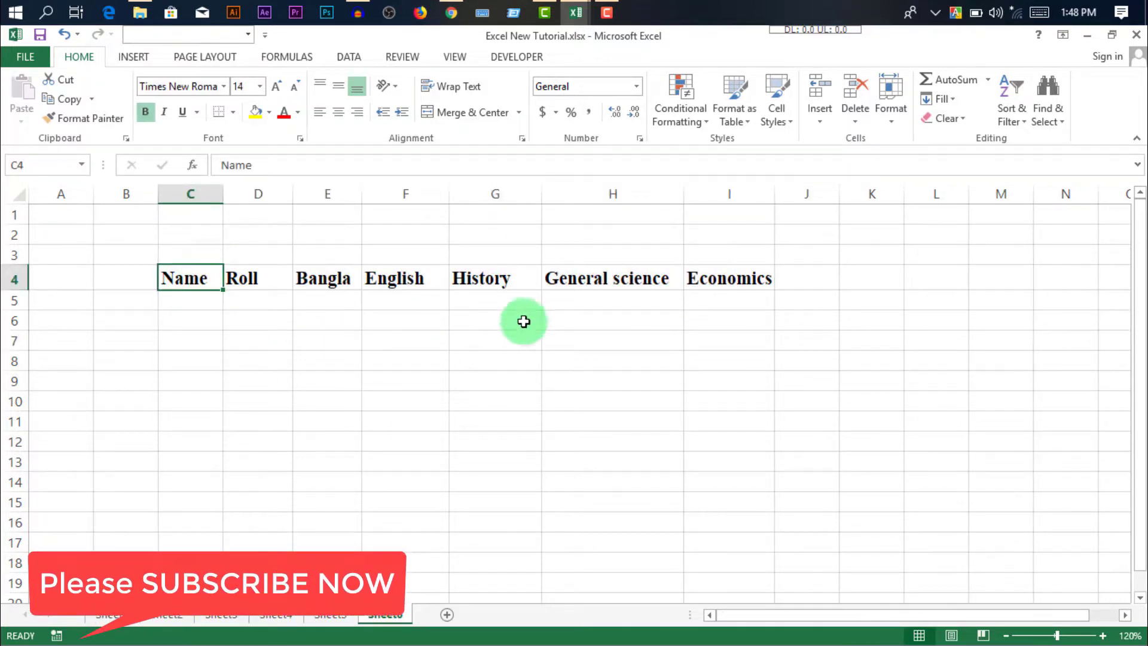
left_click(207, 301)
left_click_drag(208, 290, 494, 302)
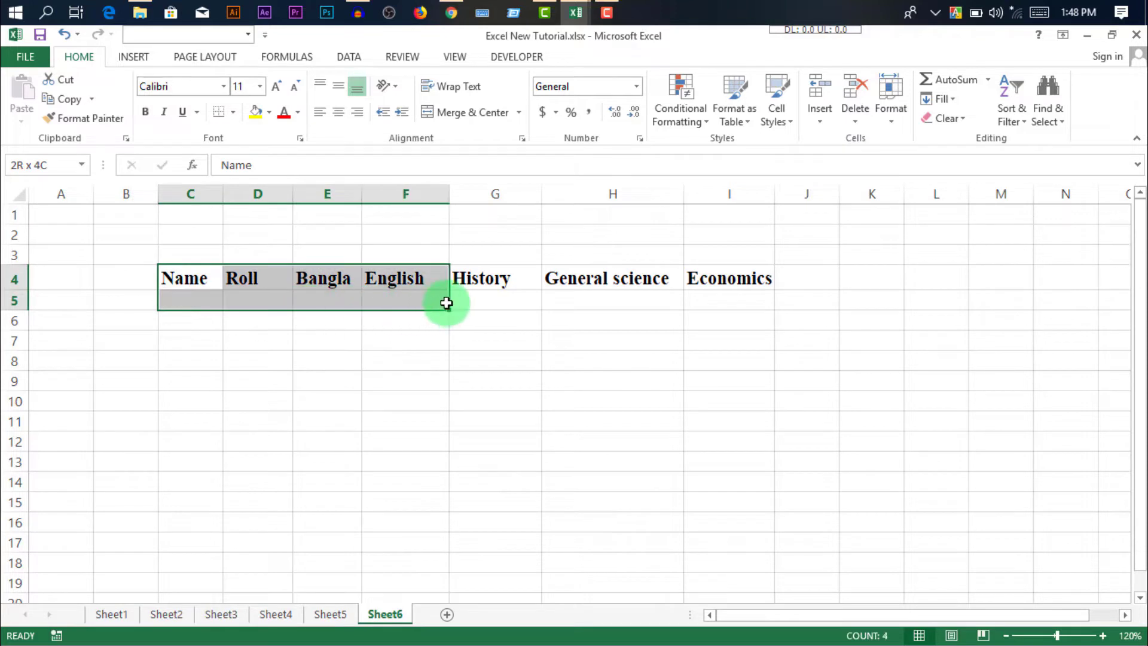
left_click(410, 279)
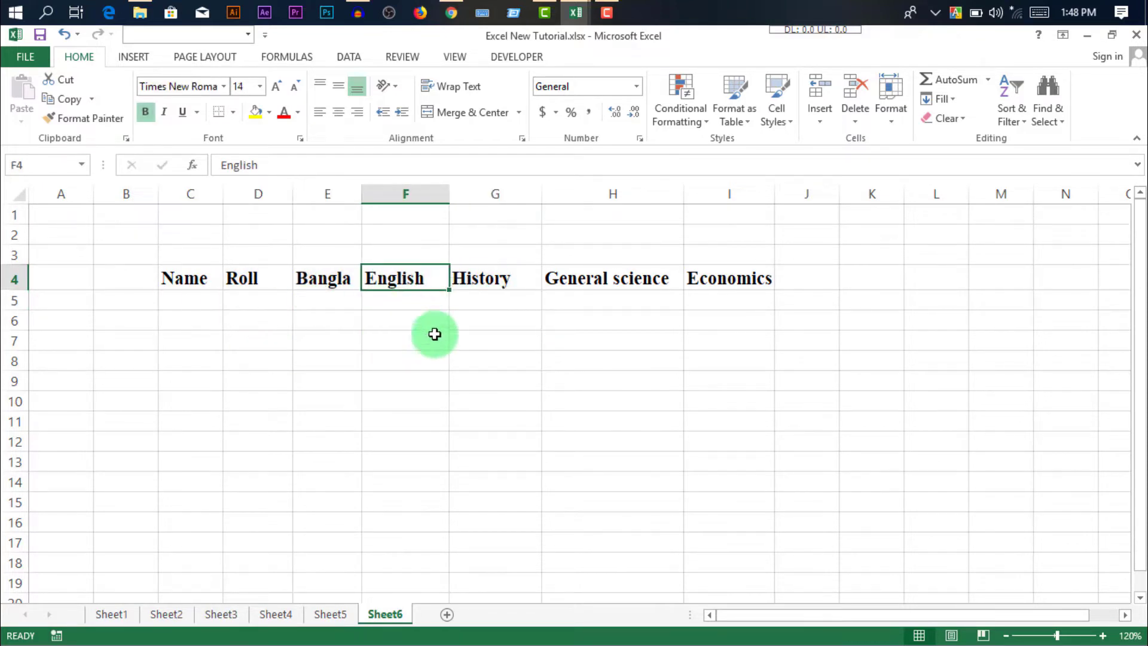
left_click(720, 327)
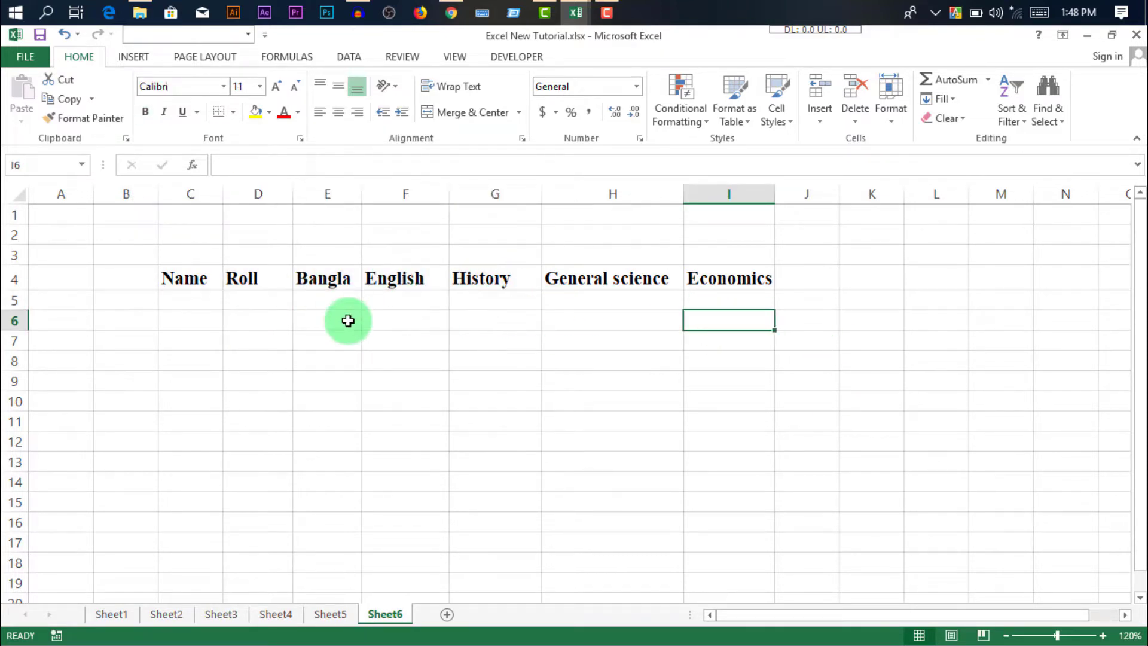
left_click_drag(177, 278, 628, 299)
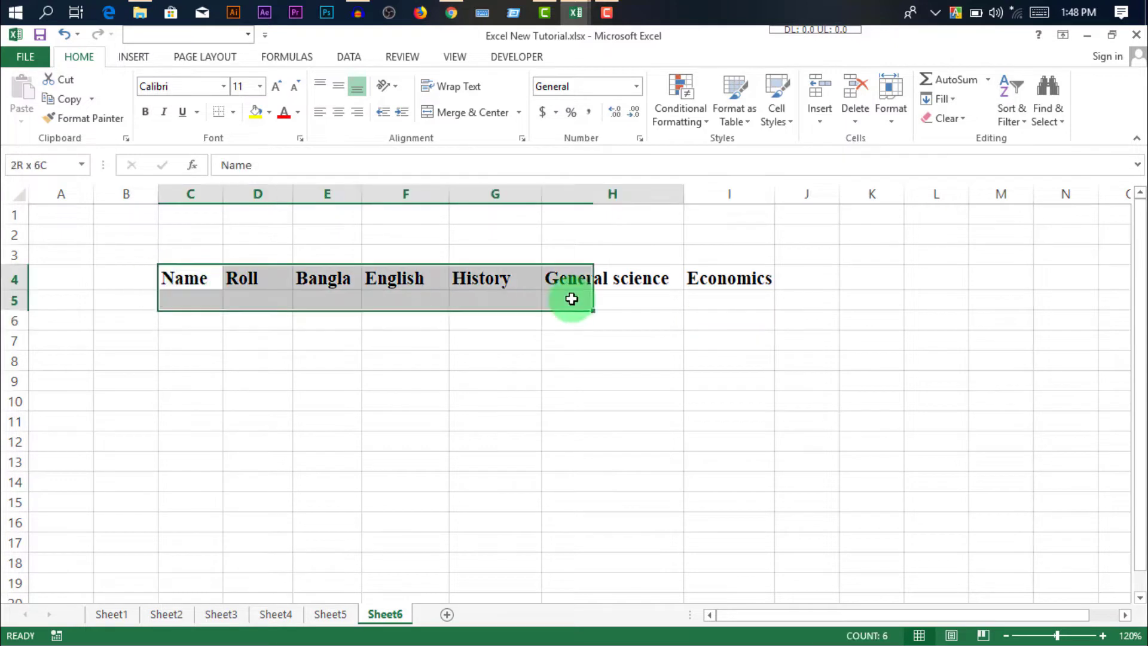
left_click(712, 276)
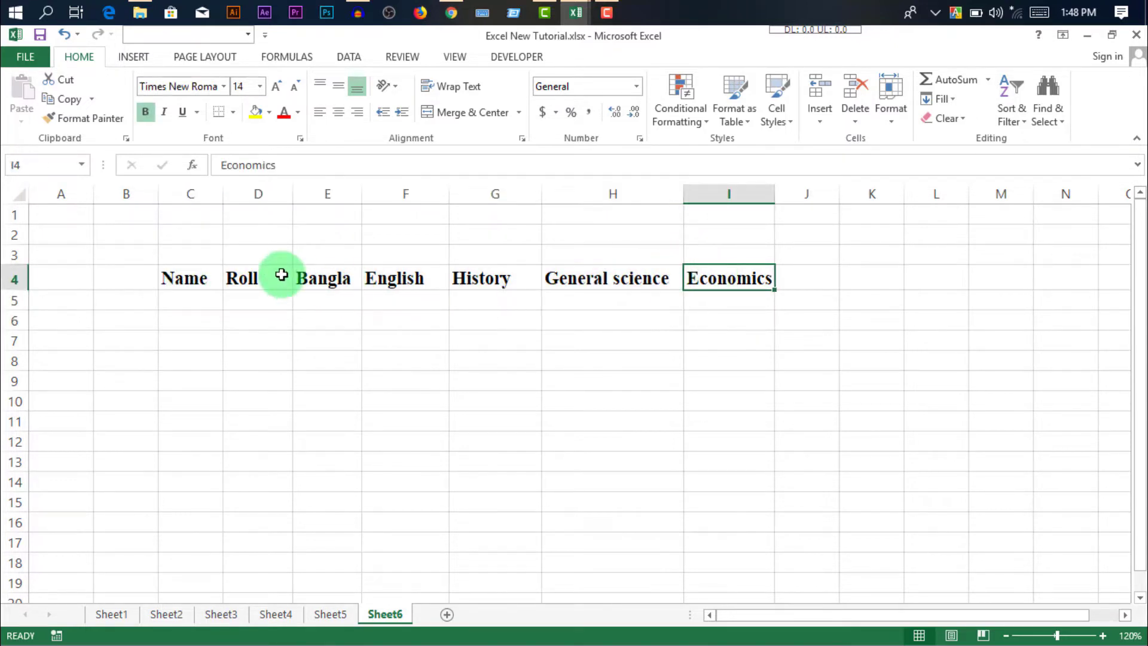
Click through the empty cells C5 to G5 beneath the headings
left_click(181, 282)
left_click(381, 320)
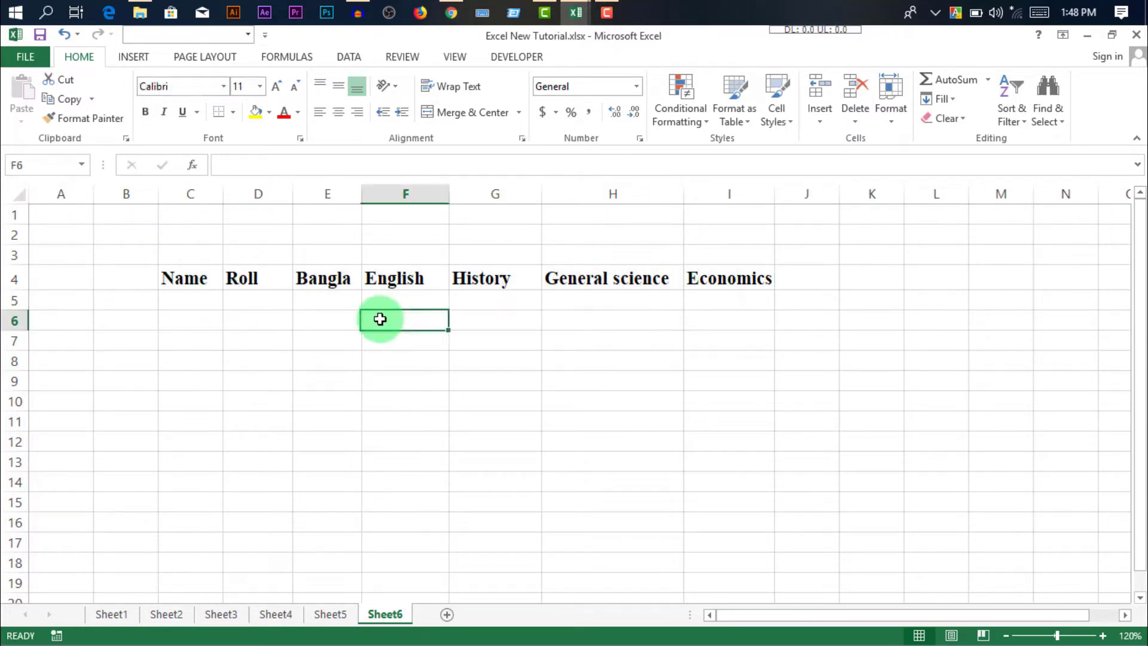
left_click(192, 297)
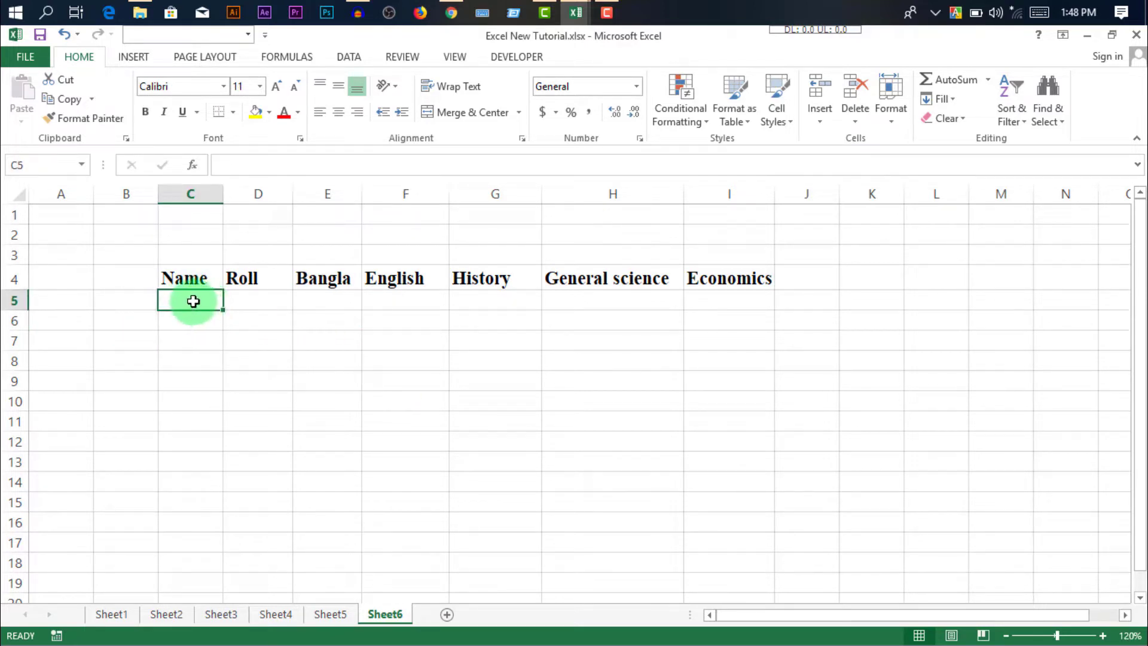
left_click(261, 300)
left_click(371, 305)
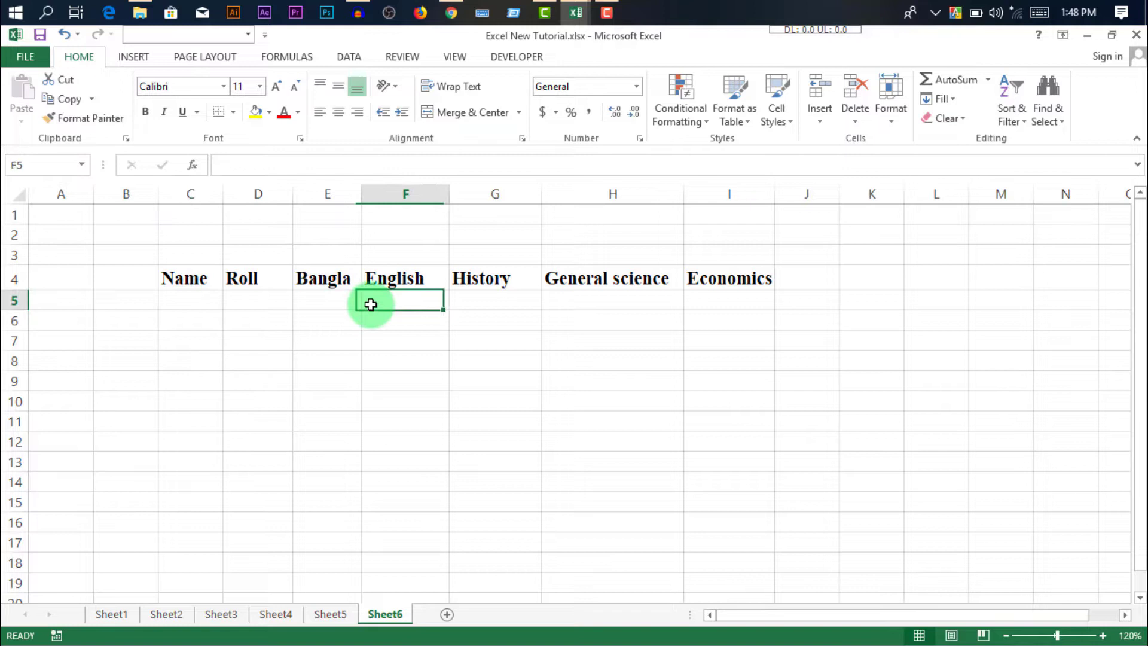
left_click(236, 307)
left_click(492, 316)
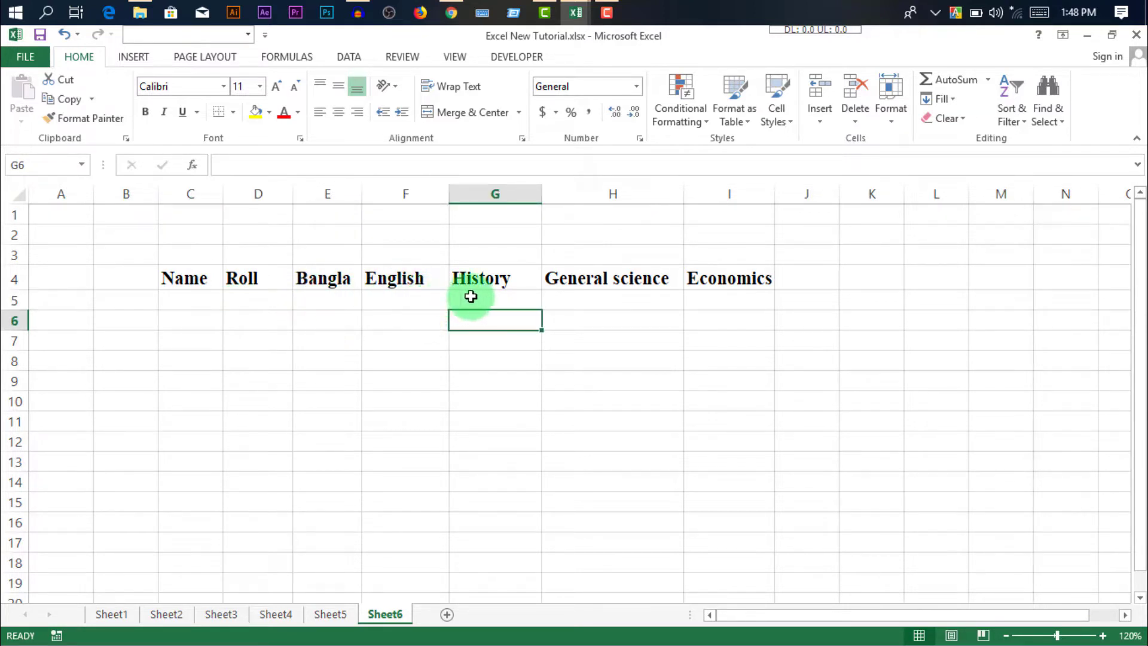
left_click(336, 306)
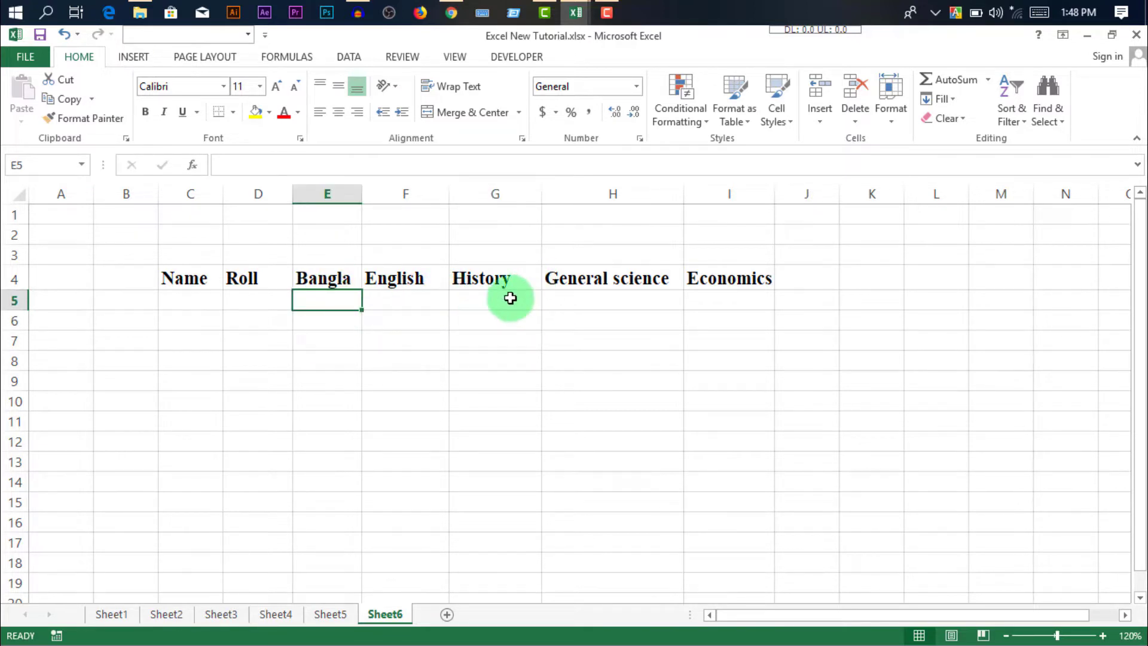
left_click(504, 303)
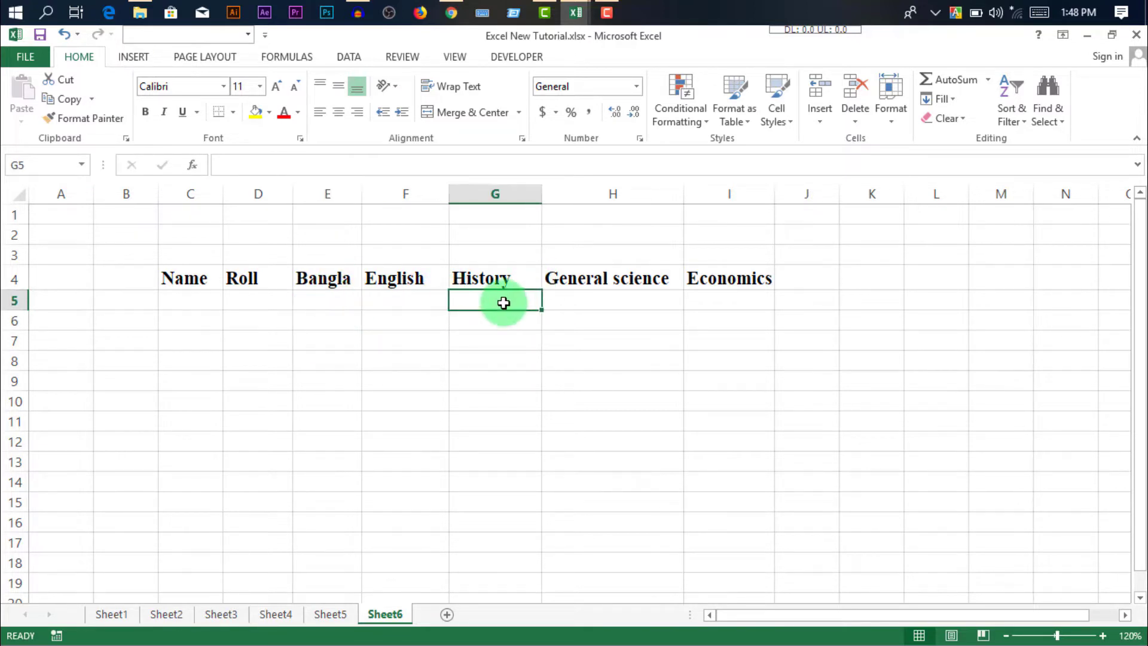
Look over the Insert ribbon and Quick Access Toolbar options, then open File Info
left_click(133, 58)
left_click(85, 60)
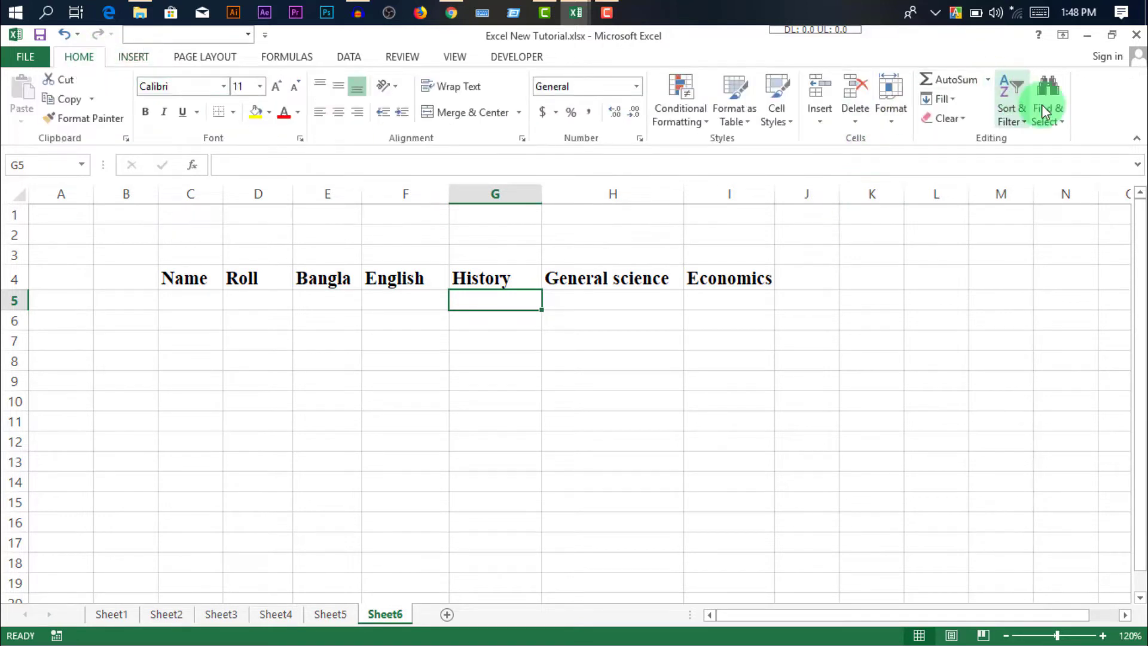
left_click(134, 57)
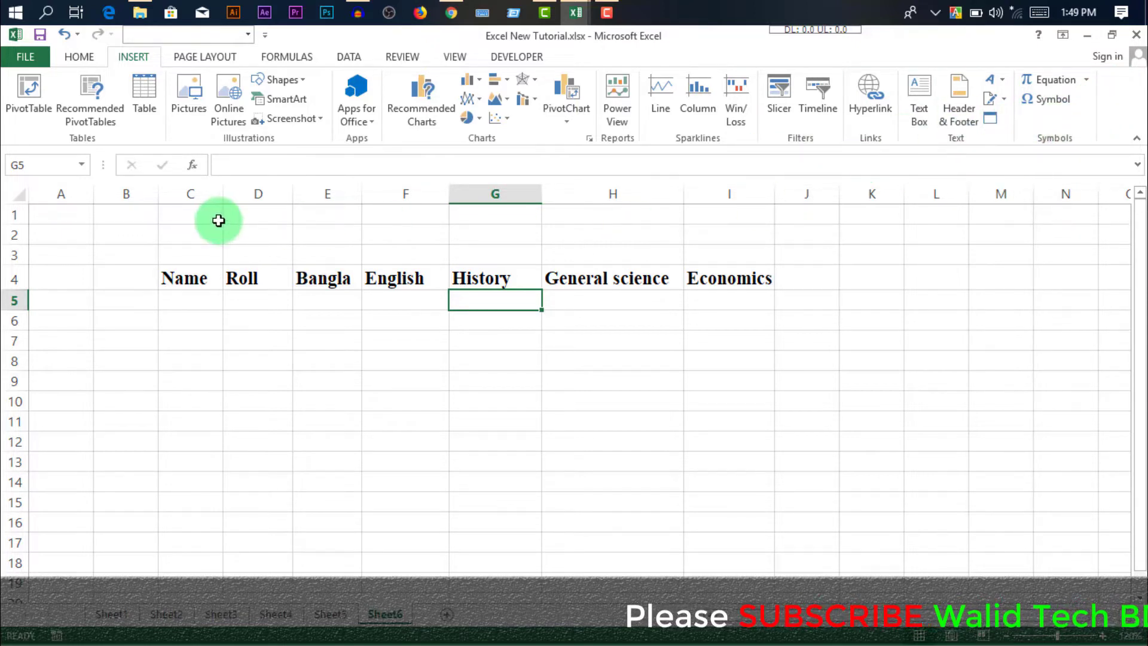
left_click(265, 34)
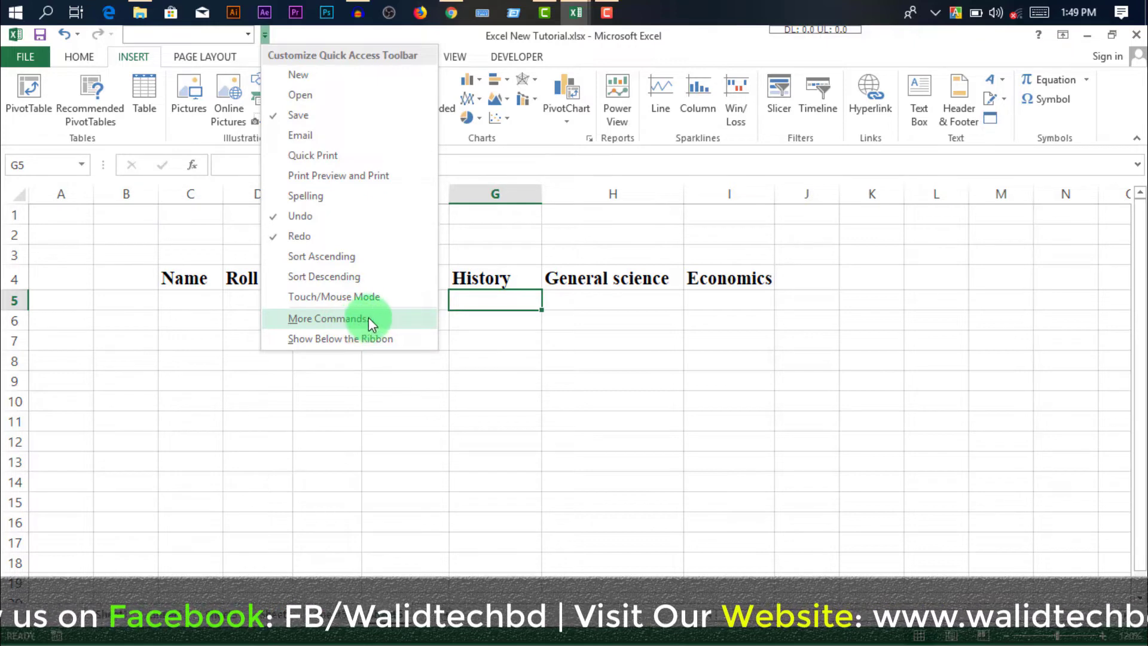
left_click(455, 37)
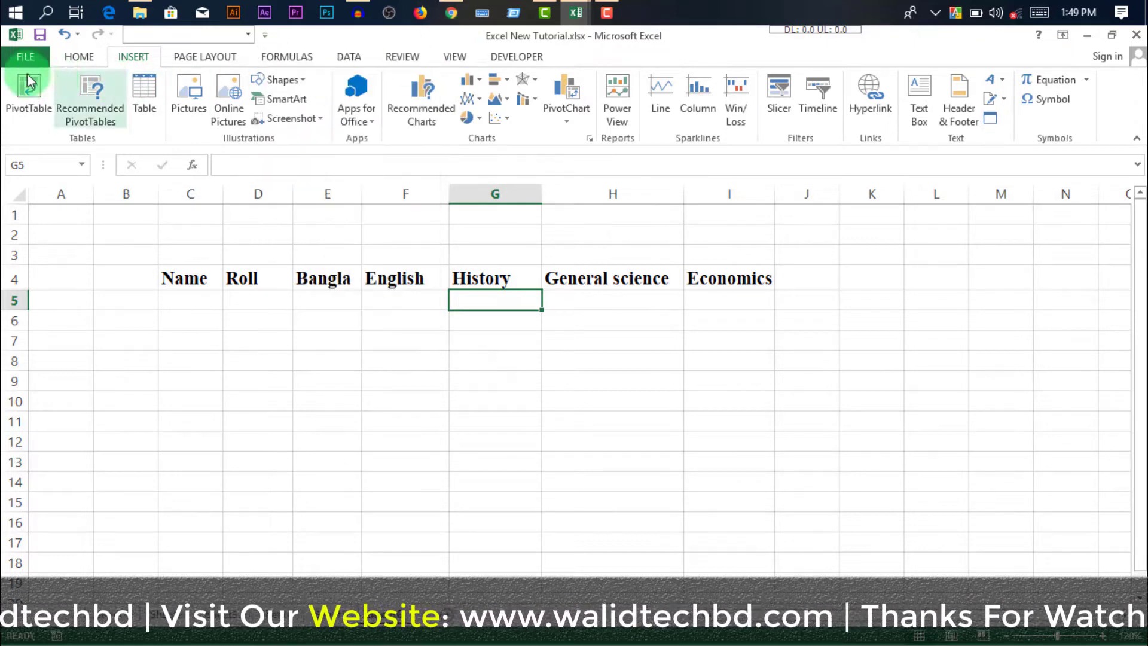
left_click(20, 58)
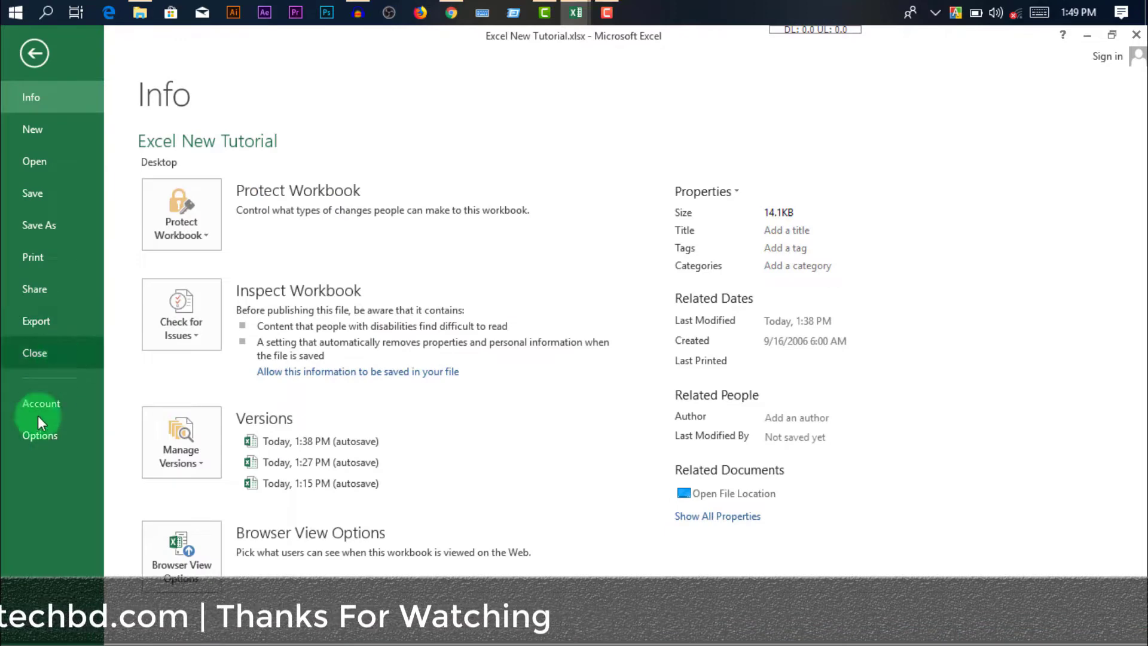
In Excel Options' Customize Ribbon, list Commands Not in the Ribbon
left_click(37, 435)
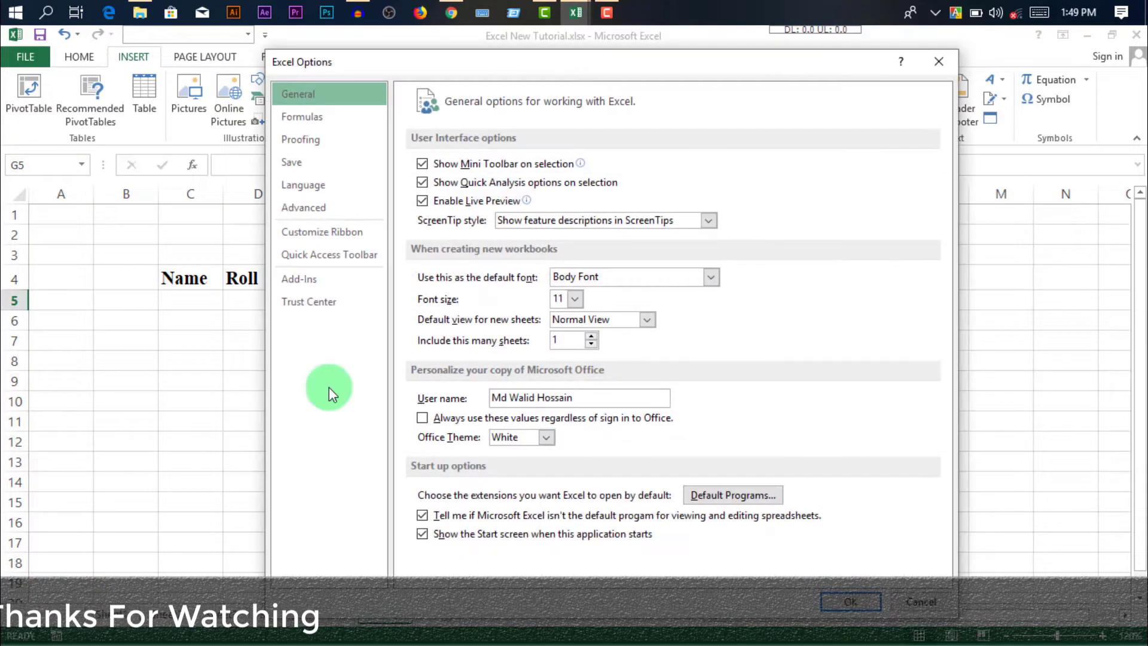
left_click(330, 233)
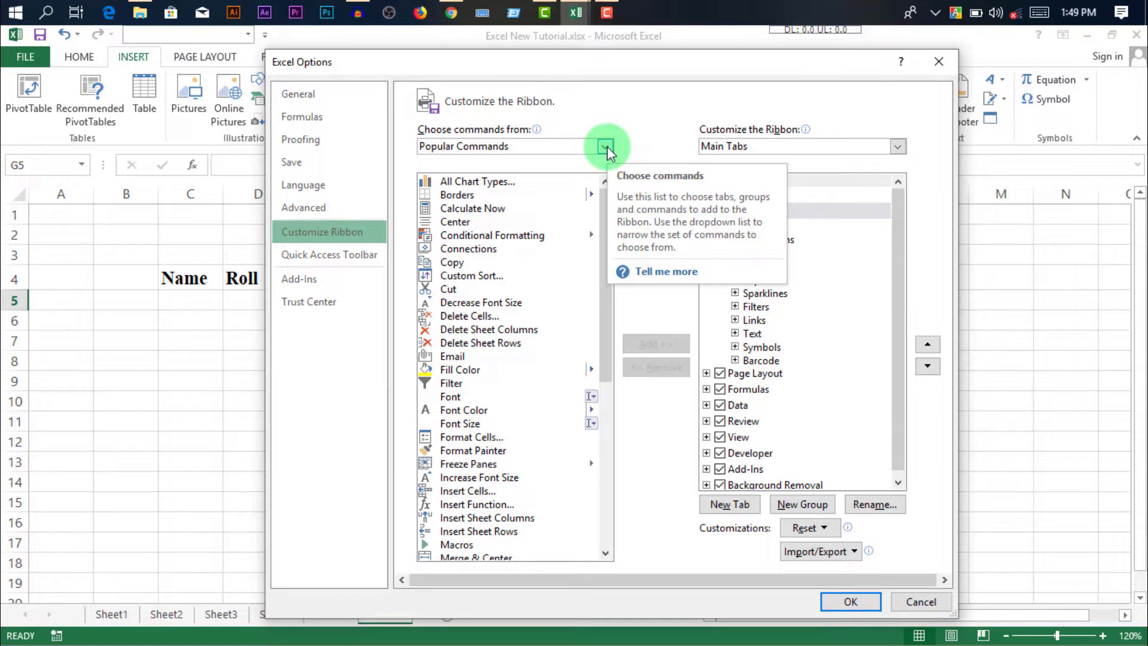
left_click(606, 147)
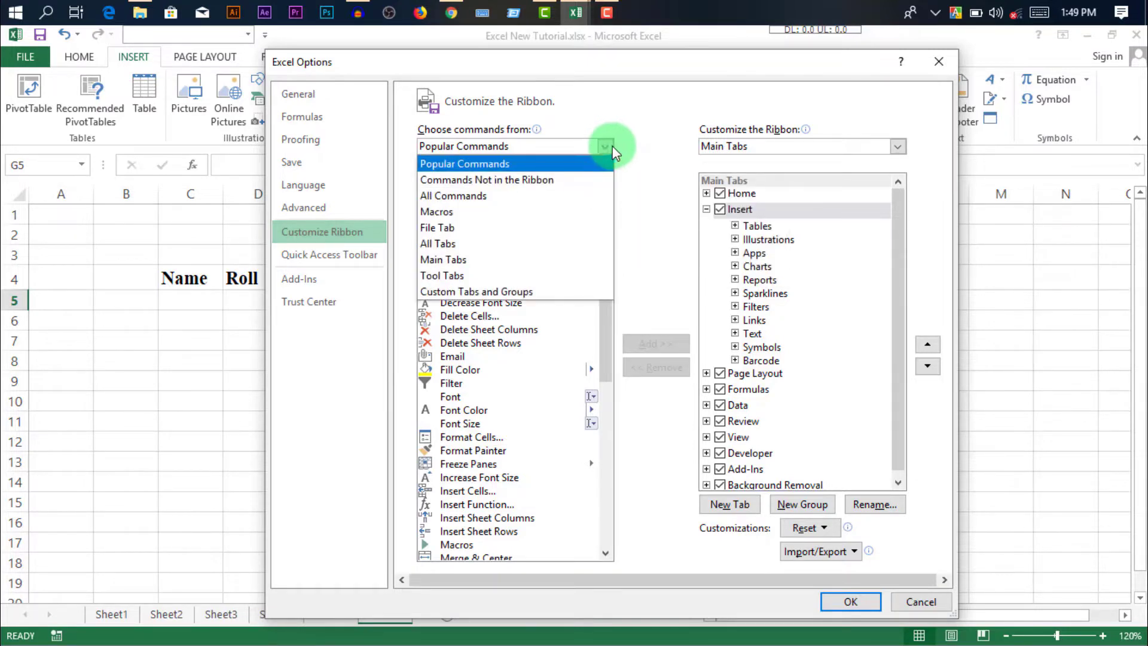
left_click(607, 148)
left_click(604, 147)
left_click(553, 188)
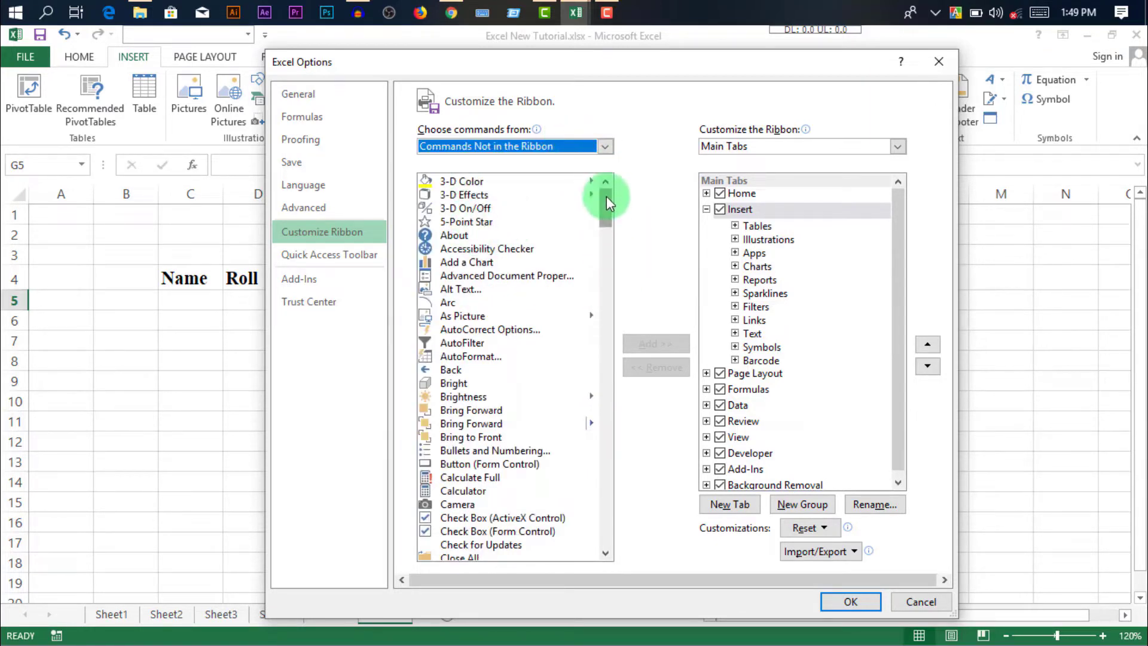
Select the Form... command and add a New Group under Insert
mouse_move(606, 203)
left_mouse_down()
mouse_move(616, 303)
mouse_move(629, 266)
mouse_move(637, 289)
left_mouse_up()
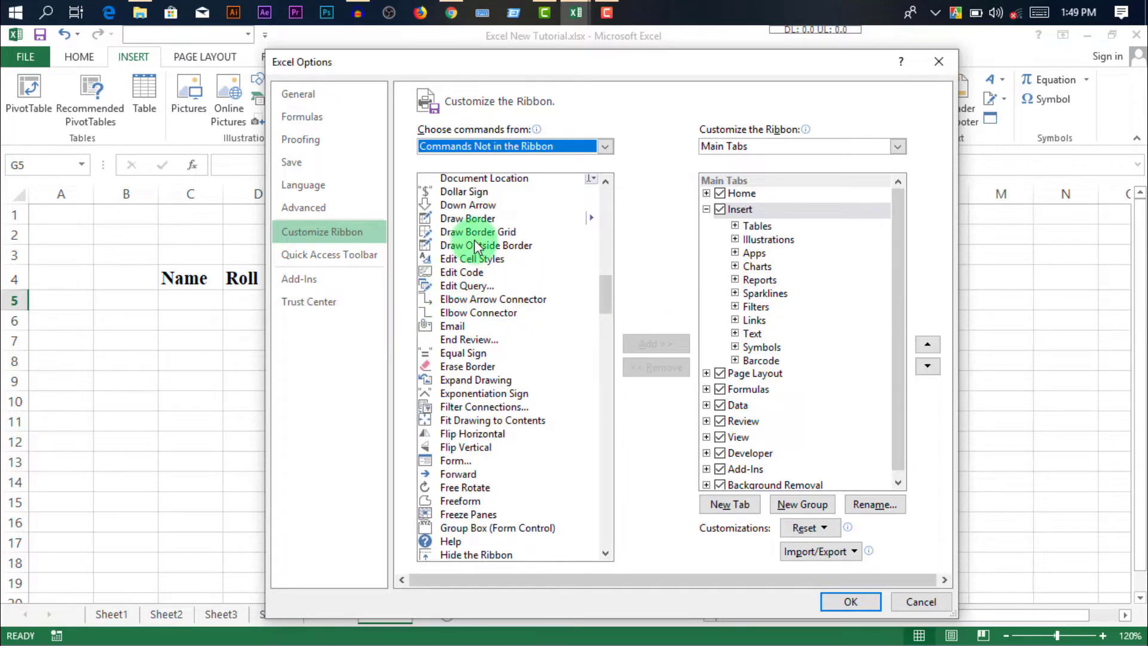
scroll(464, 228, "down", 2)
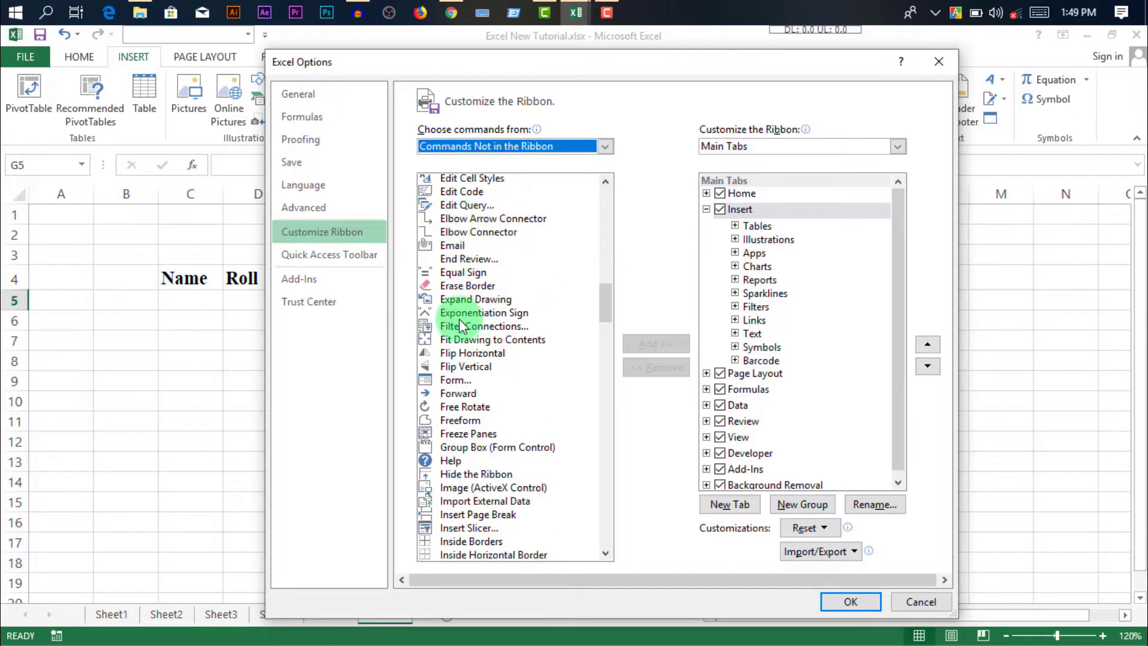
scroll(452, 266, "down", 1)
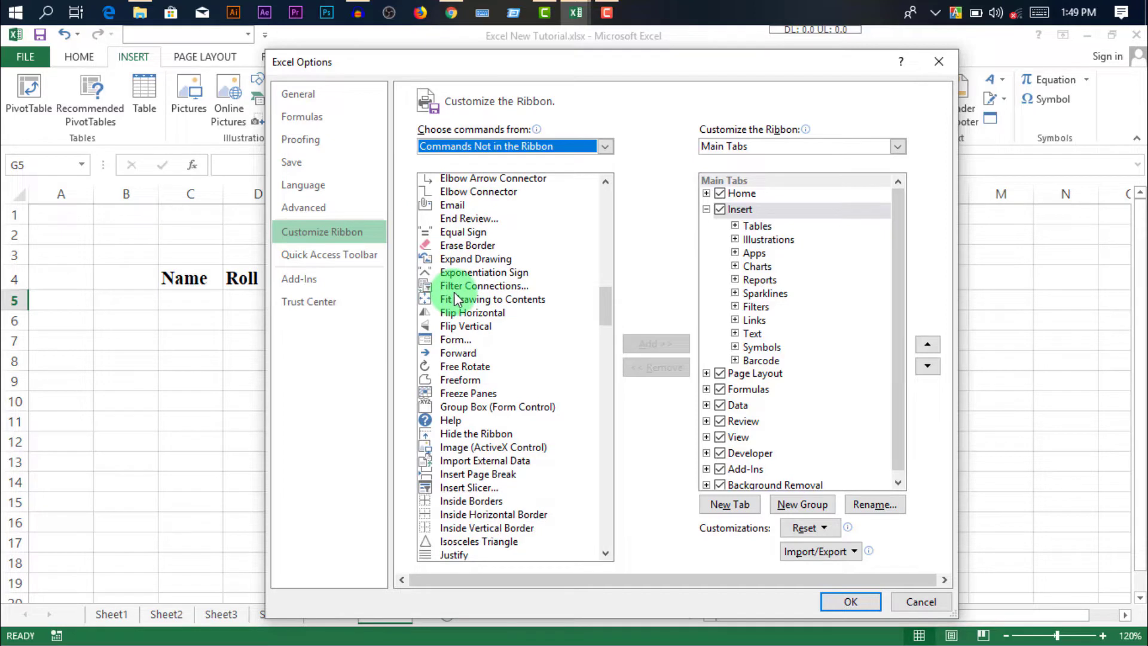
left_click(460, 340)
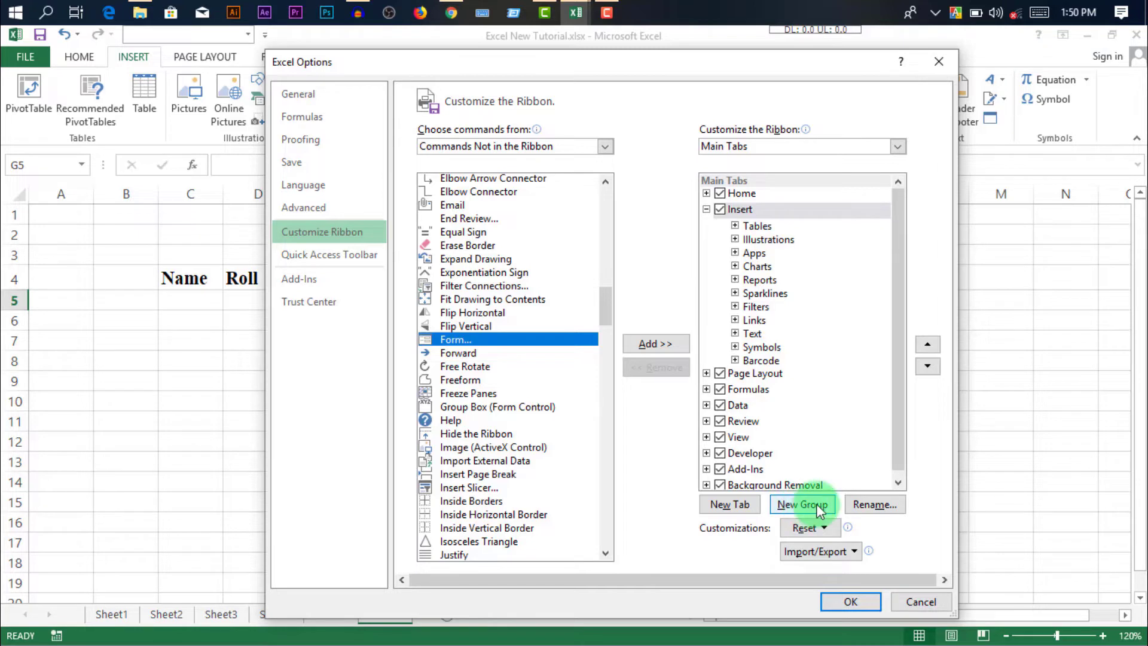
left_click(816, 504)
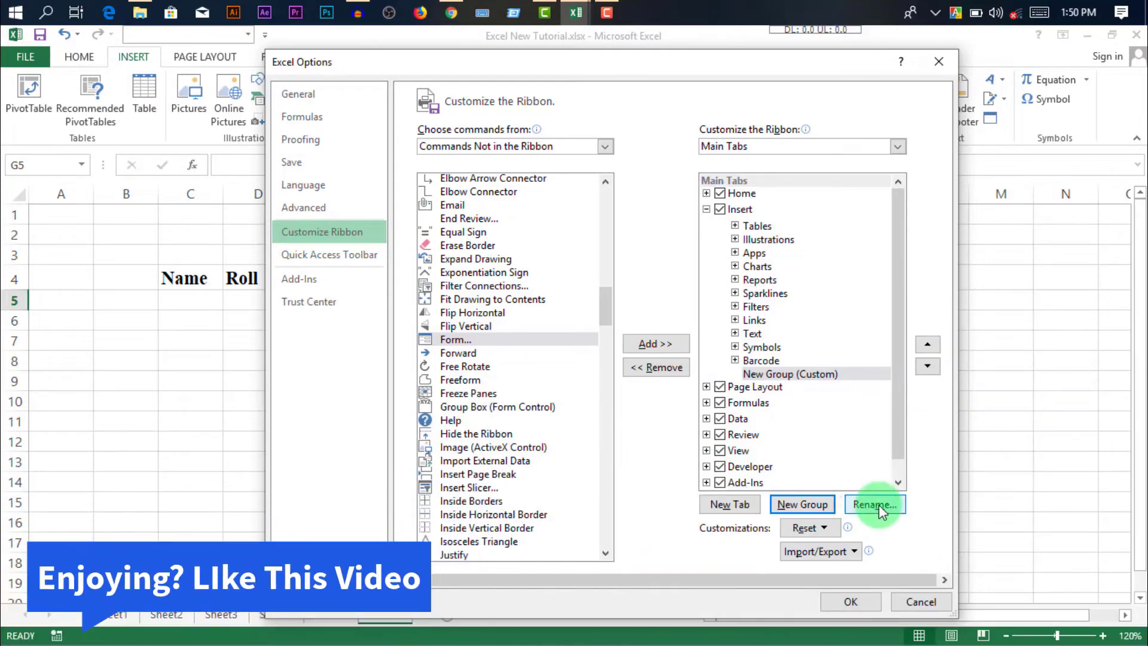
Rename the new custom group to 'Data entry' with a checkmark symbol
left_click(874, 504)
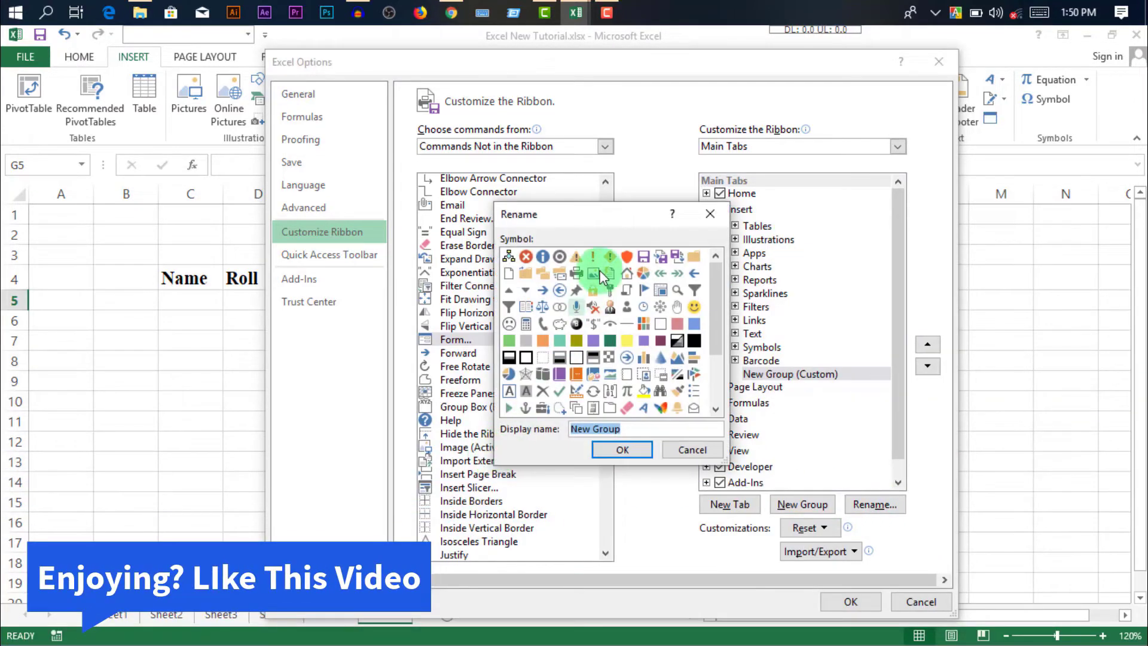
mouse_move(615, 210)
left_mouse_down()
mouse_move(685, 215)
mouse_move(626, 256)
mouse_move(633, 246)
left_mouse_up()
type("Data")
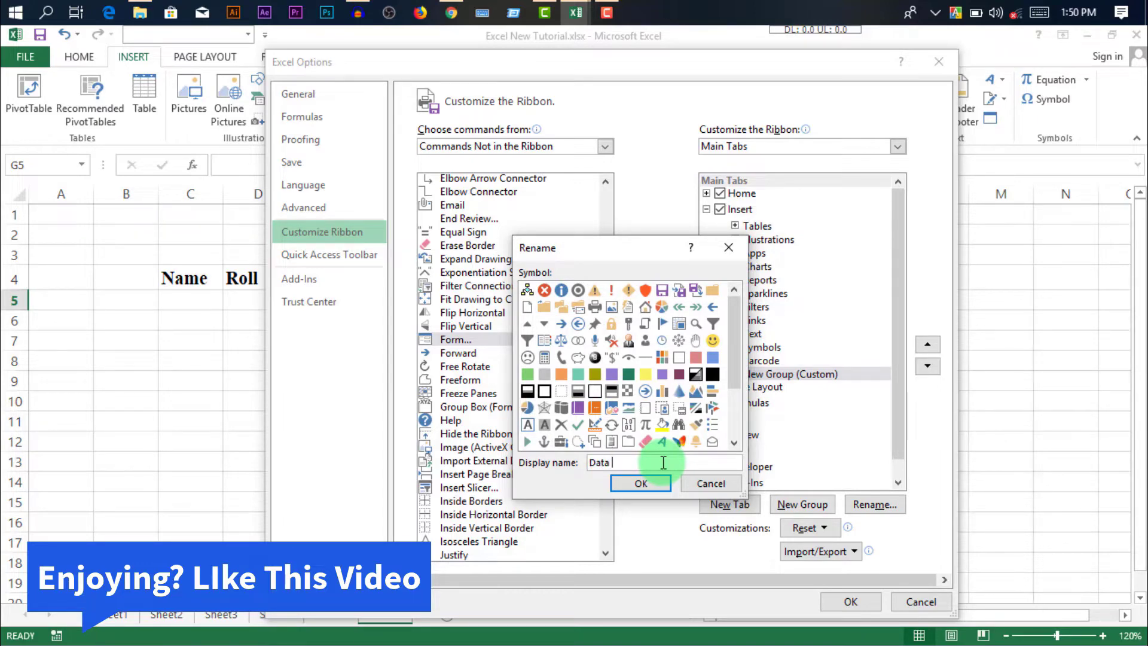
type("entry")
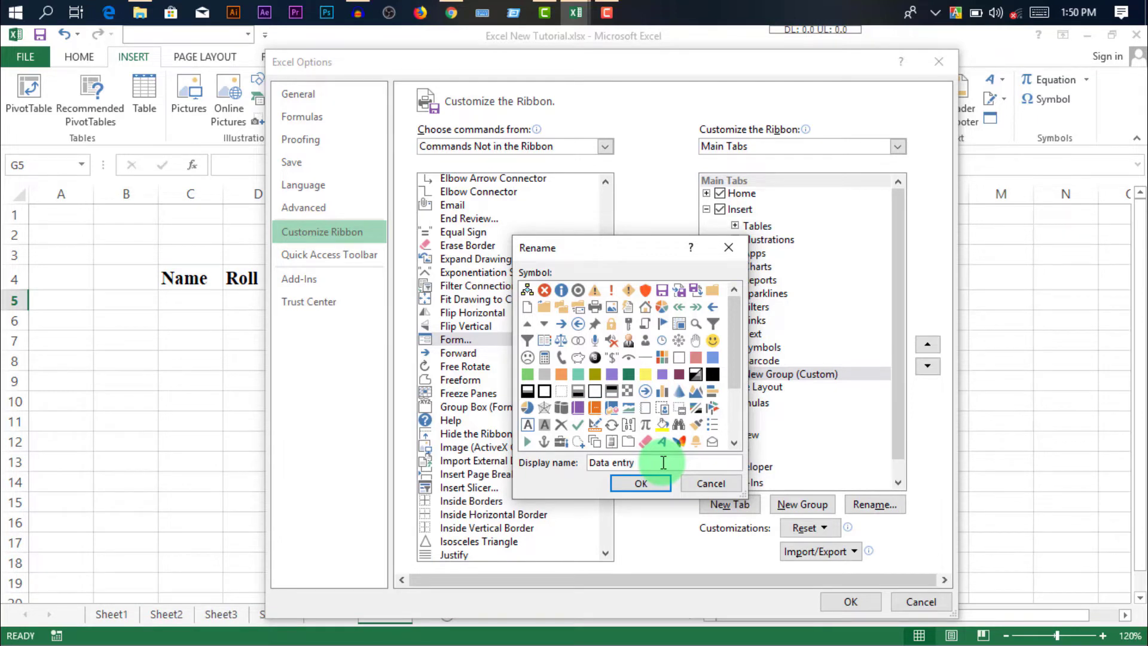
left_click(578, 425)
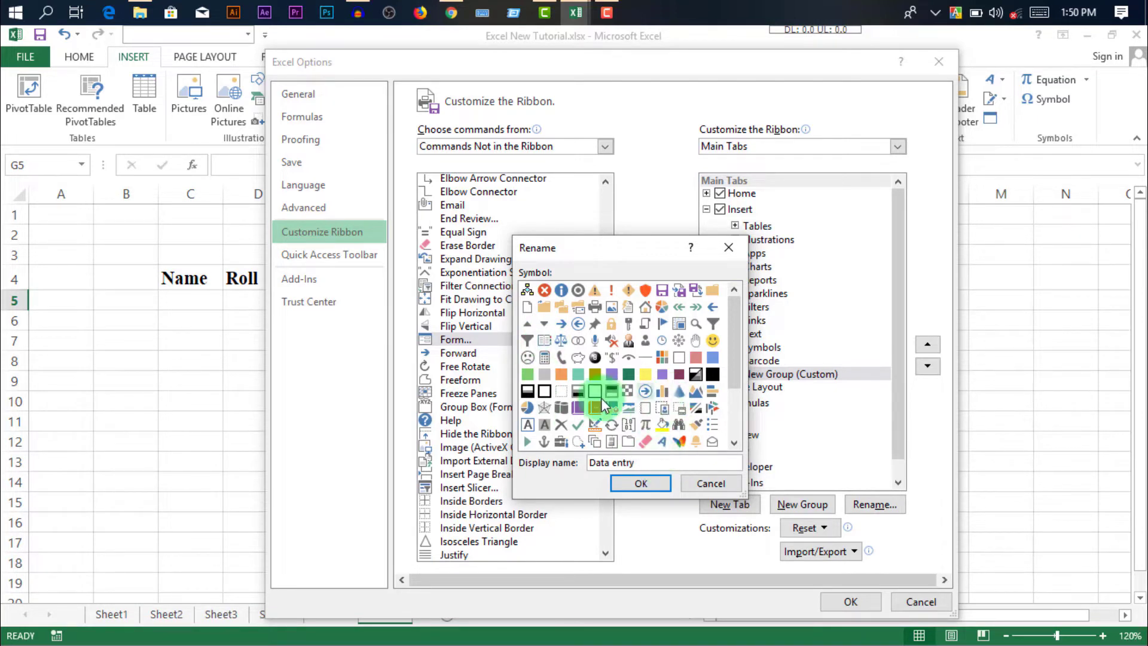
scroll(717, 388, "down", 1)
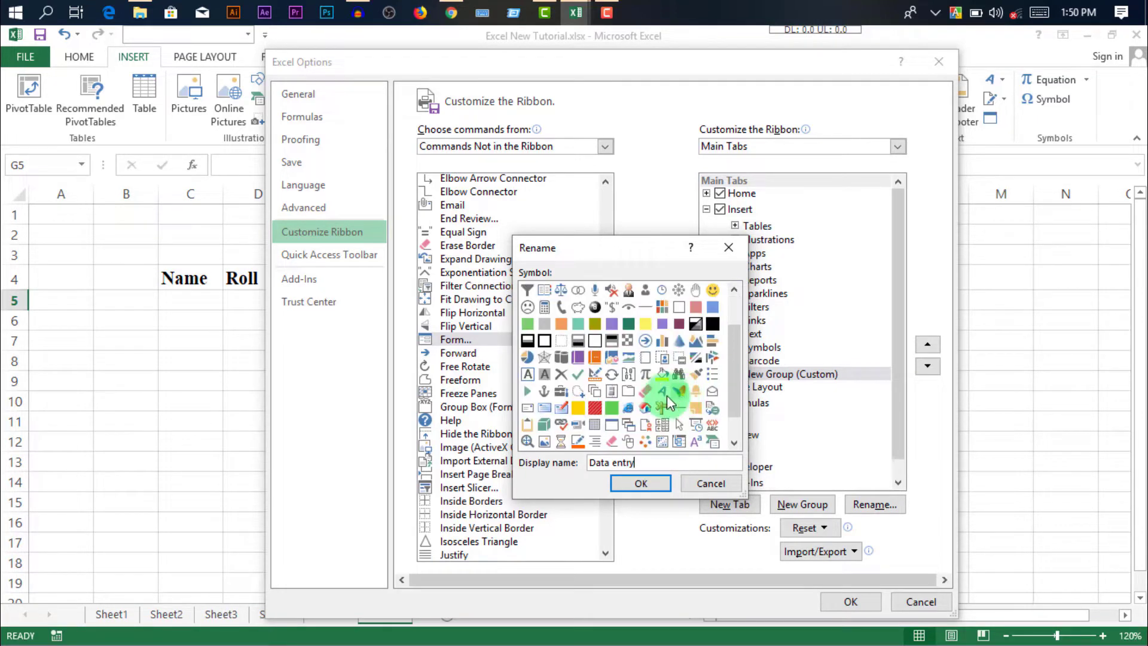
scroll(602, 377, "down", 1)
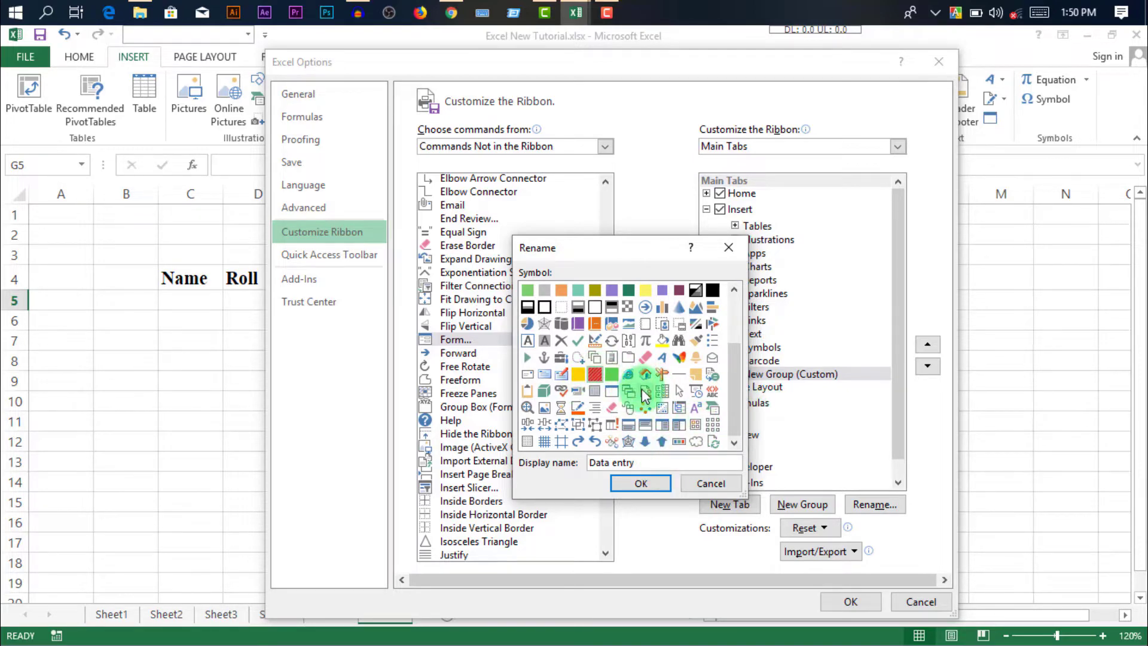
left_click(646, 483)
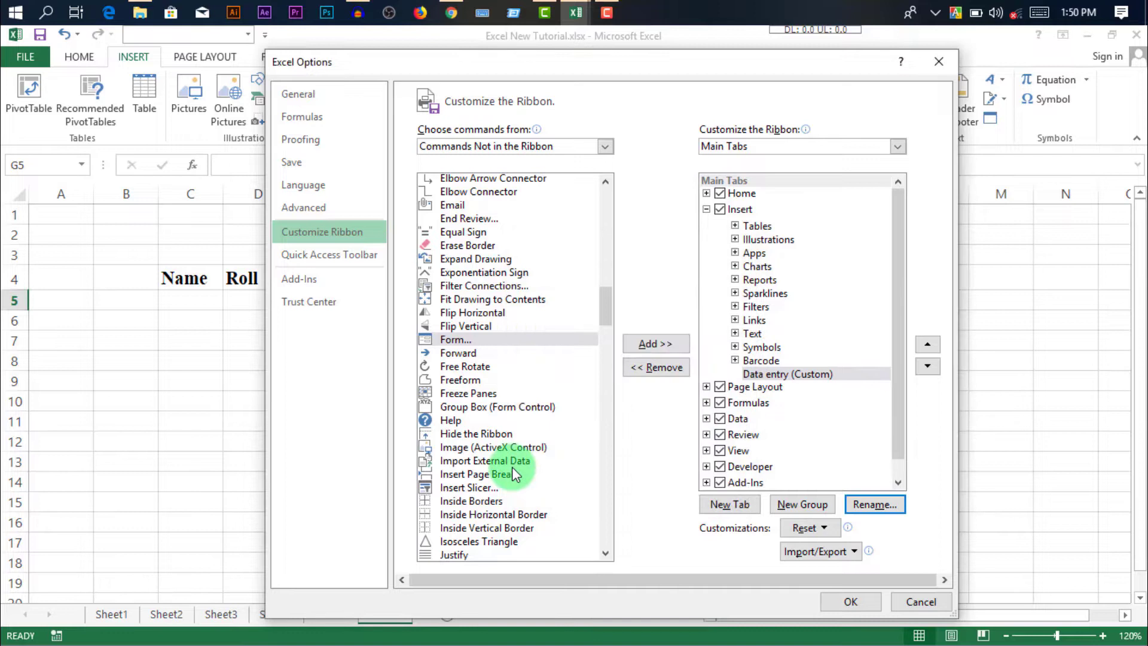
Add the Form command to the Data entry group and save the ribbon changes
left_click(768, 373)
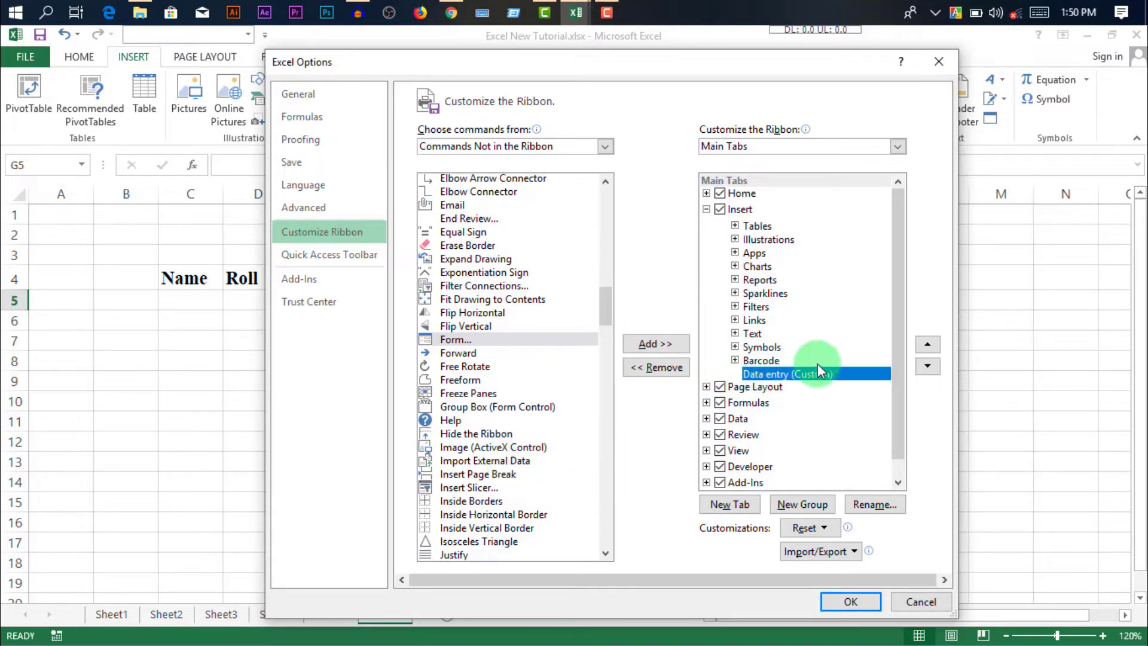
left_click(504, 340)
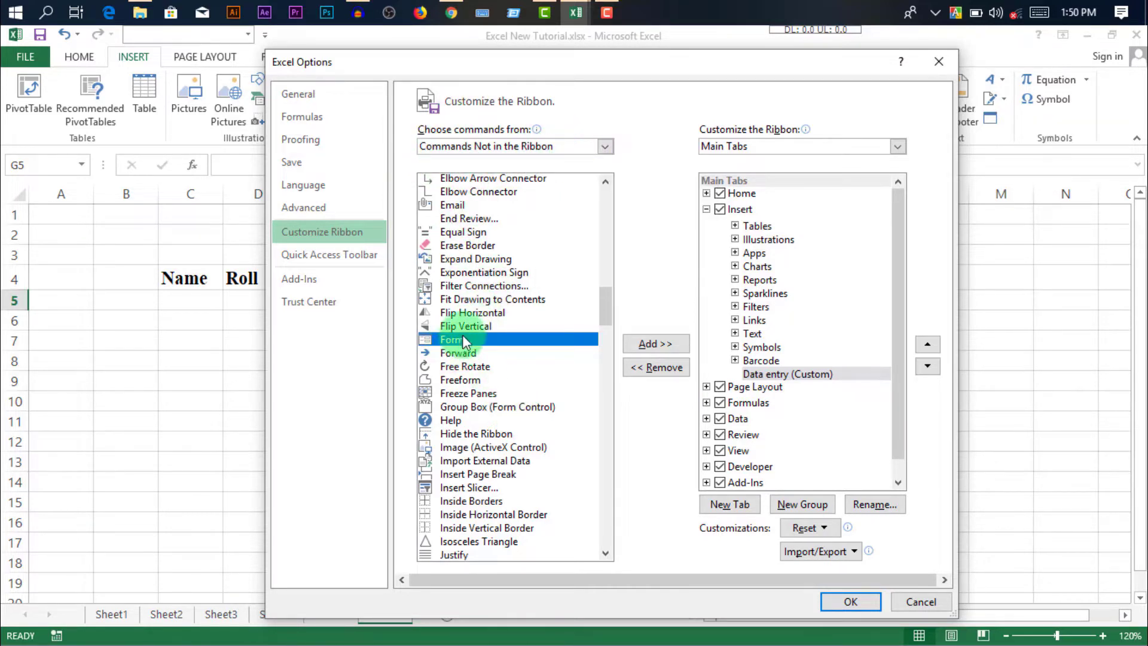
left_click(655, 345)
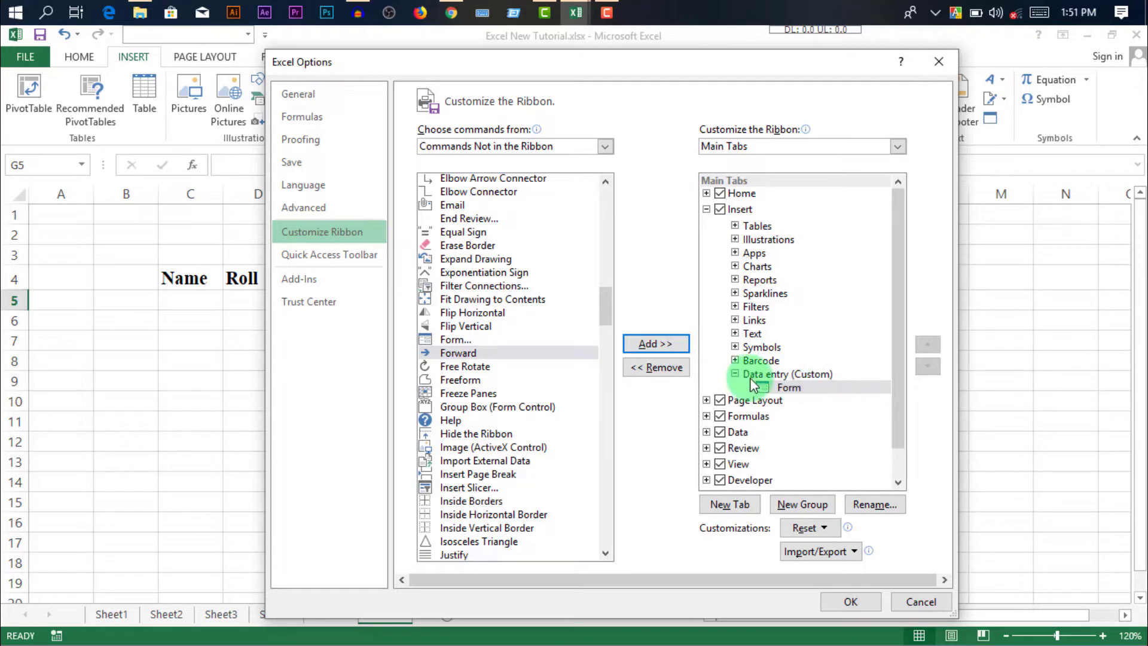
left_click(803, 390)
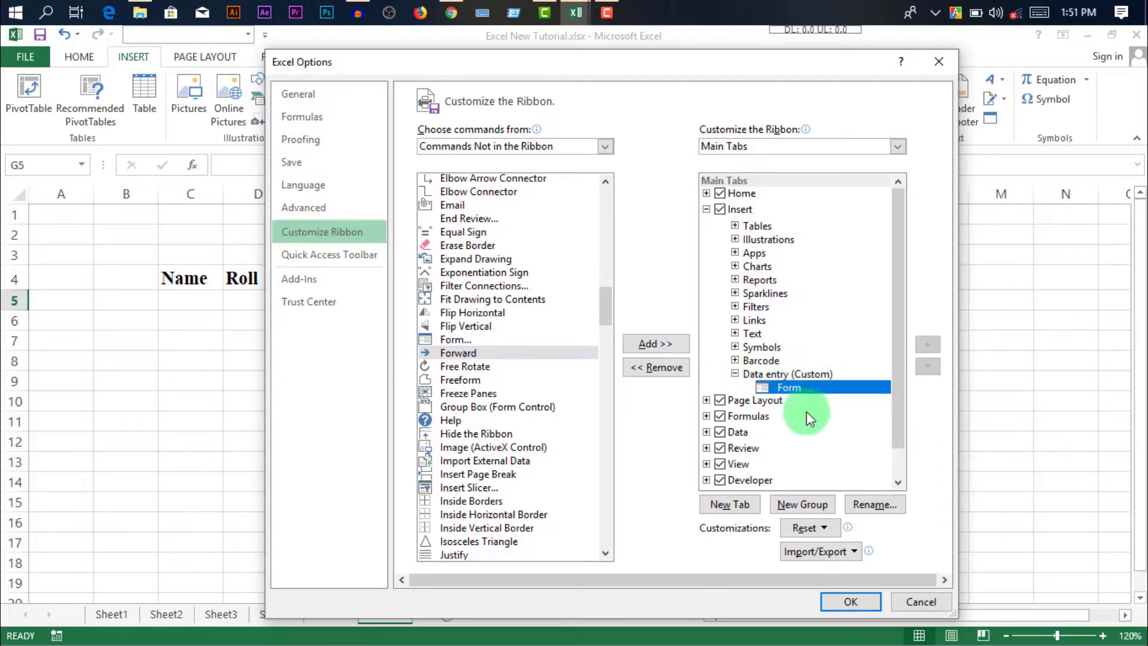
left_click(853, 603)
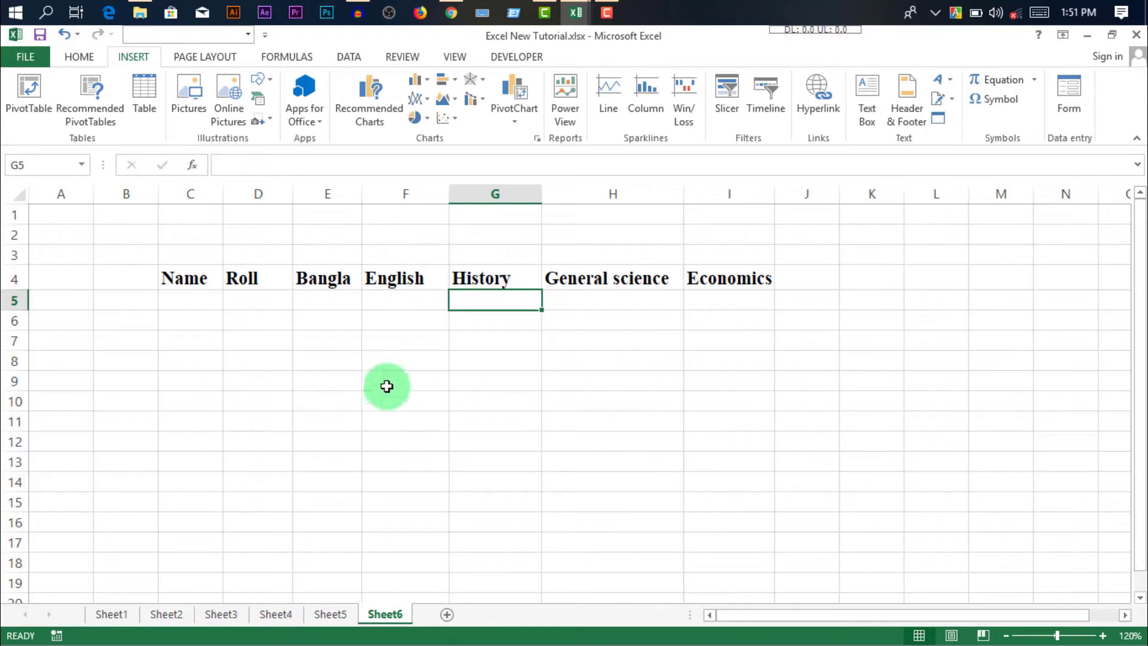
Convert the C4:I4 headings into a table with Ctrl+T, headers option left unchecked
left_click(278, 320)
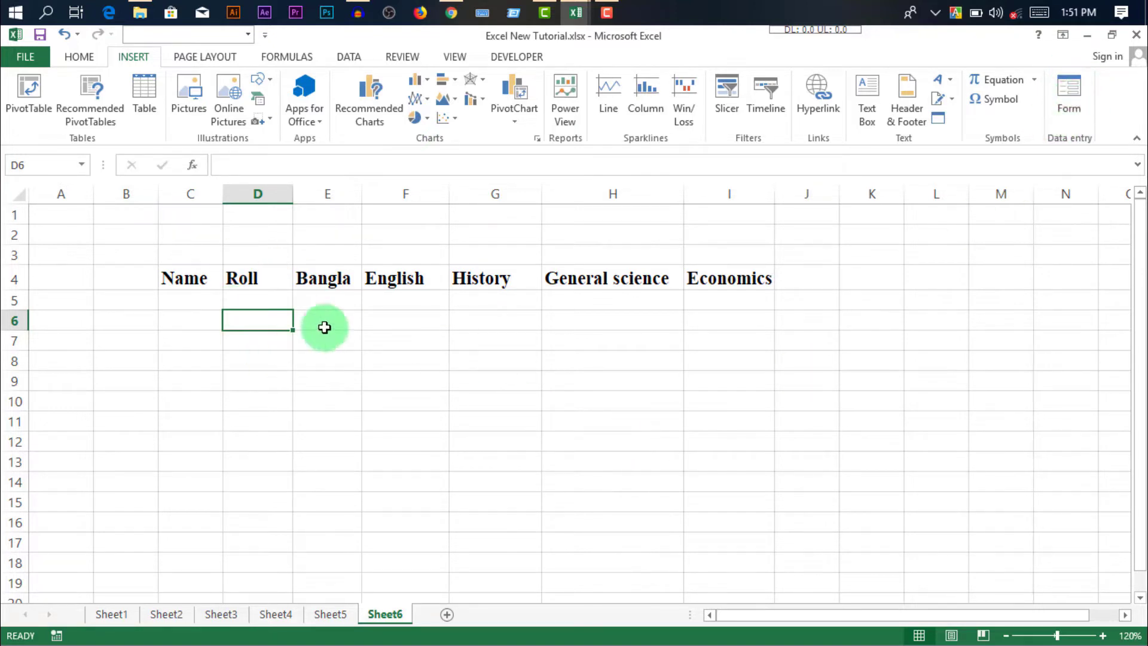
left_click(415, 344)
left_click(702, 415)
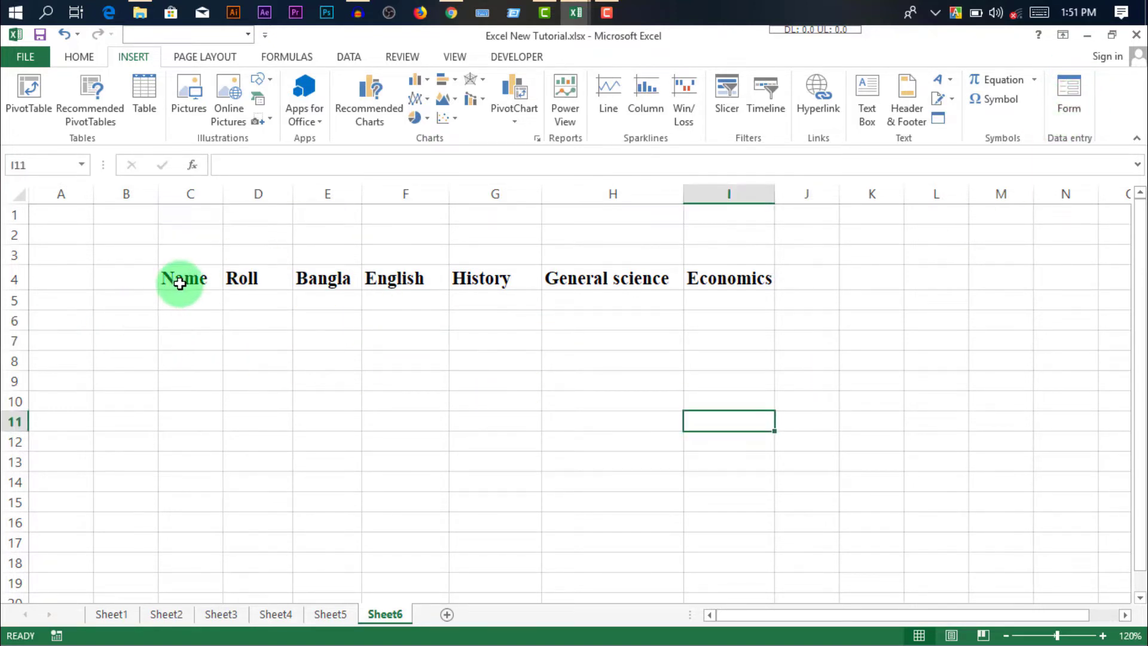
left_click_drag(183, 279, 380, 276)
left_click(496, 320)
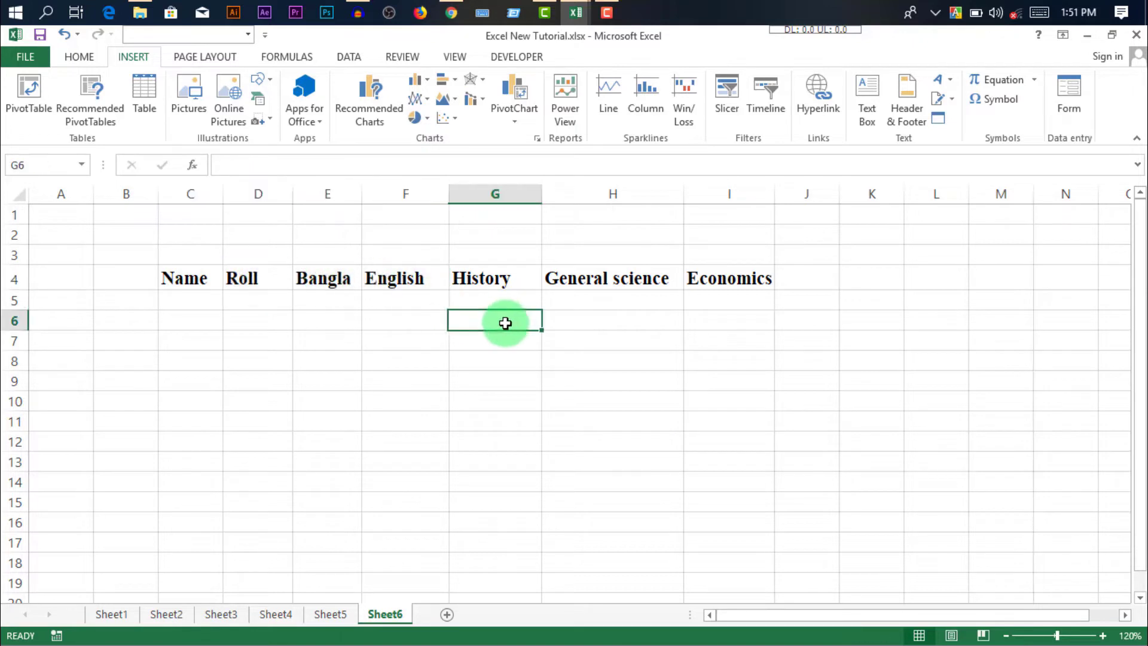
left_click_drag(200, 281, 754, 282)
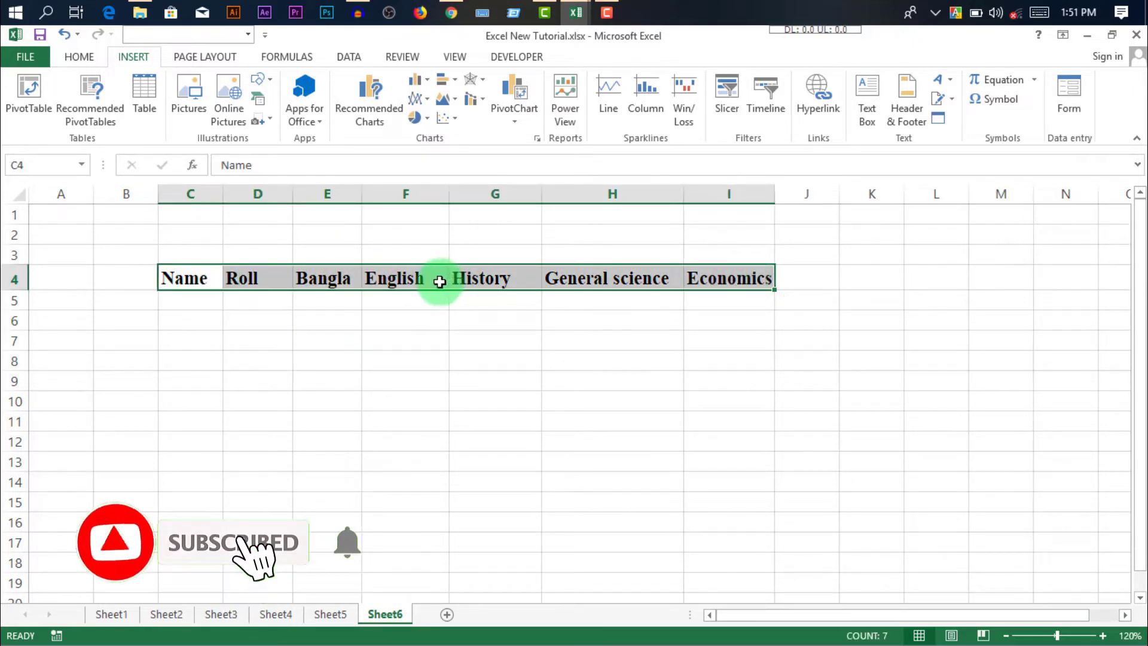
key("ctrl+t")
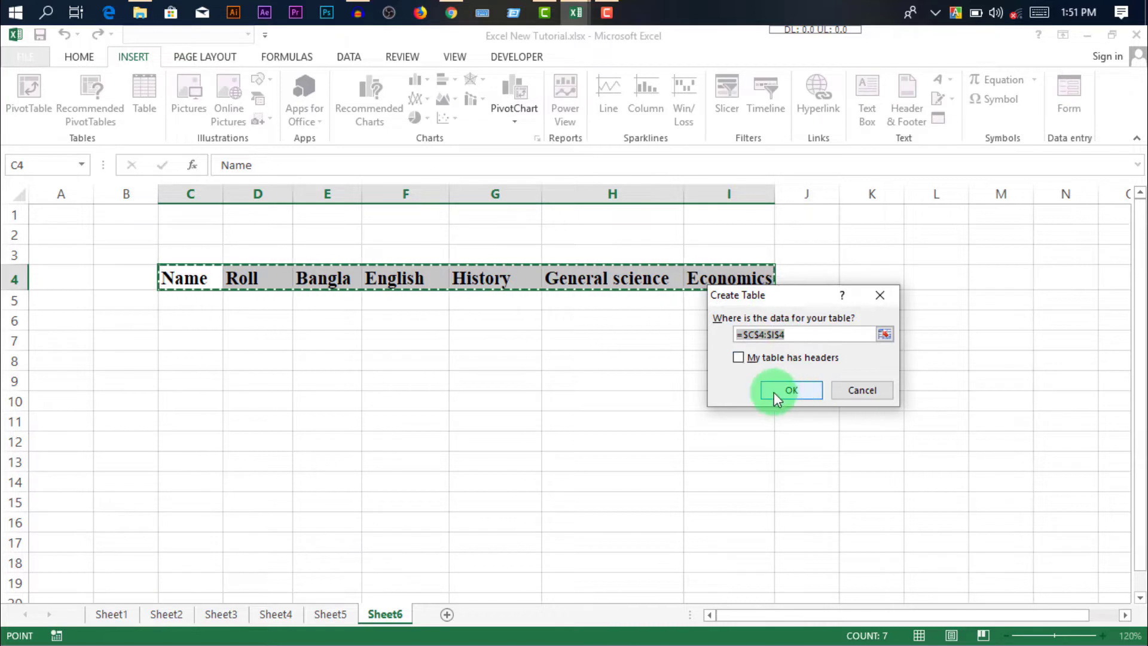
left_click(773, 336)
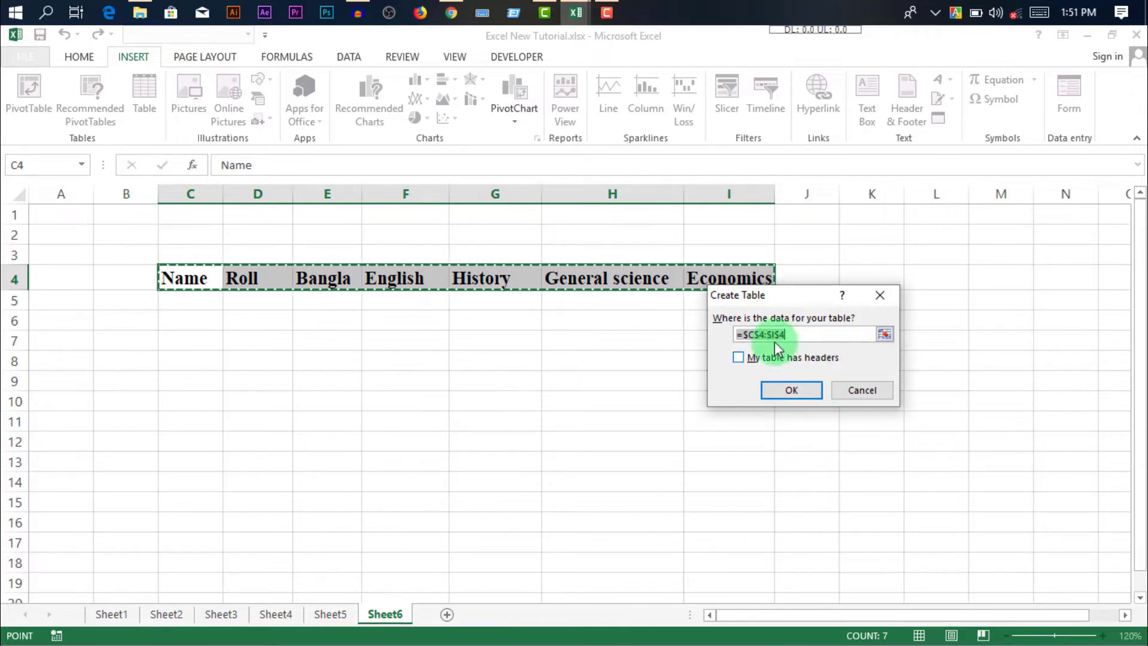
left_click(809, 389)
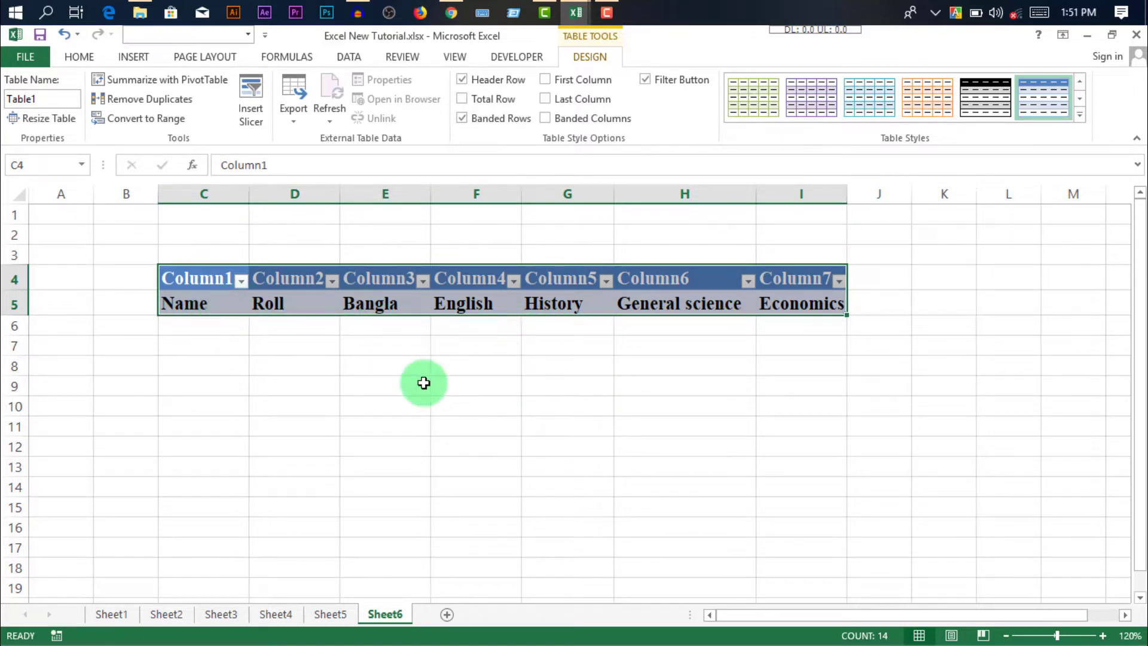
Undo and recreate the table over C4:I5 with 'My table has headers' ticked
key("ctrl+z")
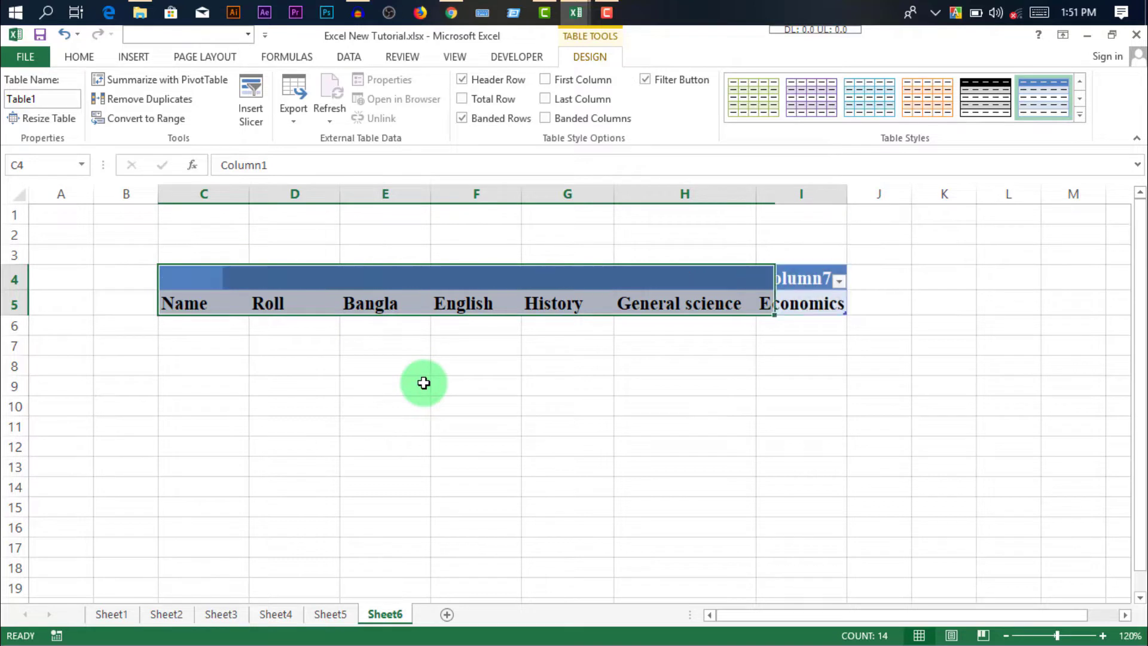
left_click(410, 397)
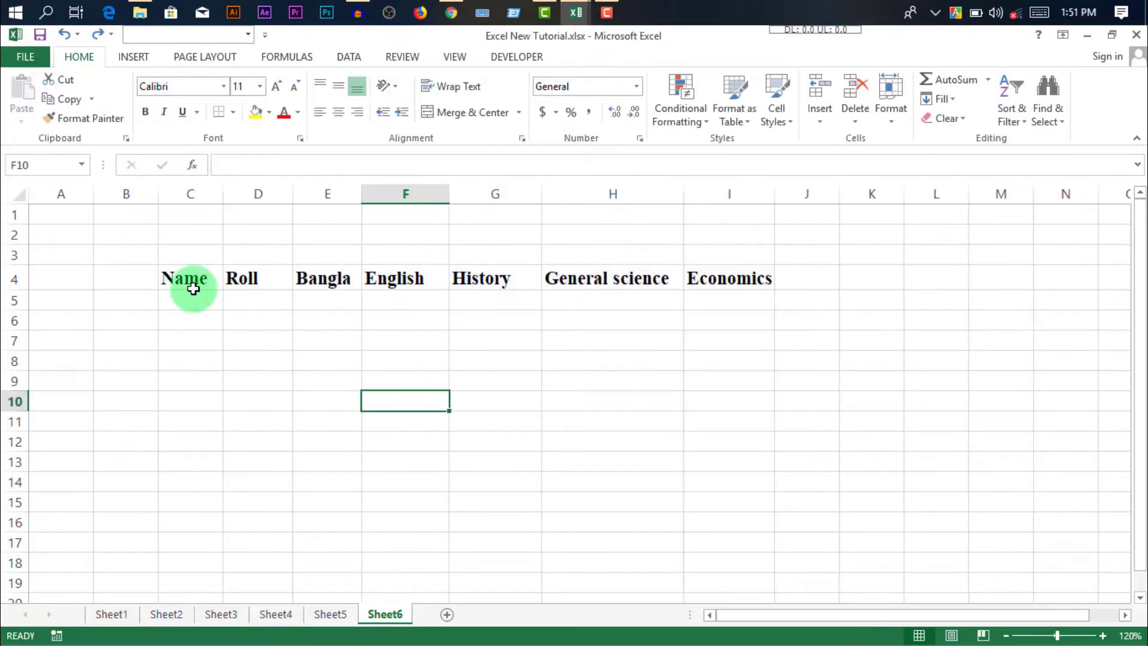
left_click_drag(189, 281, 721, 296)
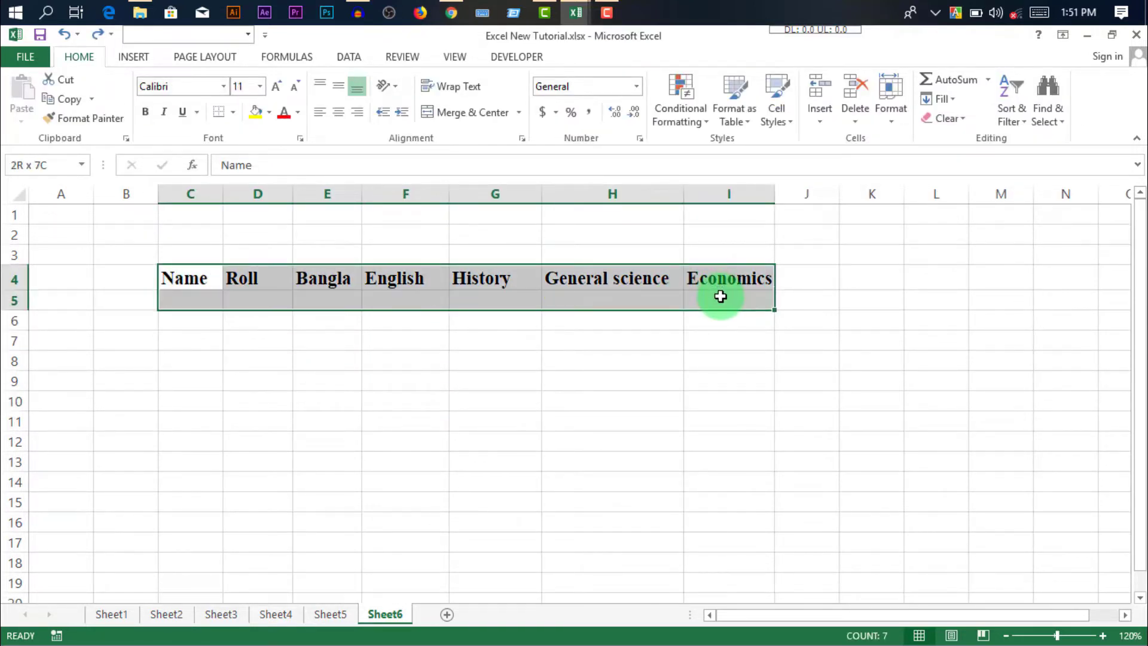
key("ctrl+t")
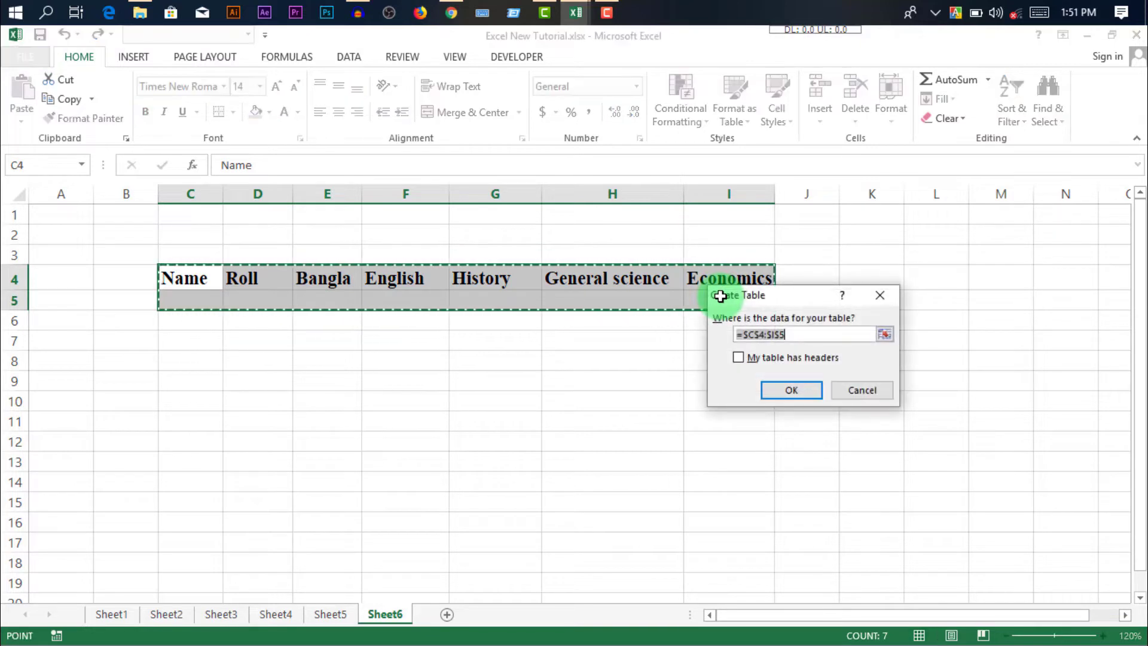
left_click(737, 358)
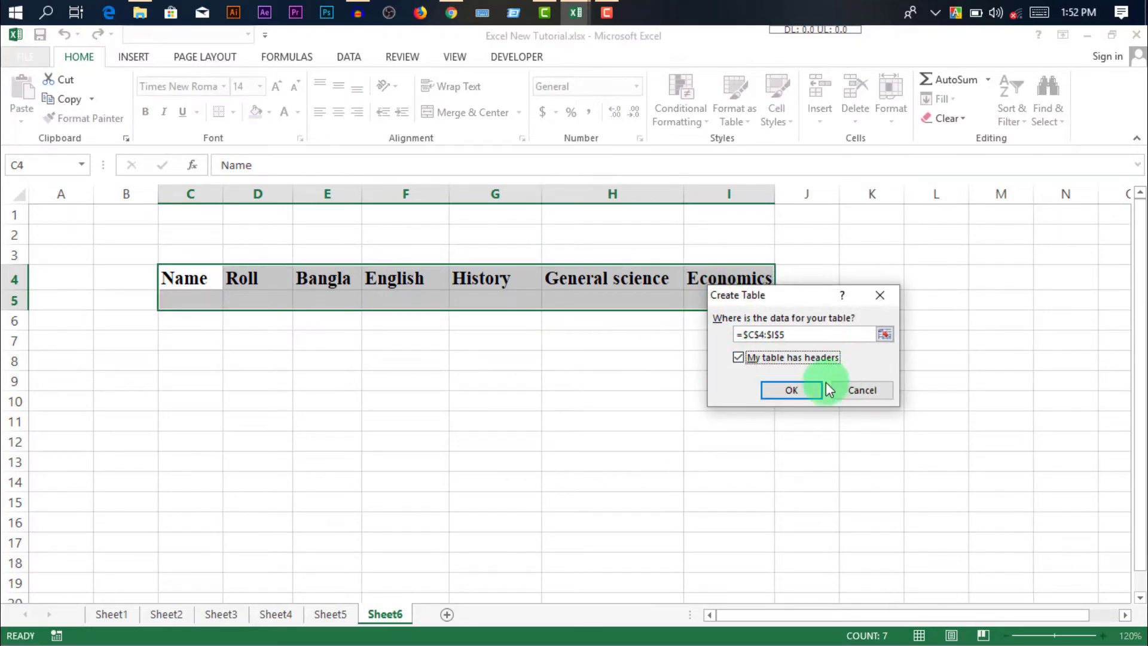
left_click(799, 391)
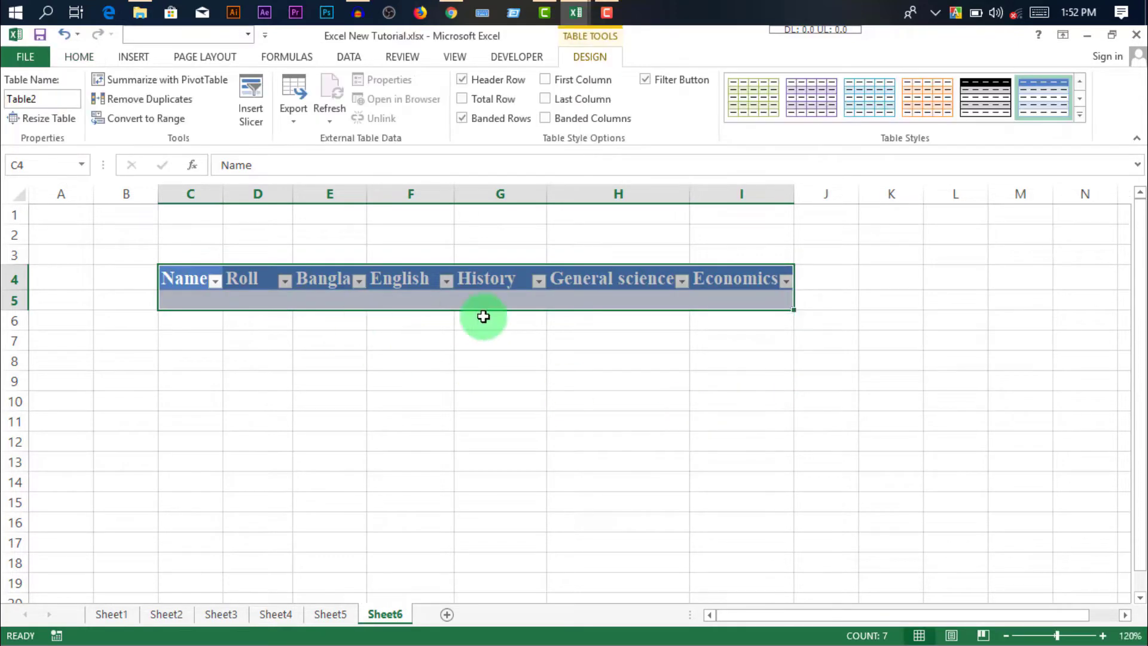
Apply the first Light table style to the C4:I5 table
left_click(534, 318)
left_click(197, 278)
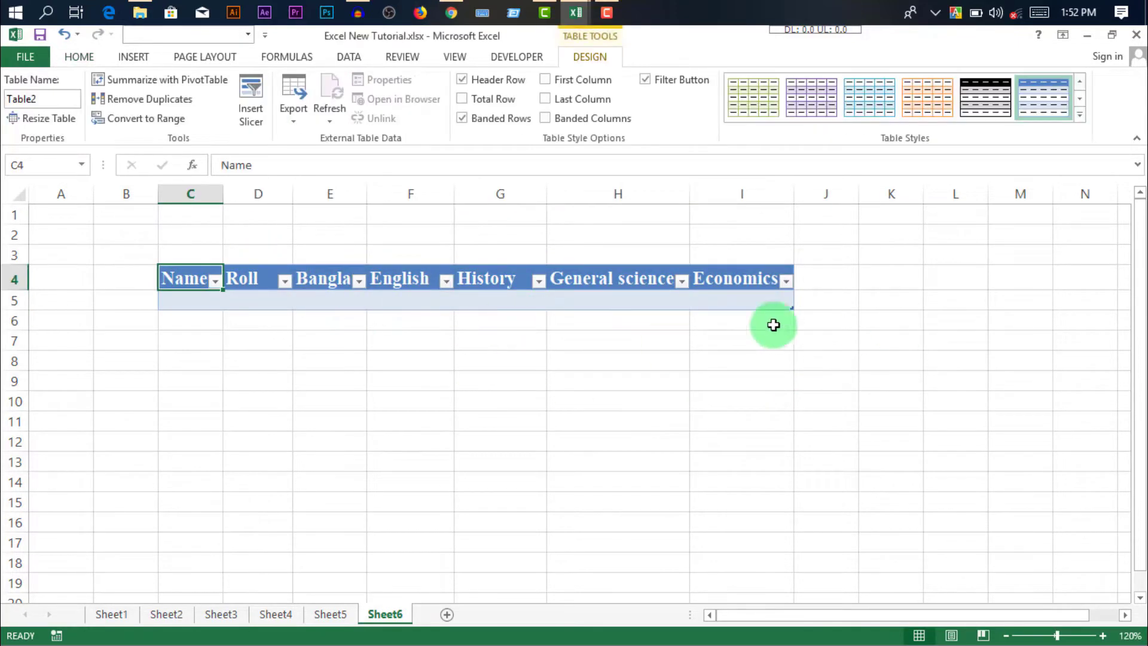
left_click_drag(219, 276, 751, 297)
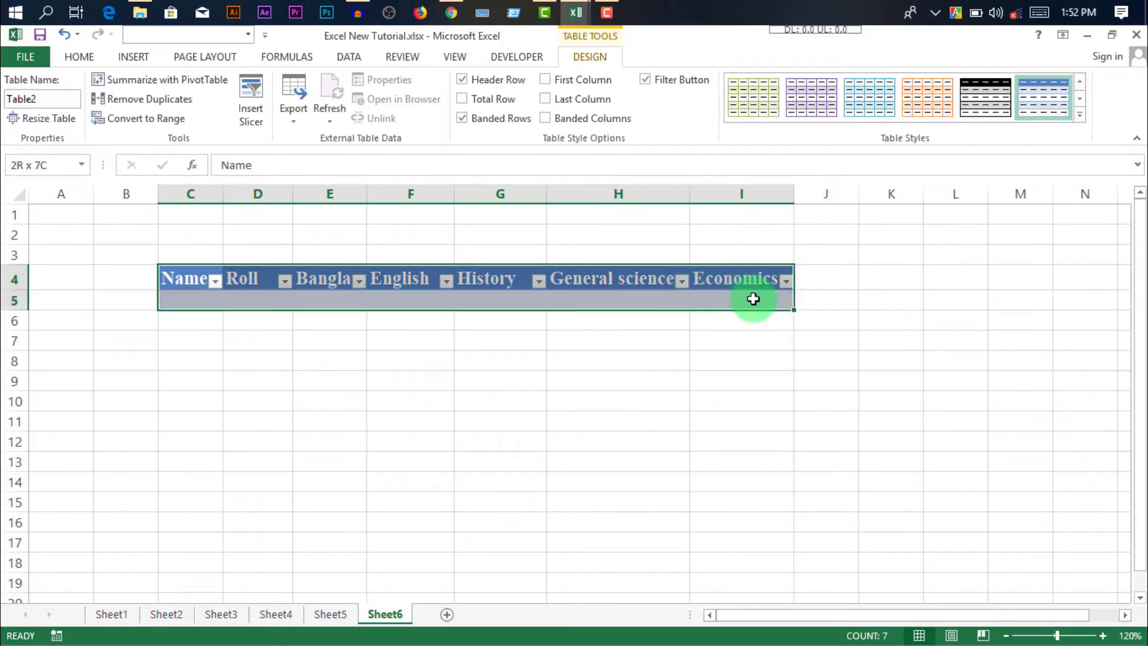
left_click(1080, 114)
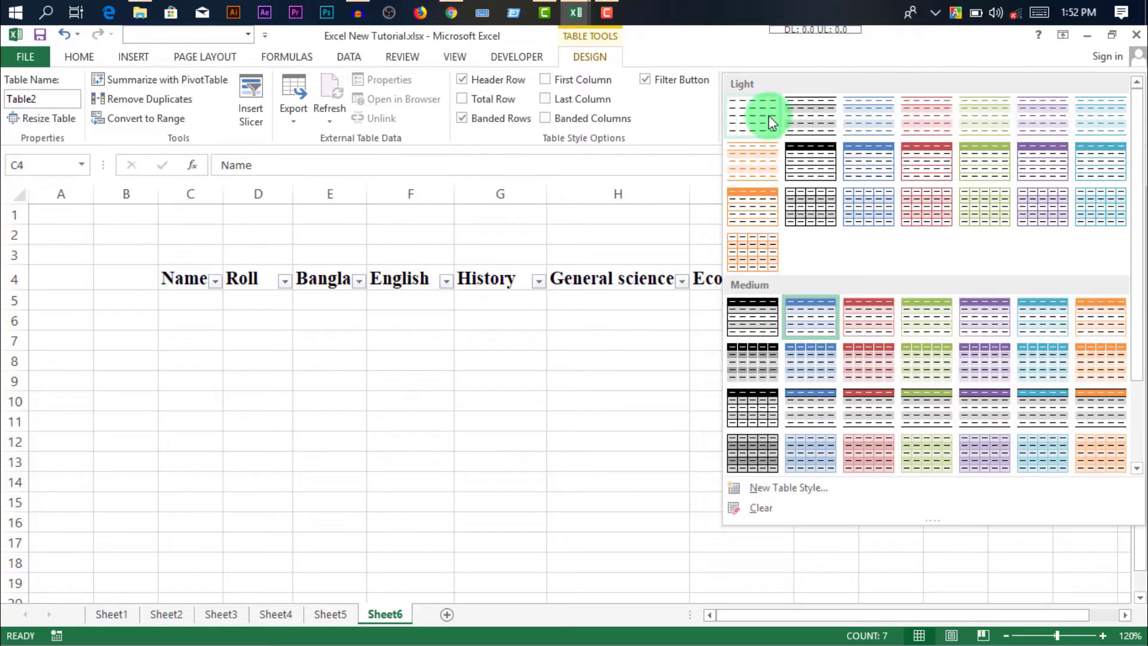
left_click(749, 117)
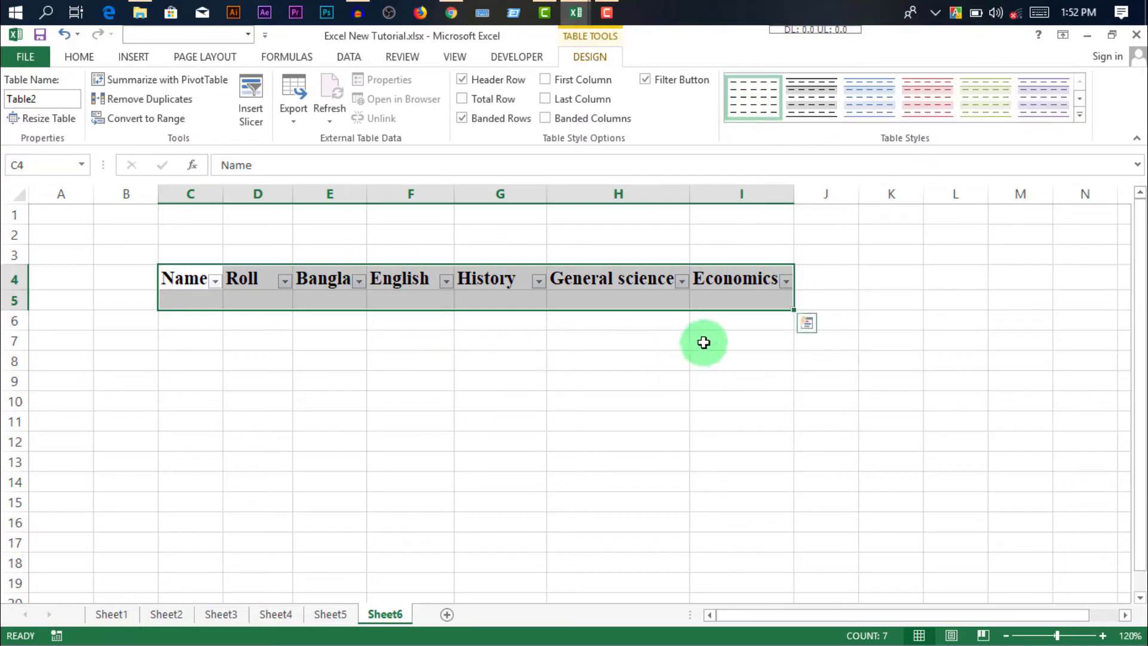
left_click(728, 335)
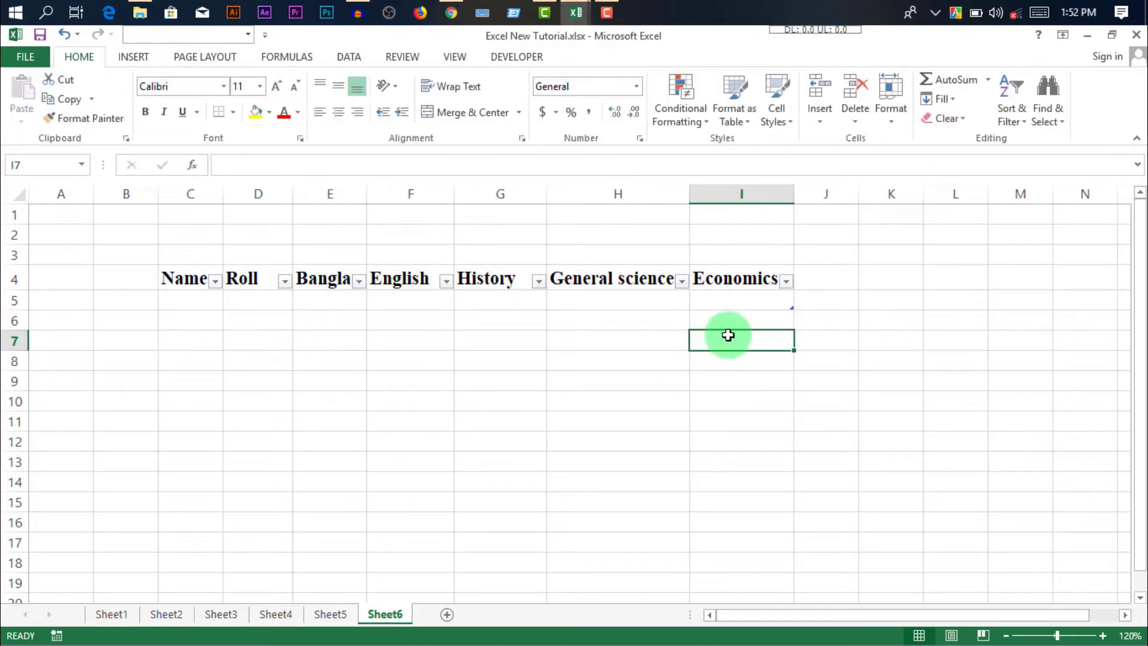
Check the Name and General science headers and the empty first row, then go to Insert
left_click(603, 312)
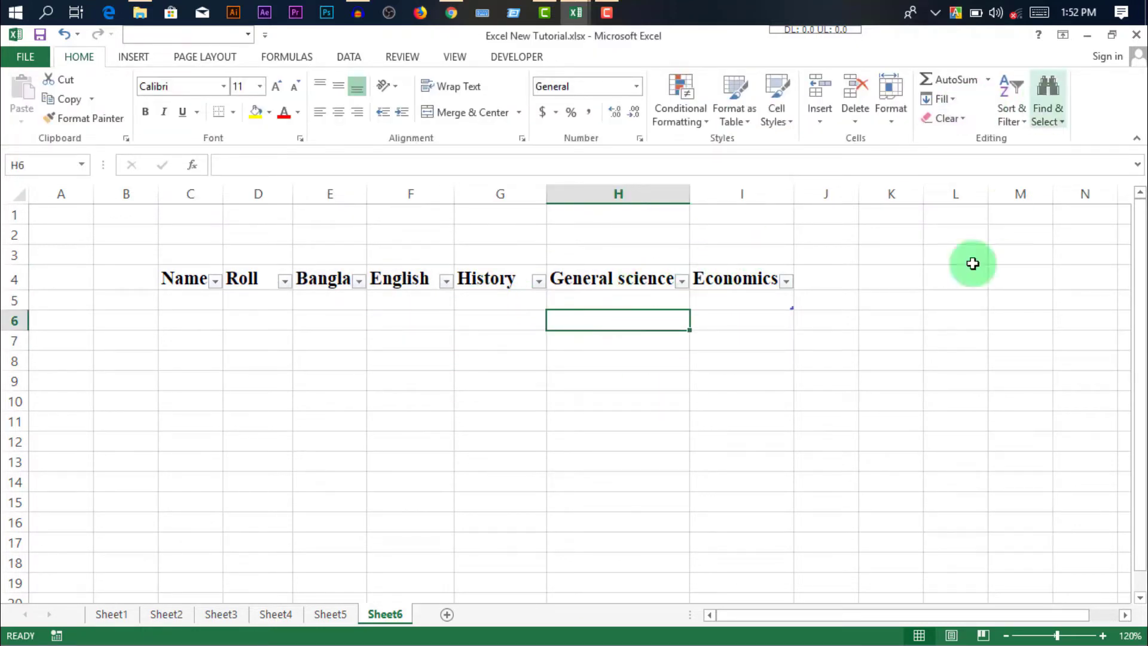
left_click(169, 281)
left_click(632, 276)
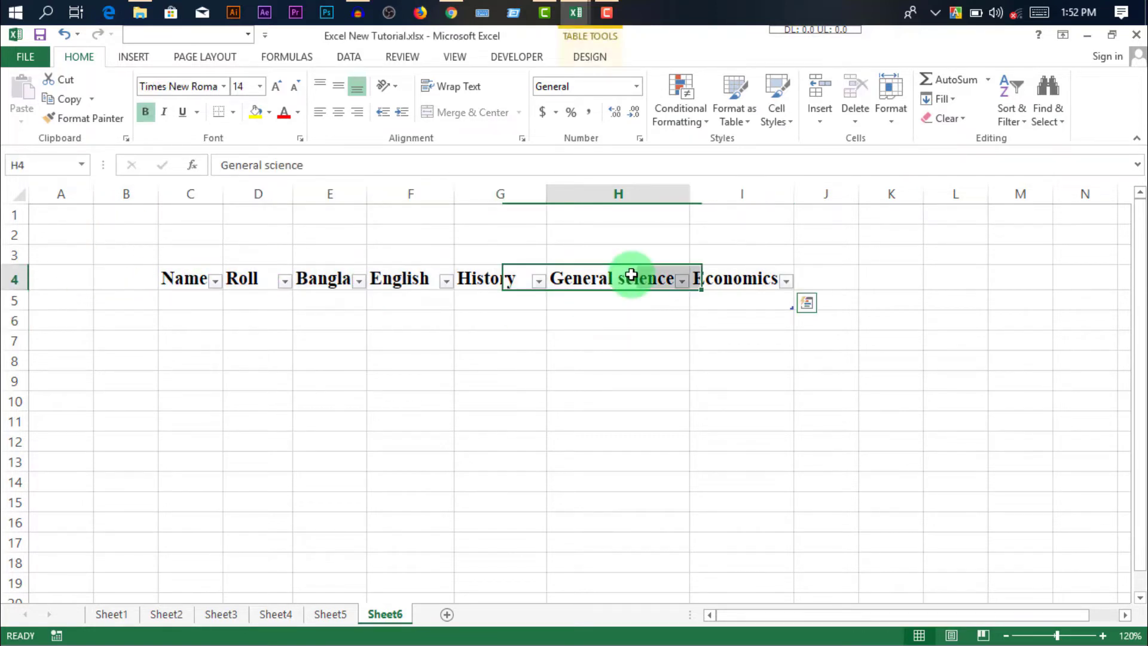
left_click(234, 257)
left_click(157, 285)
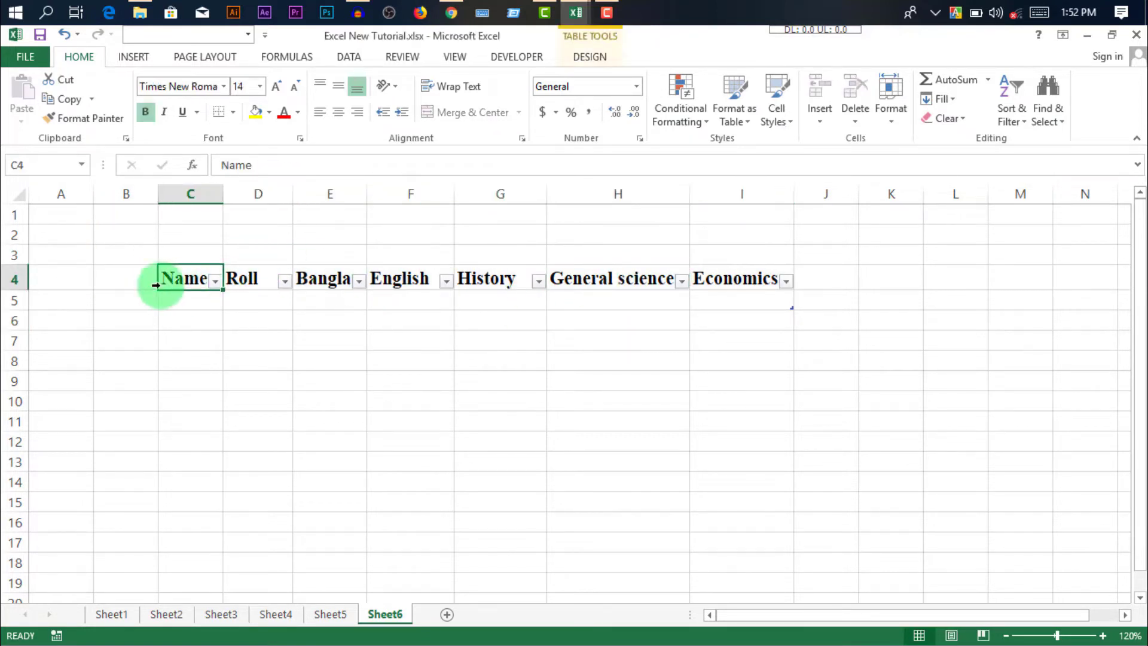
left_click(604, 279)
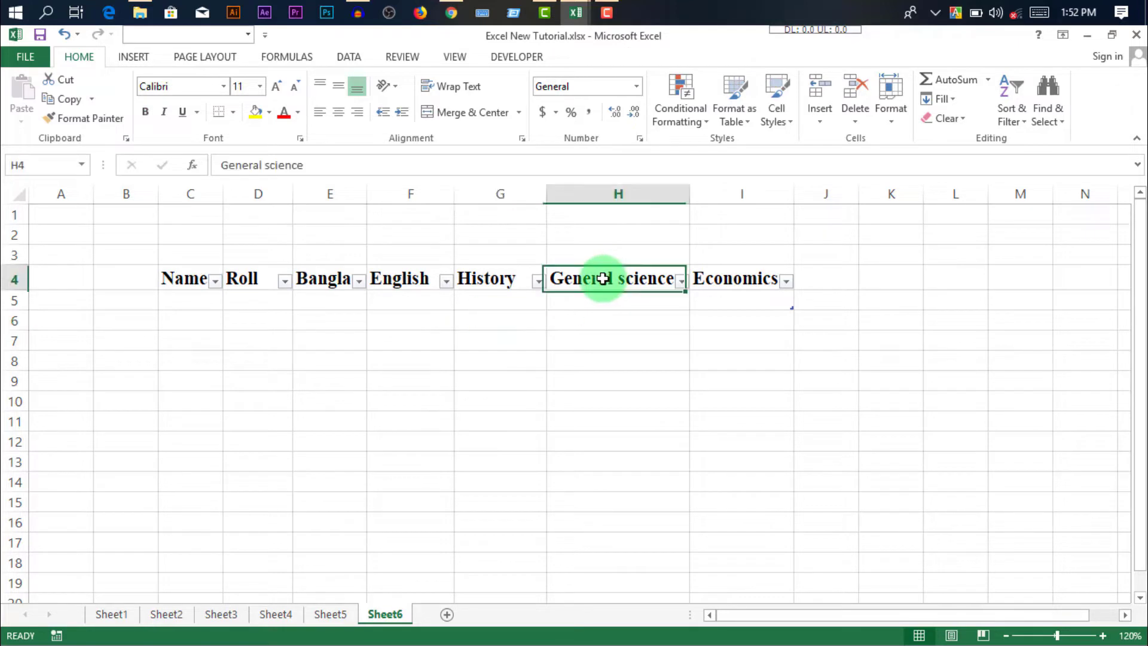
left_click(597, 301)
left_click(538, 296)
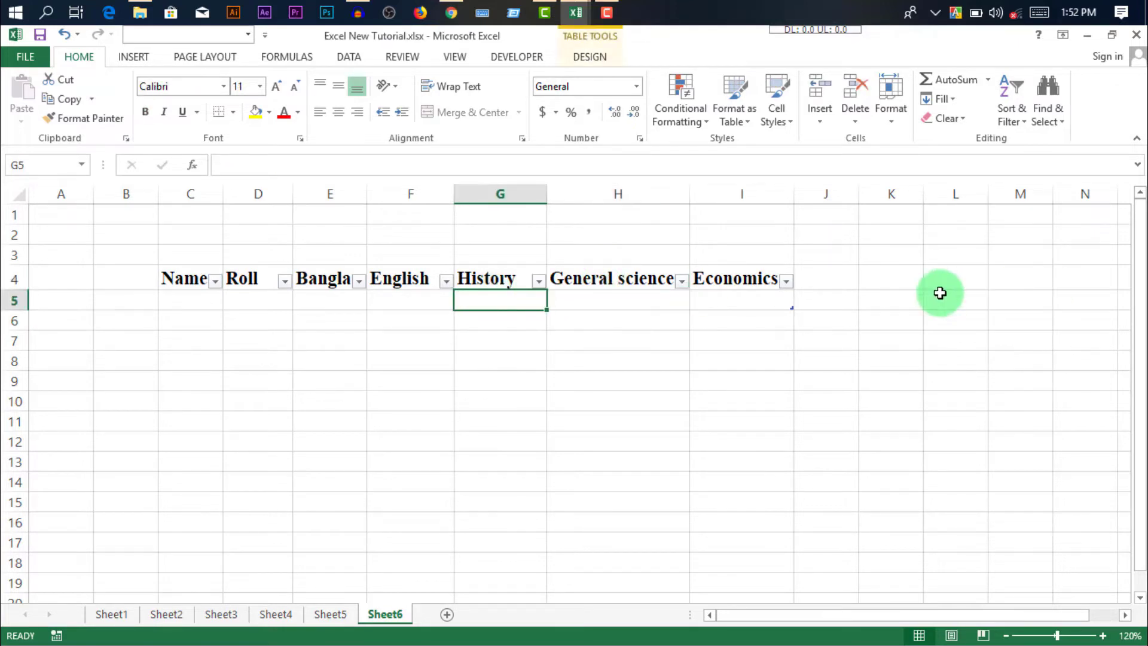
left_click(936, 299)
left_click(523, 296)
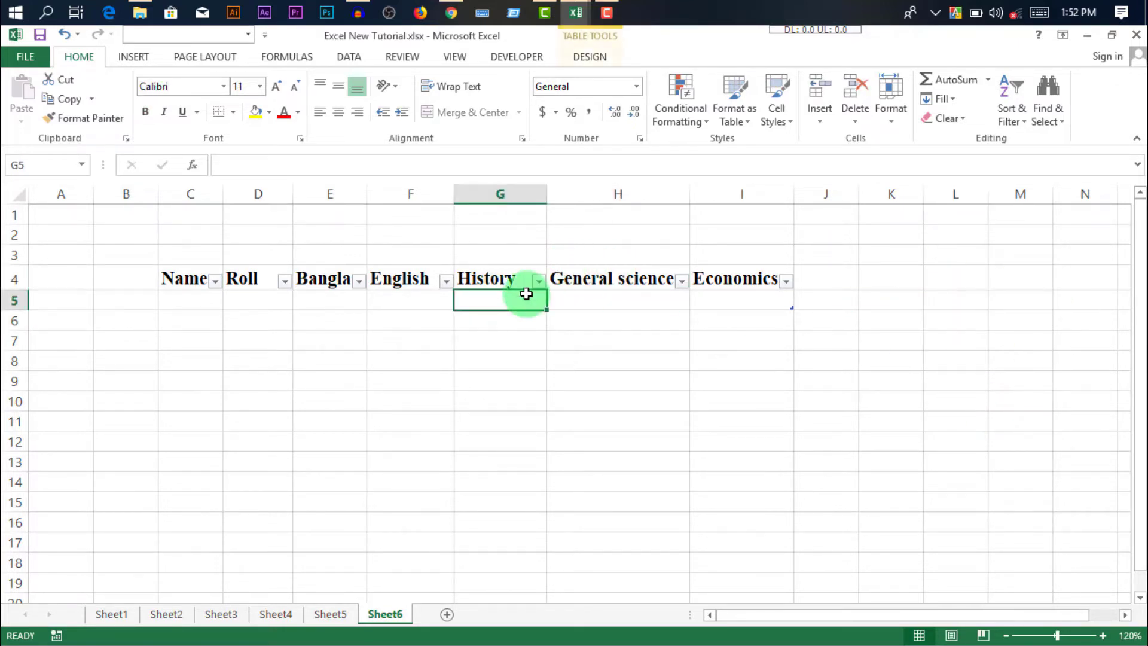
left_click(182, 281)
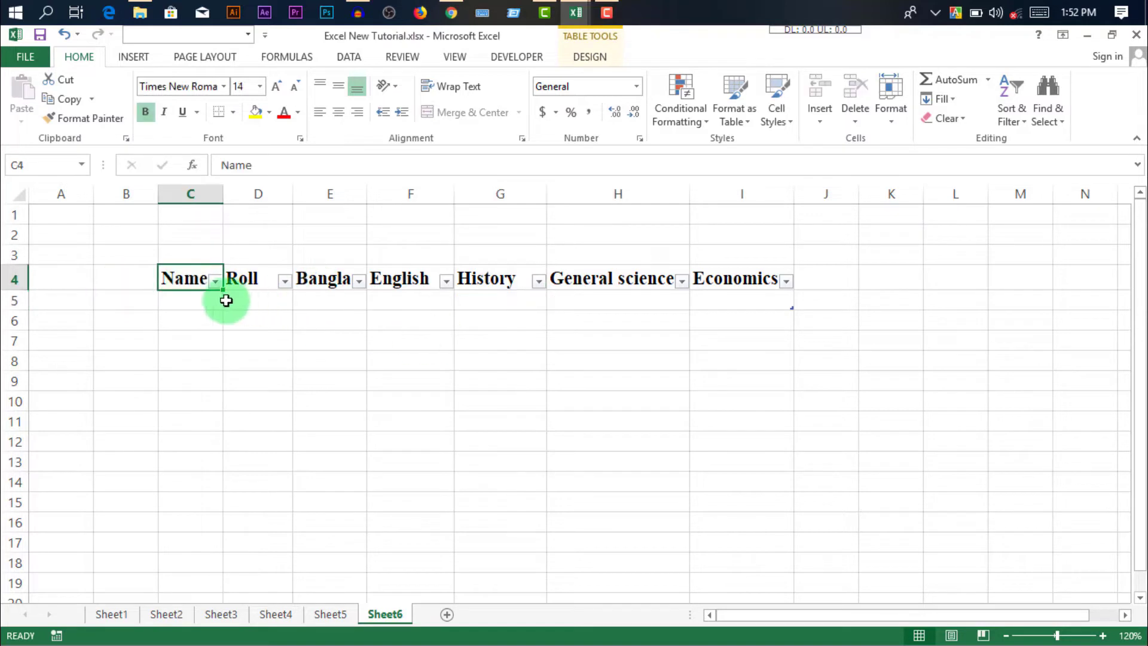
left_click(250, 297)
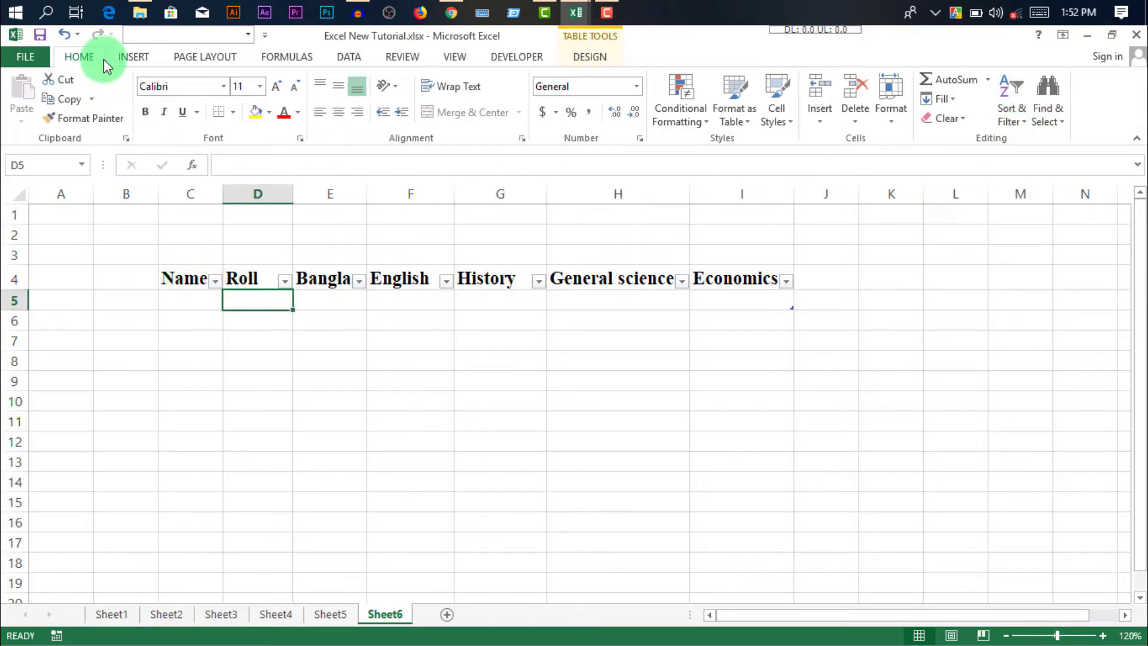
left_click(133, 56)
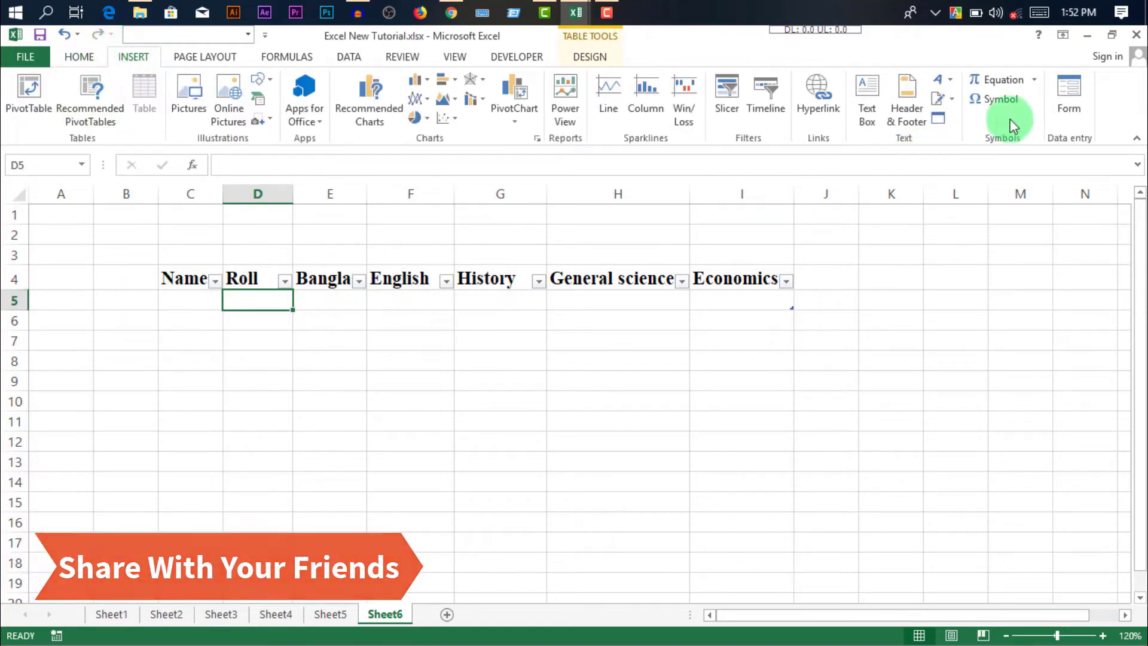
Open the Sheet6 data form via Form and position it beside the table
left_click(1068, 96)
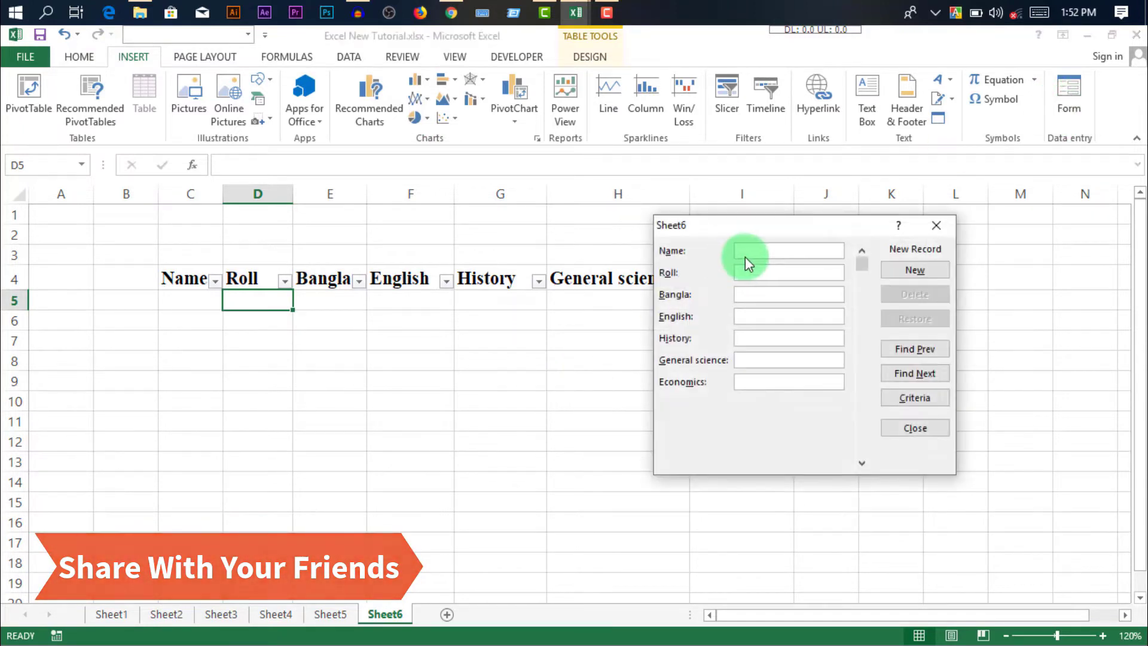
left_click_drag(820, 225, 893, 261)
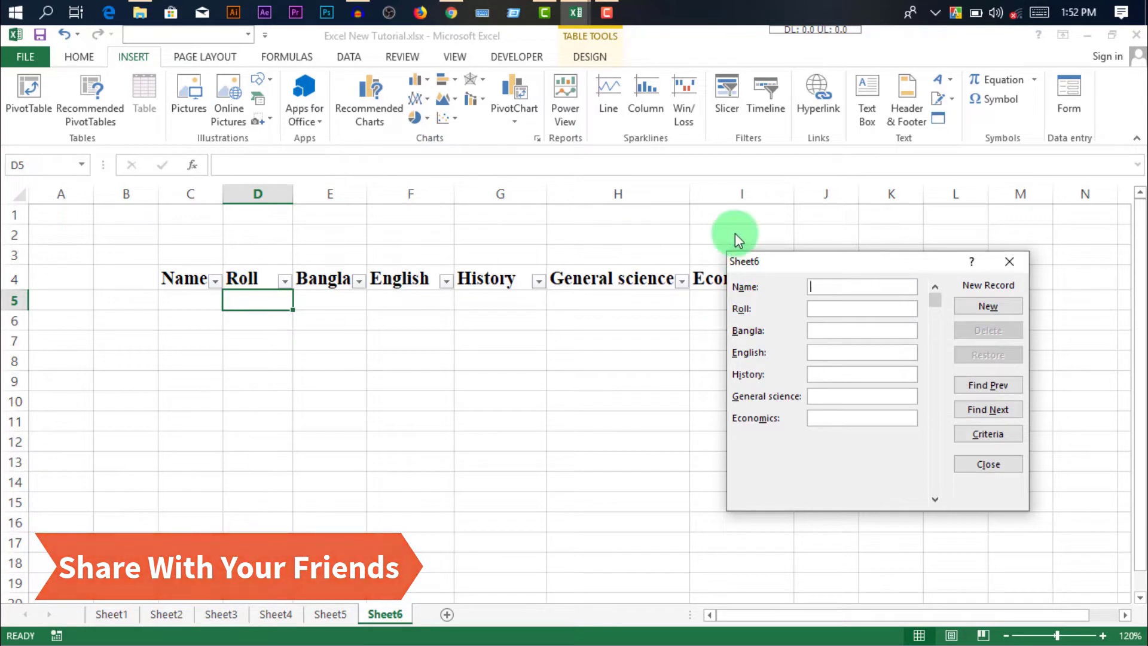
left_click_drag(856, 260, 874, 342)
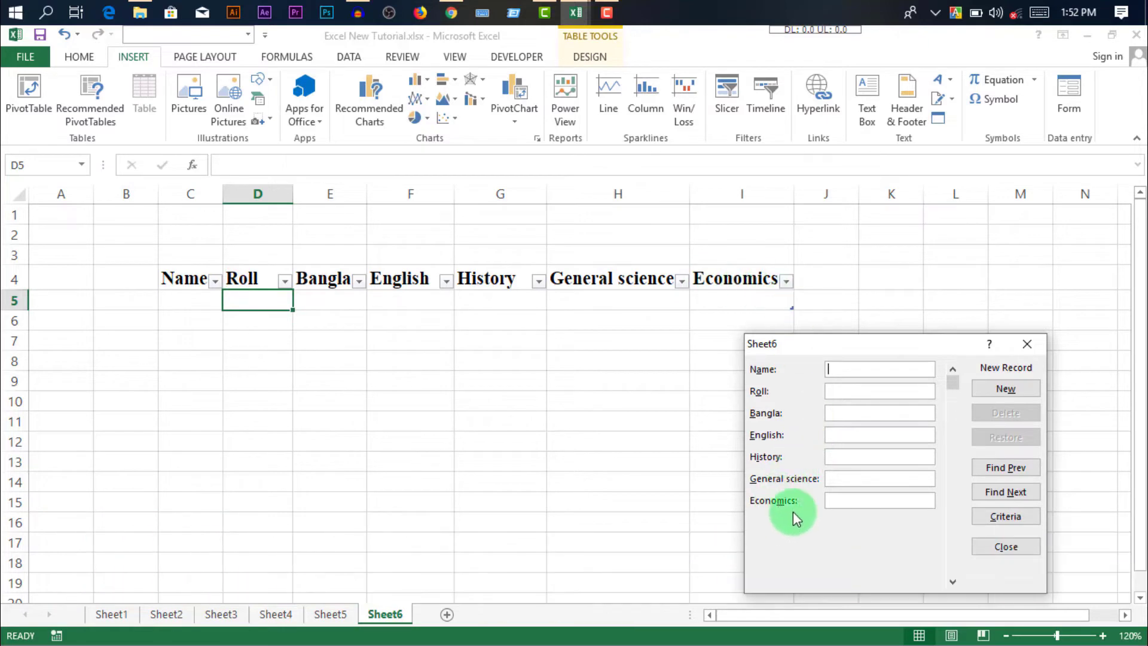
key("Tab")
left_click(865, 411)
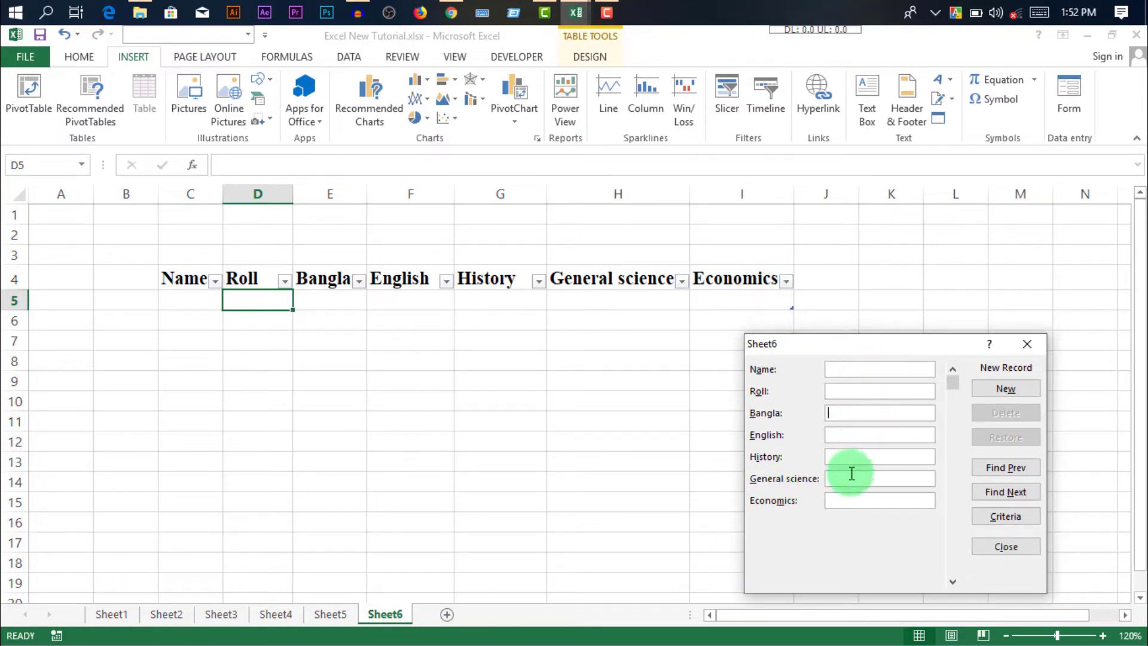
left_click(861, 369)
mouse_move(892, 343)
left_mouse_down()
mouse_move(882, 197)
mouse_move(898, 213)
left_mouse_up()
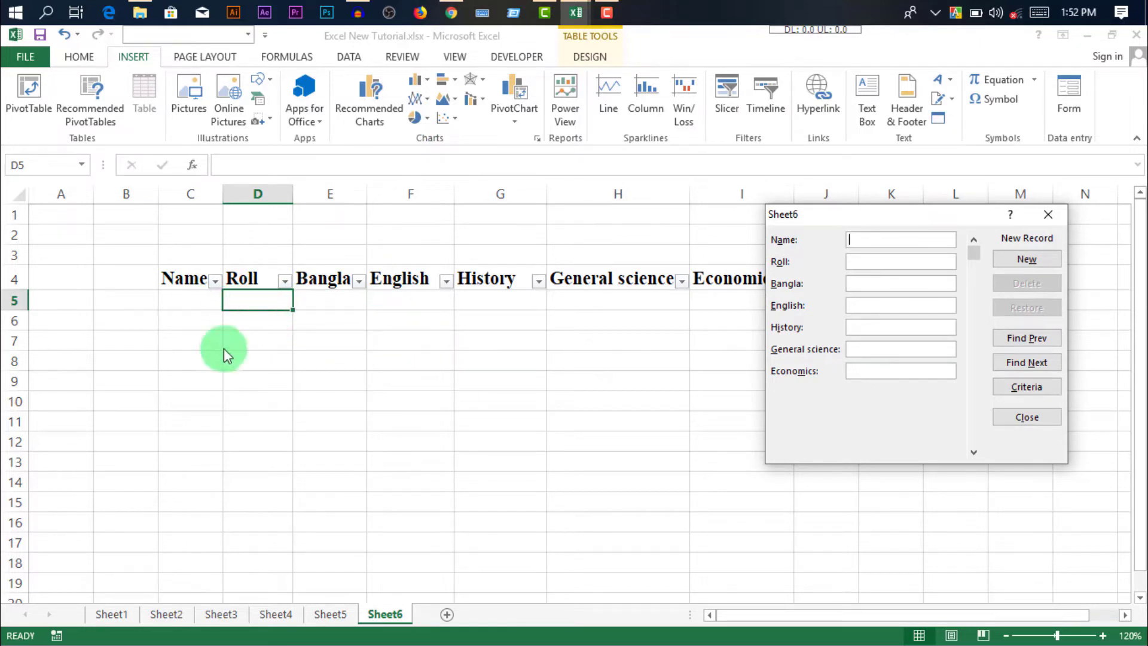
left_click_drag(909, 222, 839, 246)
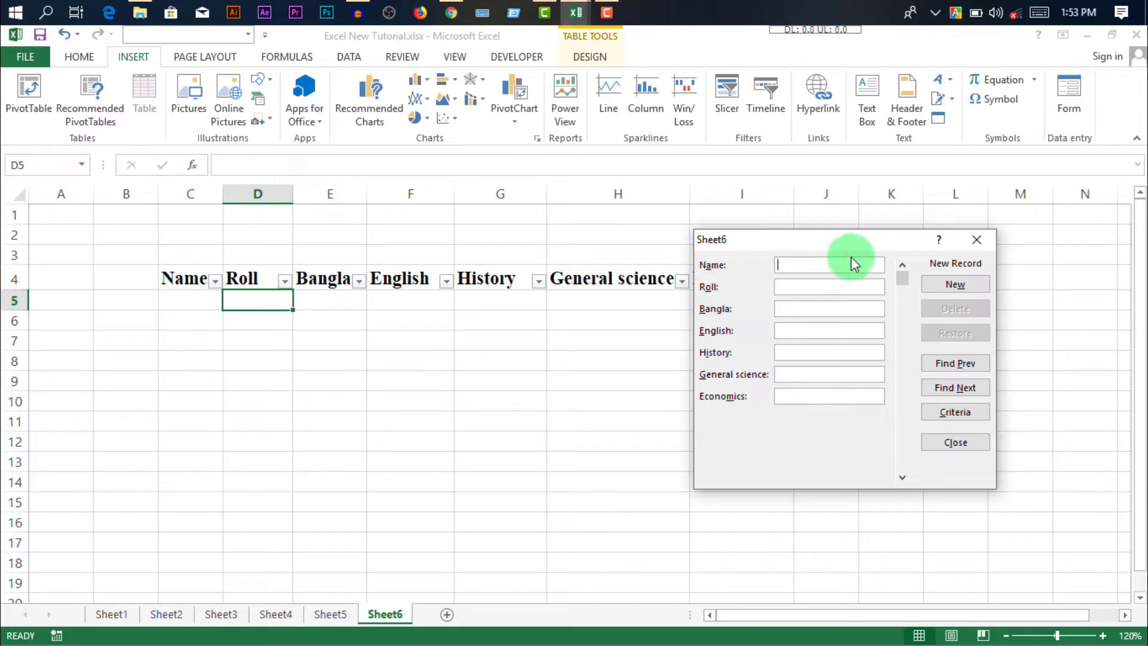
Enter the first student's name, Roll 01 and marks 34, 56, 76, 87, 54 as a record
type("Riaz")
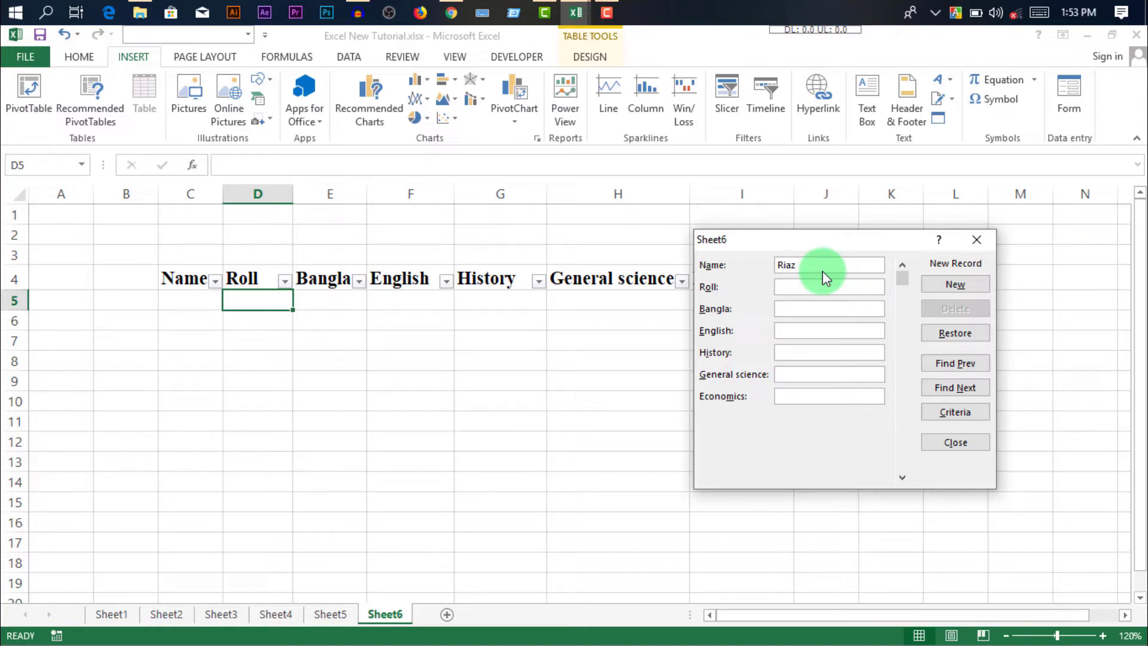
type("1")
type("34")
type("5")
type("6")
type("765")
key("BackSpace")
type("87")
type("54")
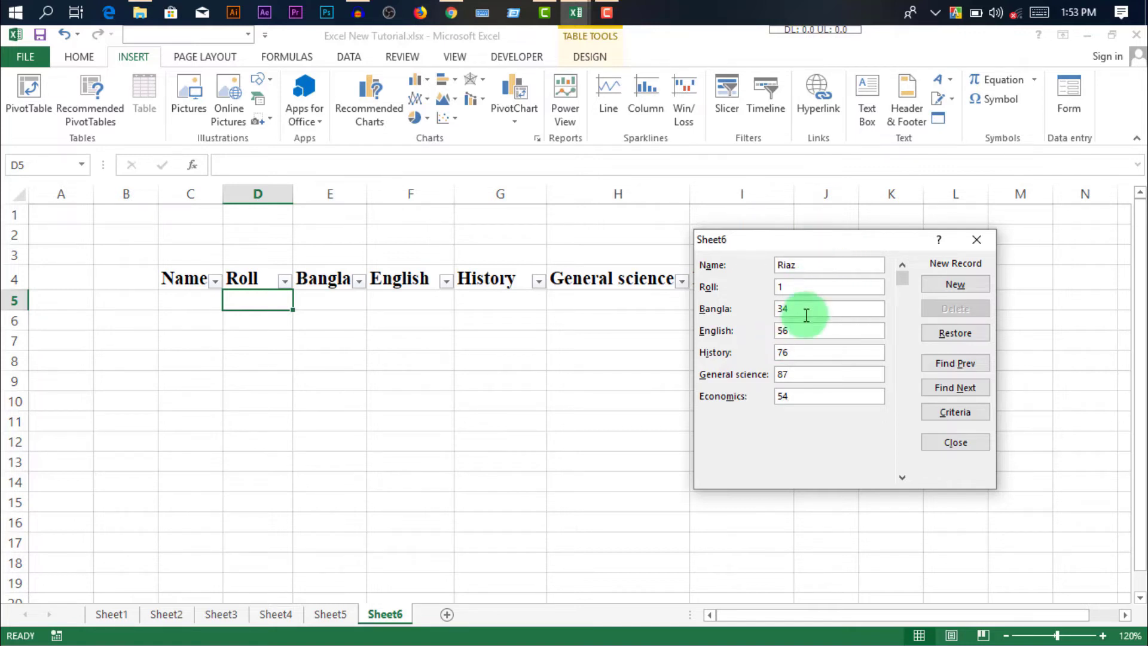
left_click(783, 288)
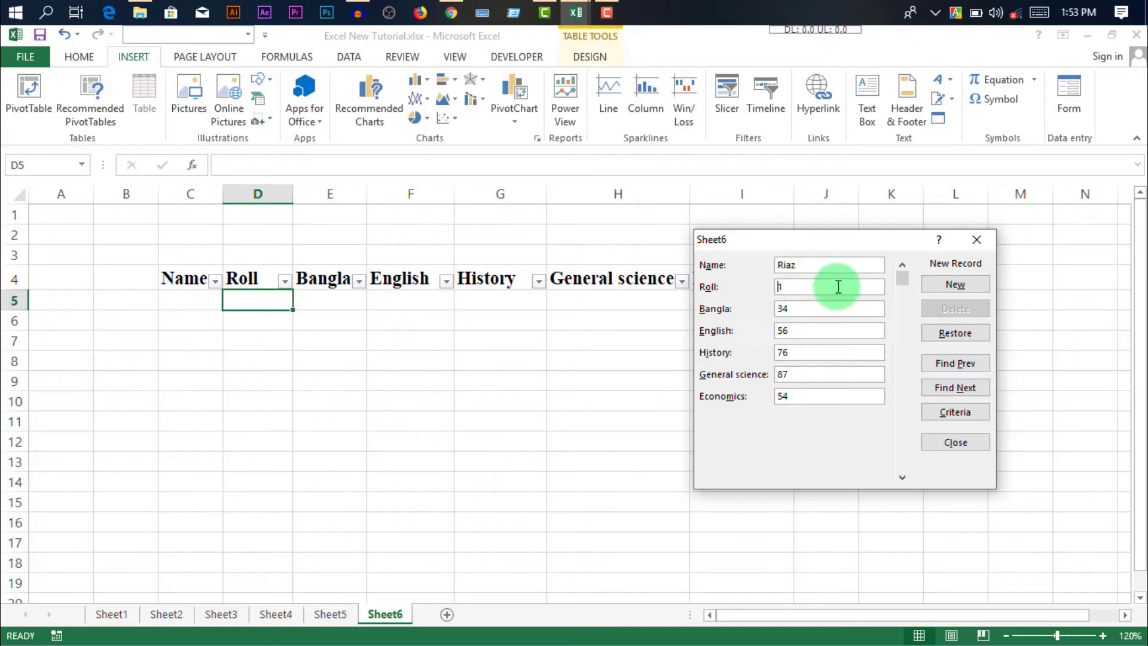
type("01")
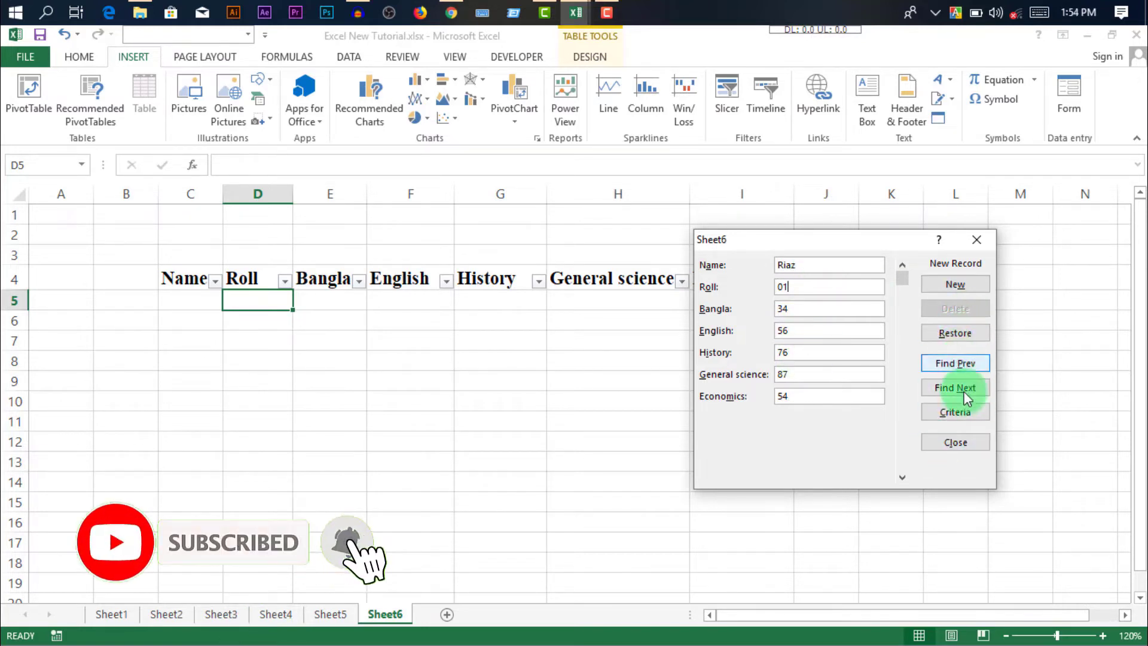
left_click(825, 308)
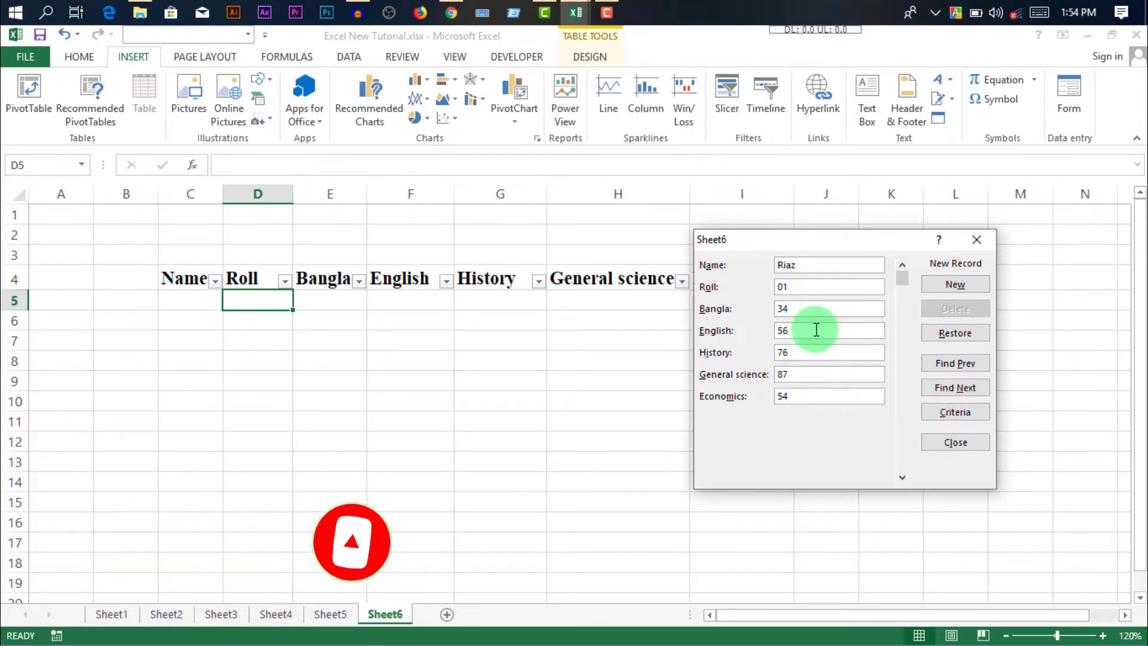
key("Up")
Commit the first student's record and move the data form up beside the table
key("Return")
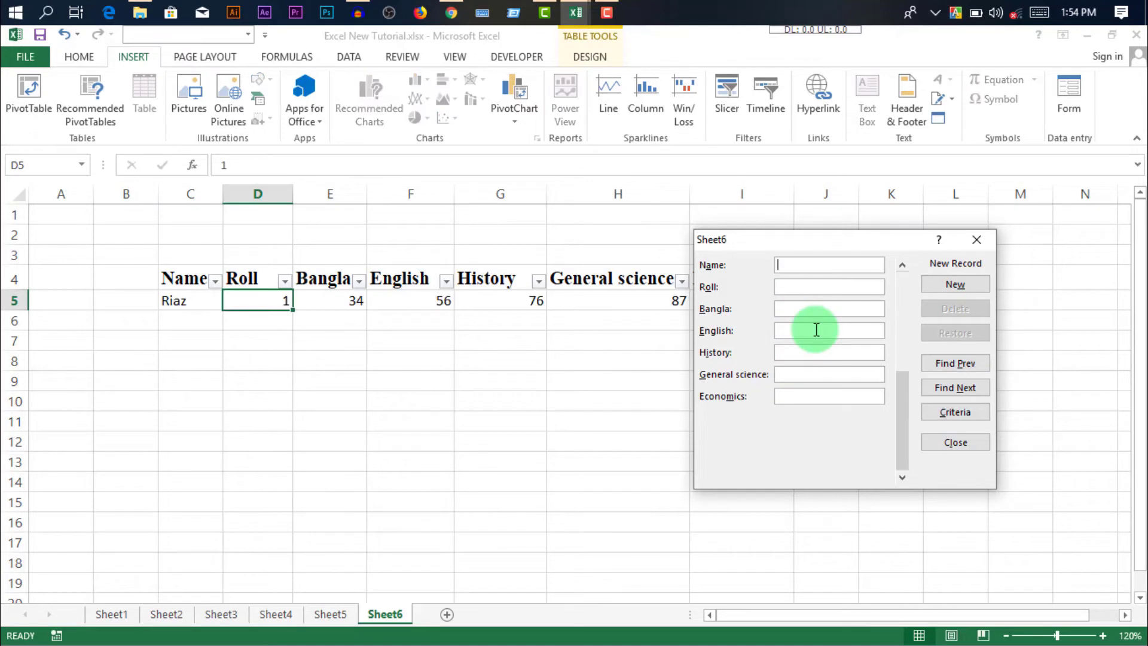
mouse_move(840, 241)
left_mouse_down()
mouse_move(884, 396)
mouse_move(929, 354)
left_mouse_up()
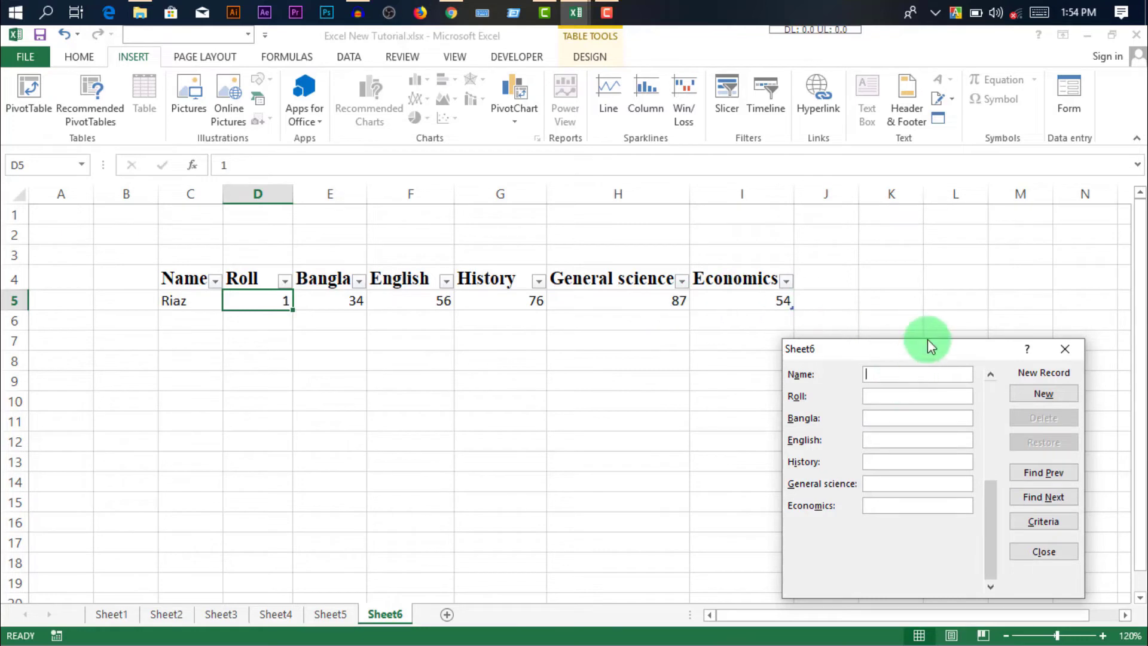
left_click_drag(926, 346, 945, 311)
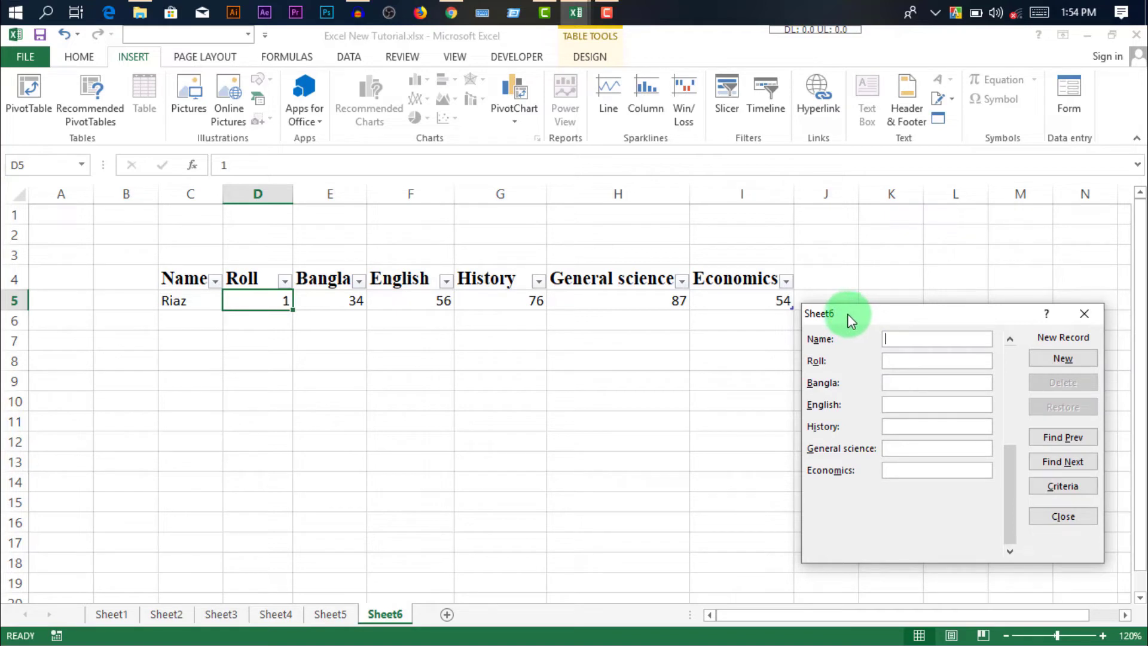
Add the second student's record: roll 02, marks 54, 76, 84, 75, 34
type("Tusar\t02\t54\t76\t84\t")
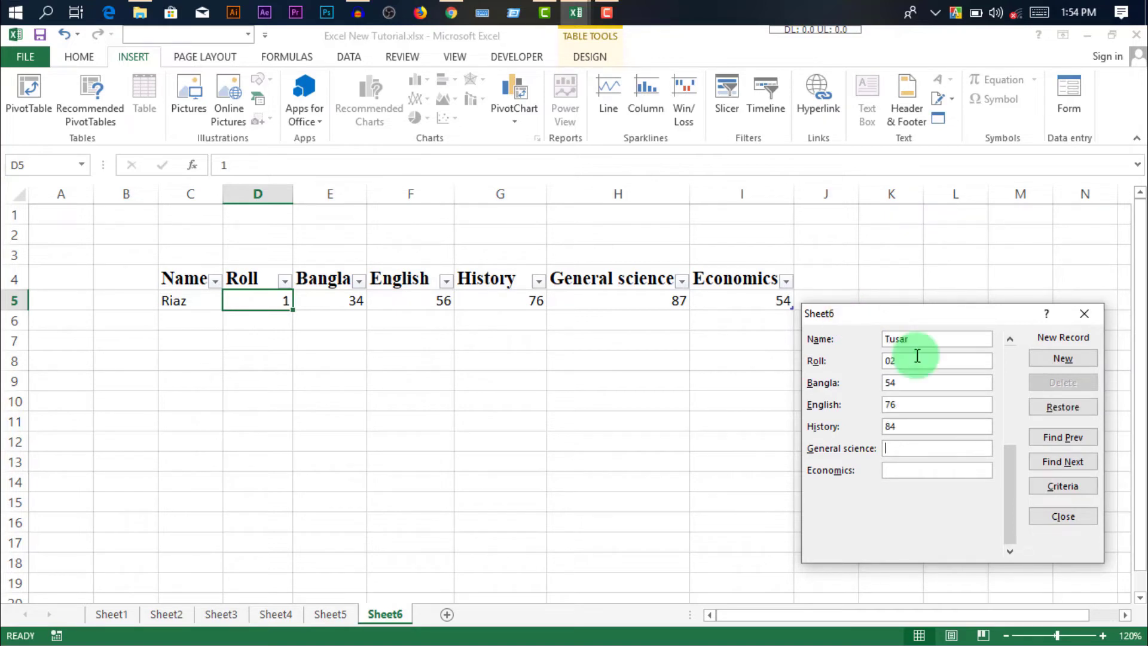
type("75\t")
type("34")
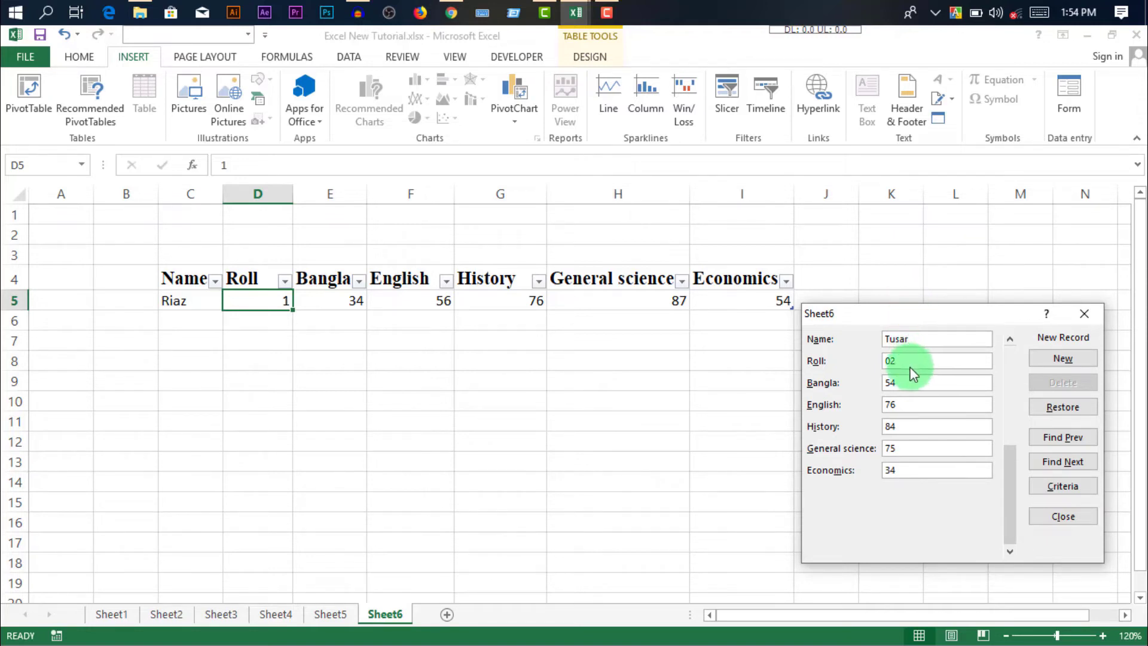
left_click(924, 361)
left_click(918, 377)
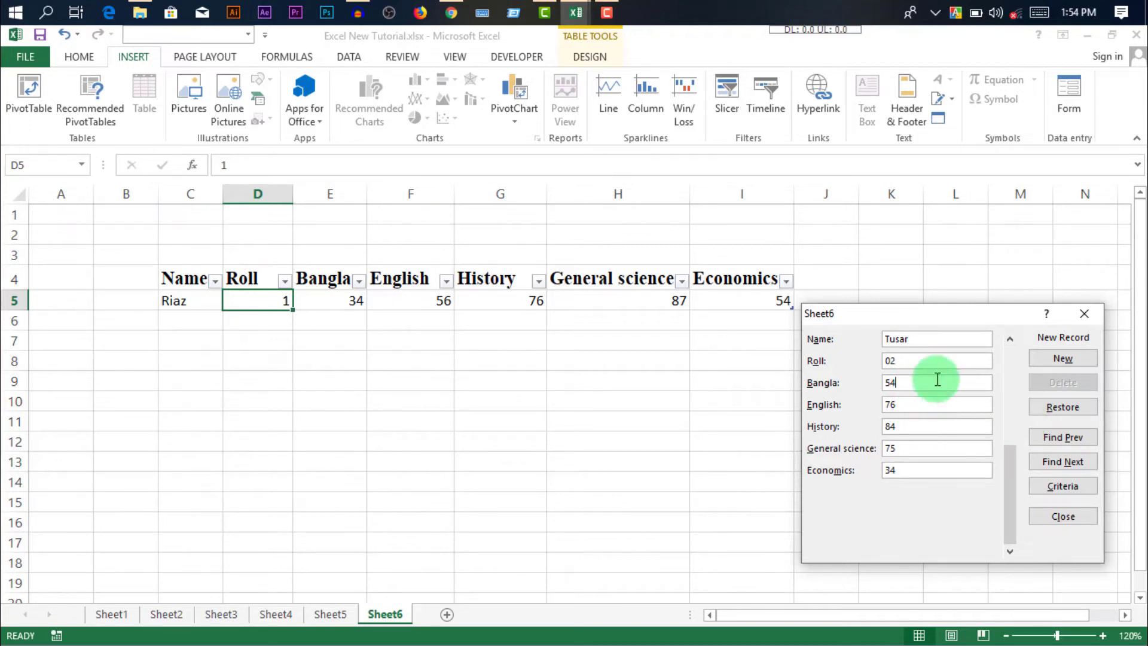
key("Return")
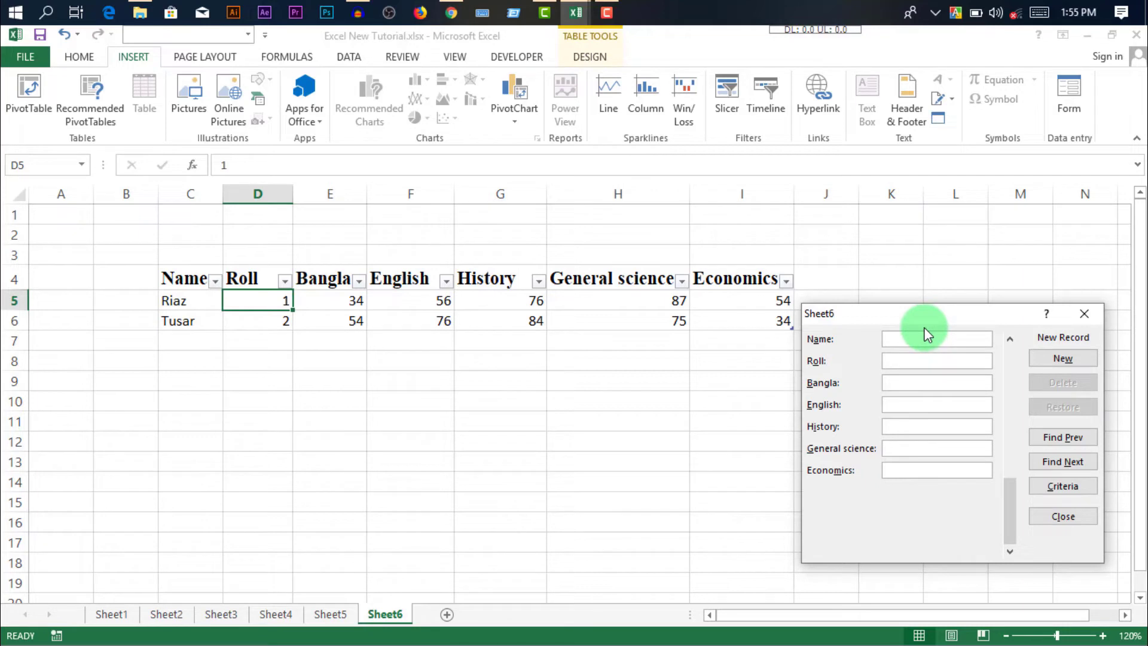
Add the third student's record with roll 3, and empty the stray roll-3 record in row 8
type("tanim")
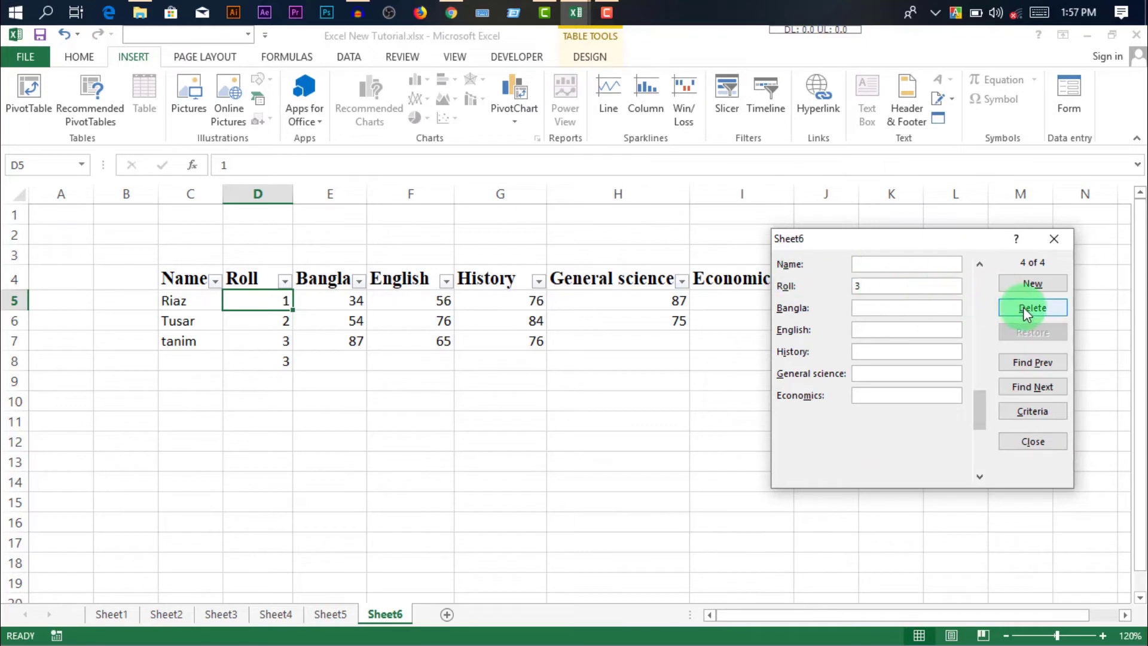
left_click(1027, 307)
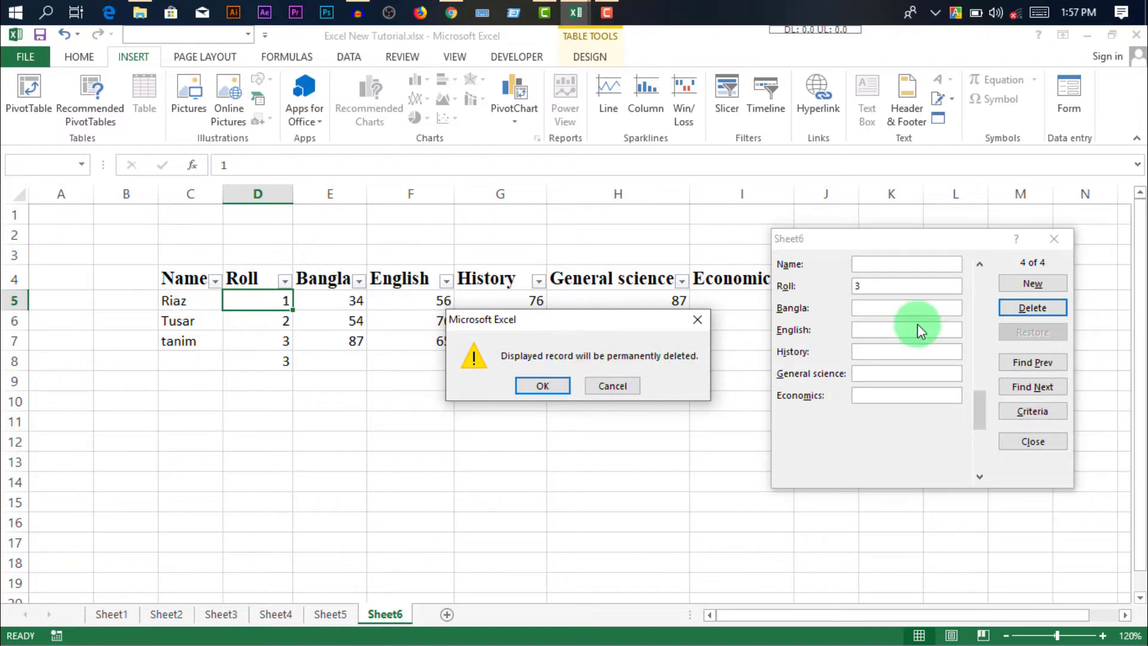
left_click(598, 386)
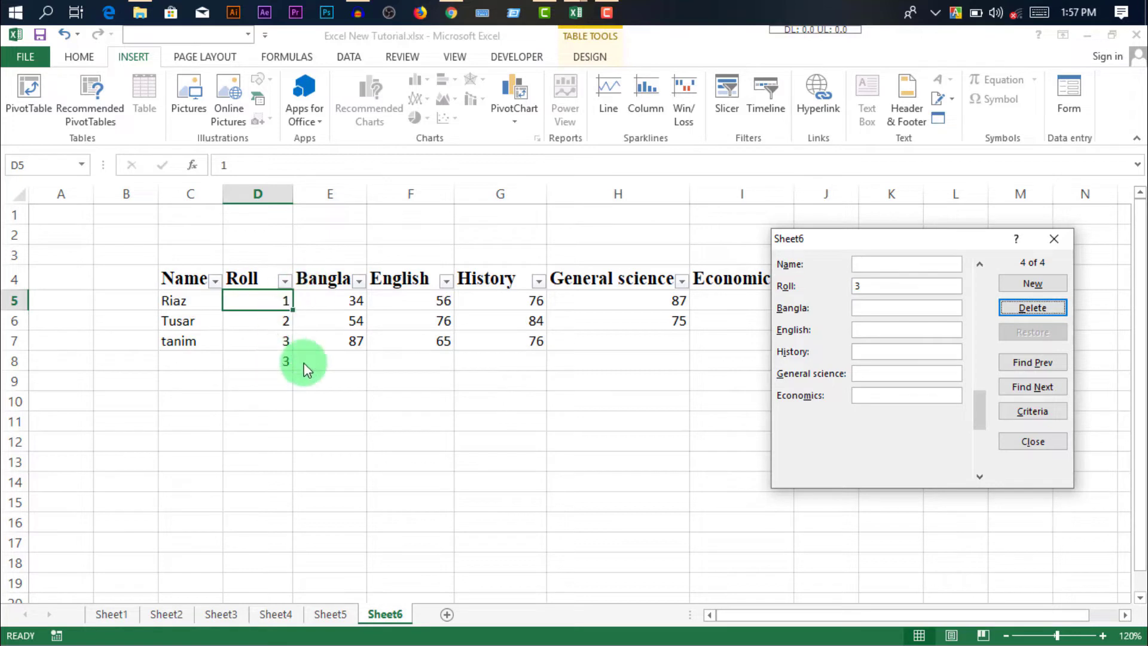
left_click(889, 285)
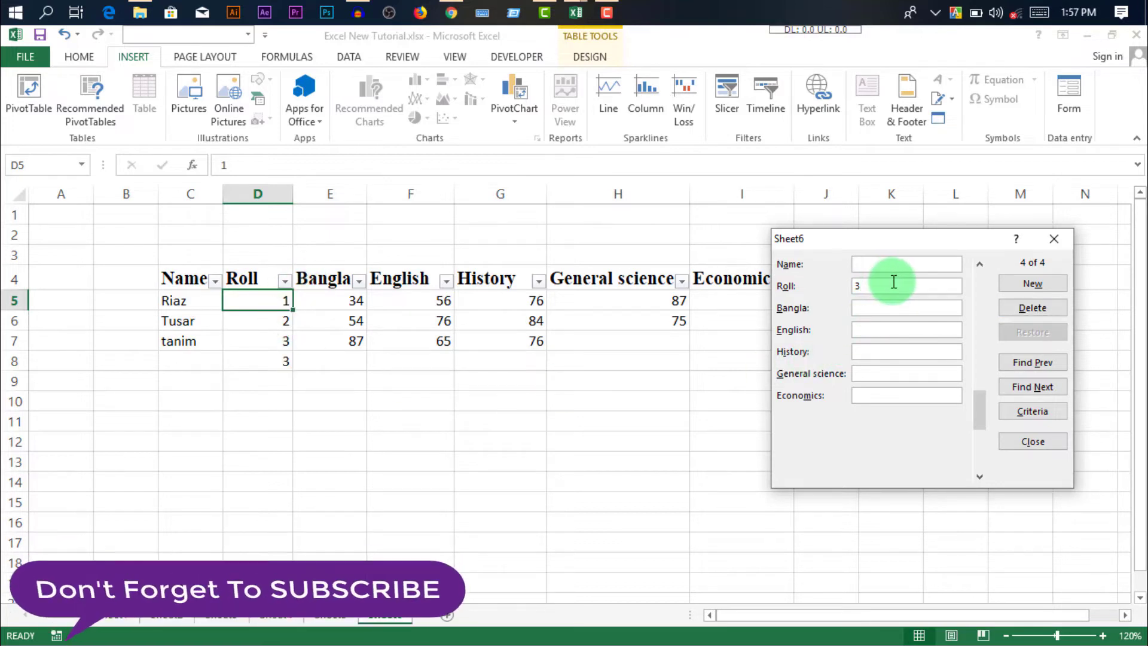
key("BackSpace")
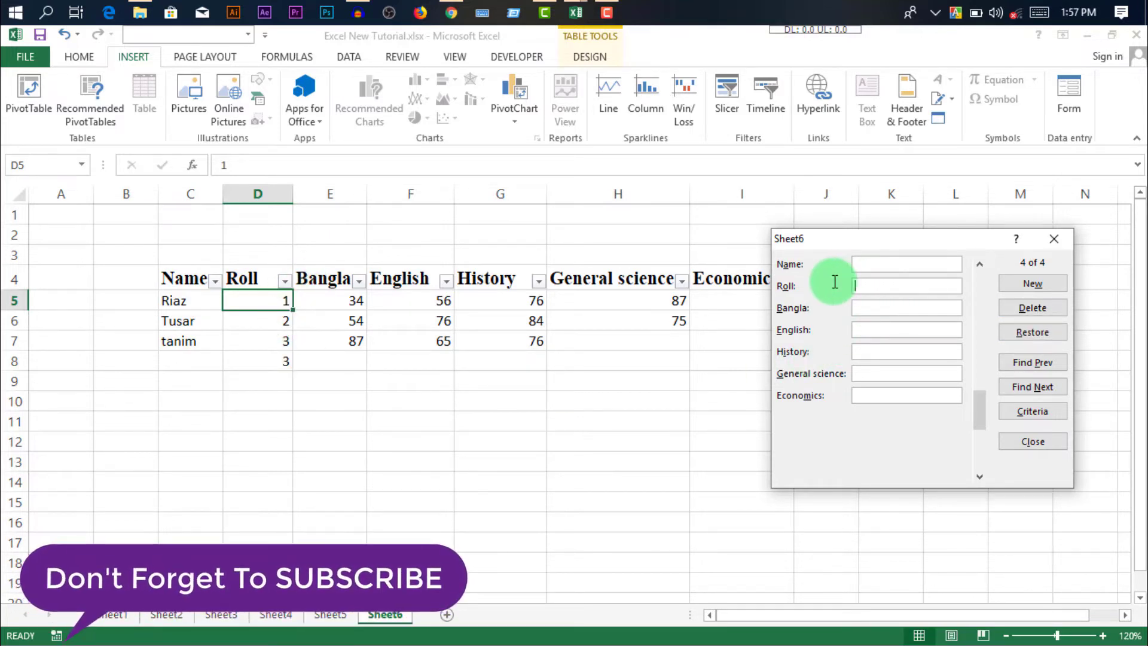
key("Return")
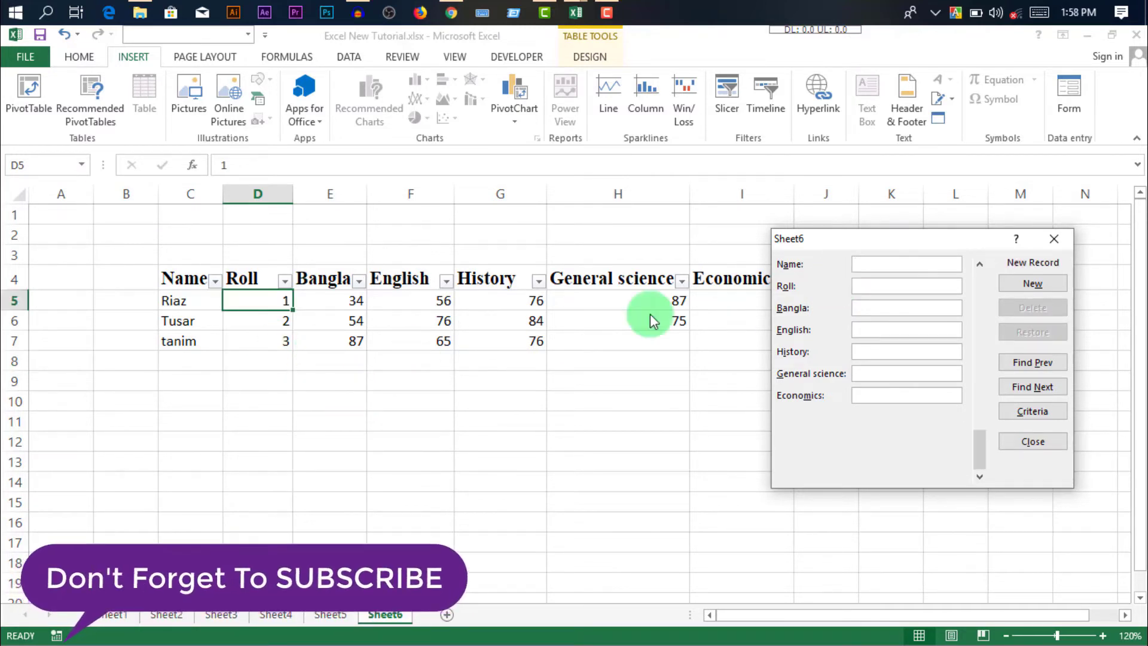
Show record 1 of 4 in the form: roll 1, marks 34, 56, 76, 87, 54
left_click(975, 285)
left_click(915, 290)
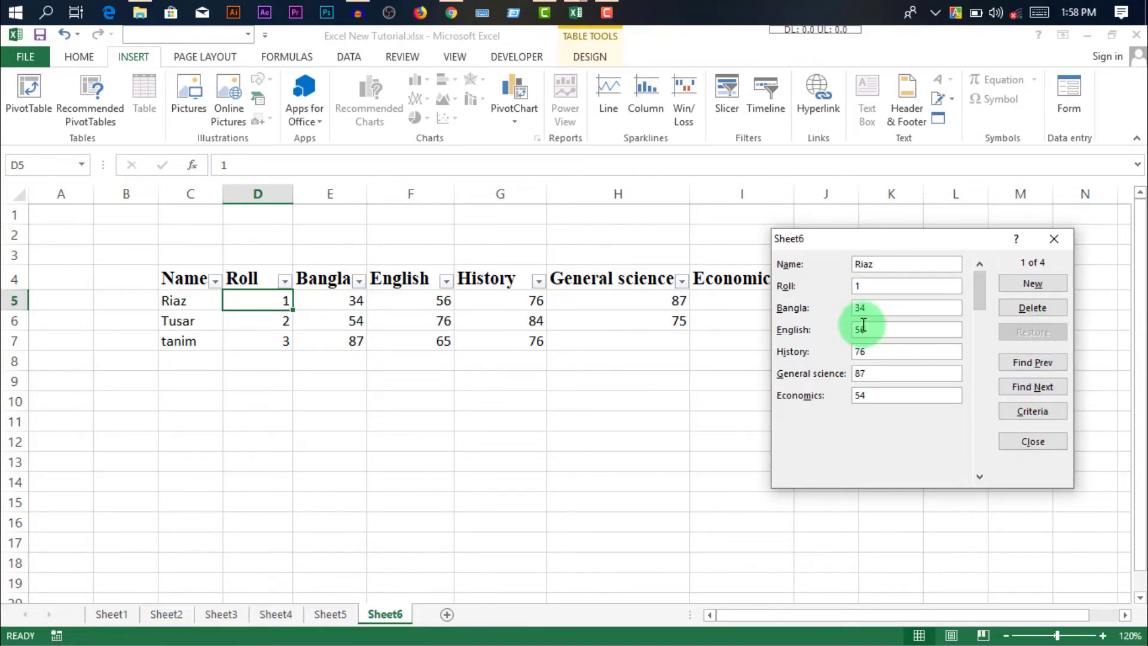
left_click(866, 307)
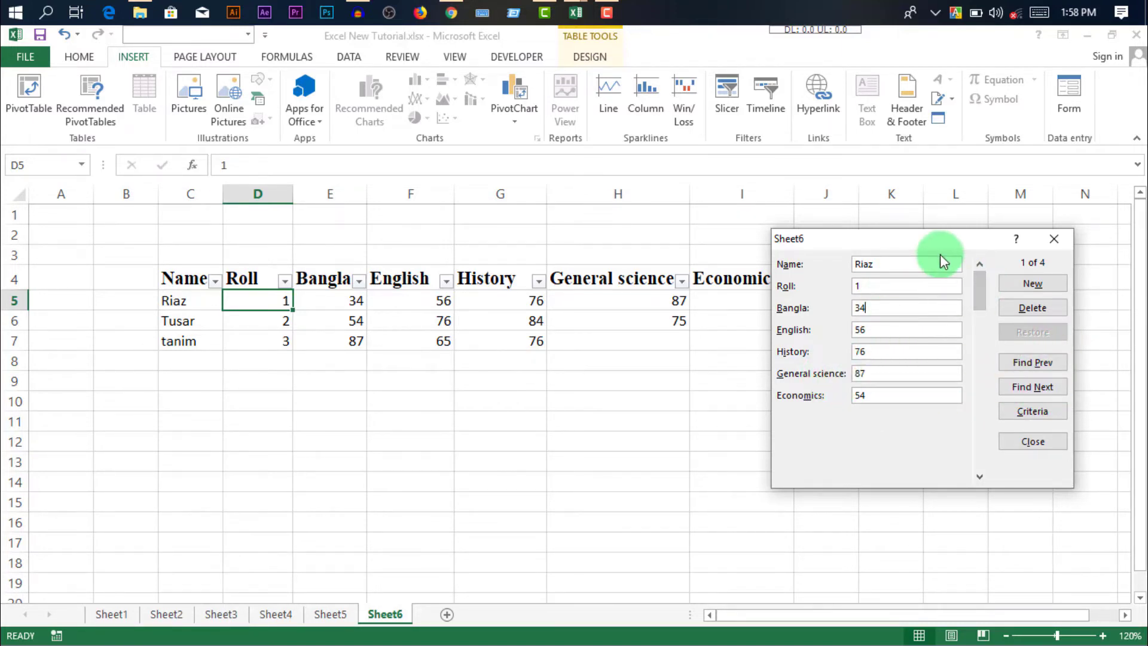
left_click_drag(955, 235, 960, 217)
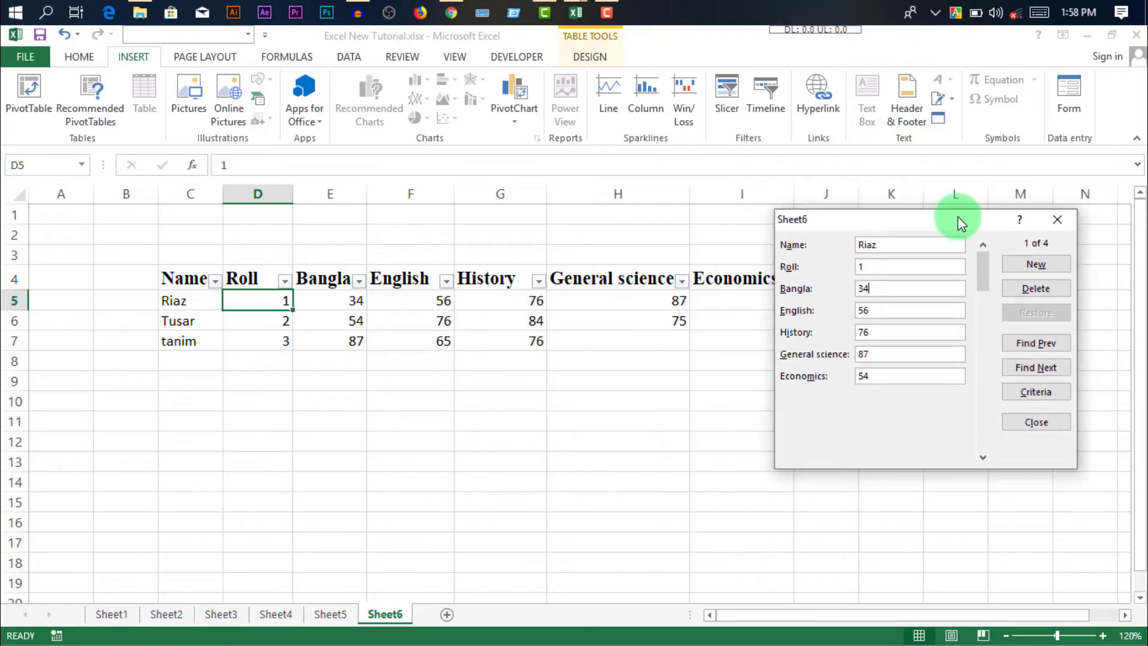
left_click(889, 264)
left_click_drag(957, 220, 963, 237)
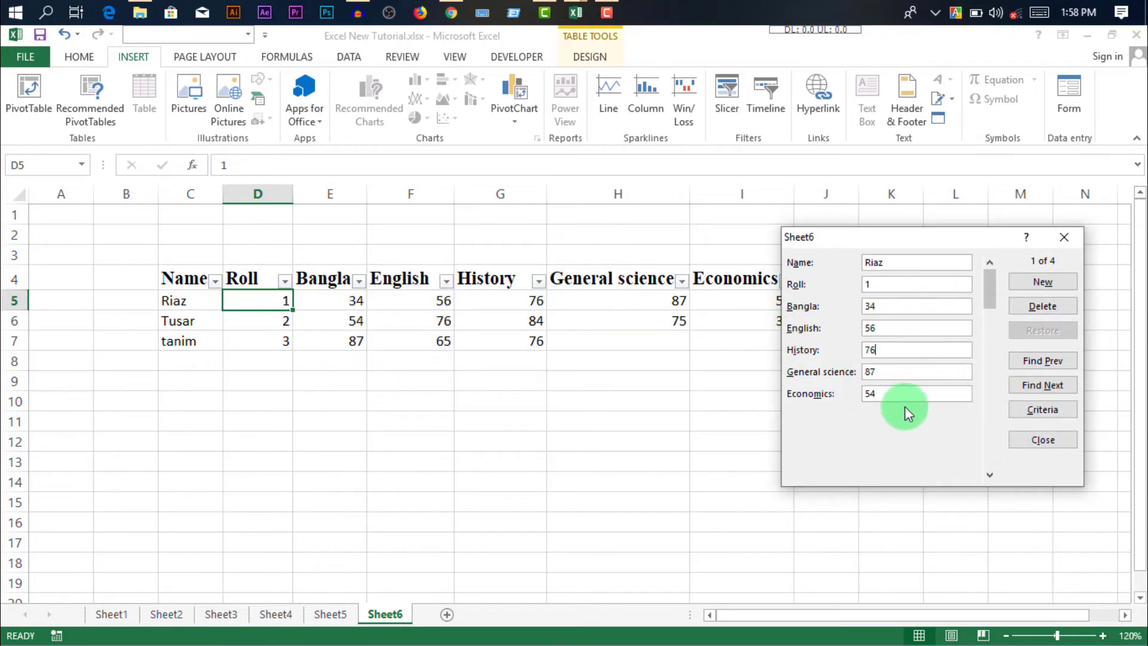
Search by criteria for an English mark below 60, with the Roll criterion cleared
left_click(1043, 410)
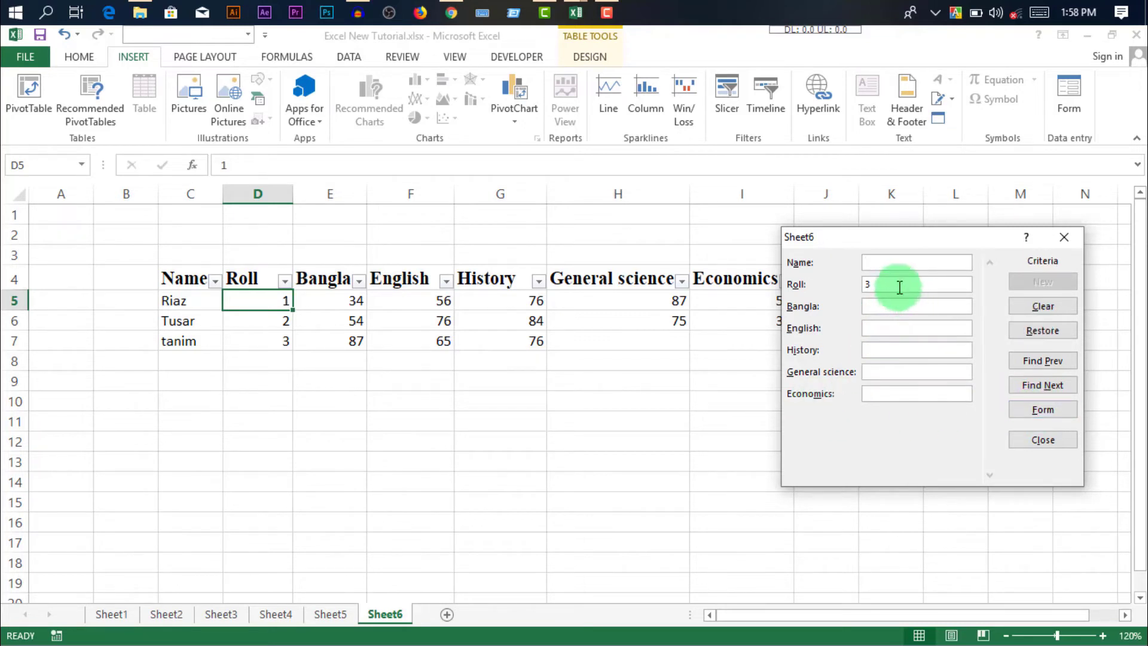
key("BackSpace")
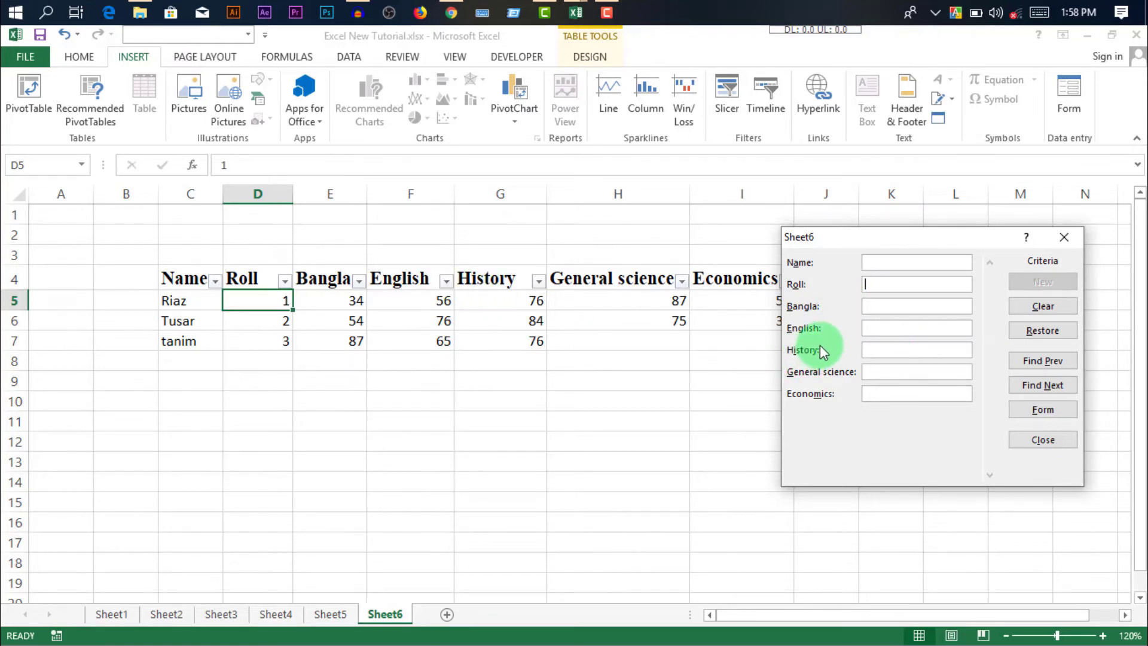
left_click(905, 328)
type("<60")
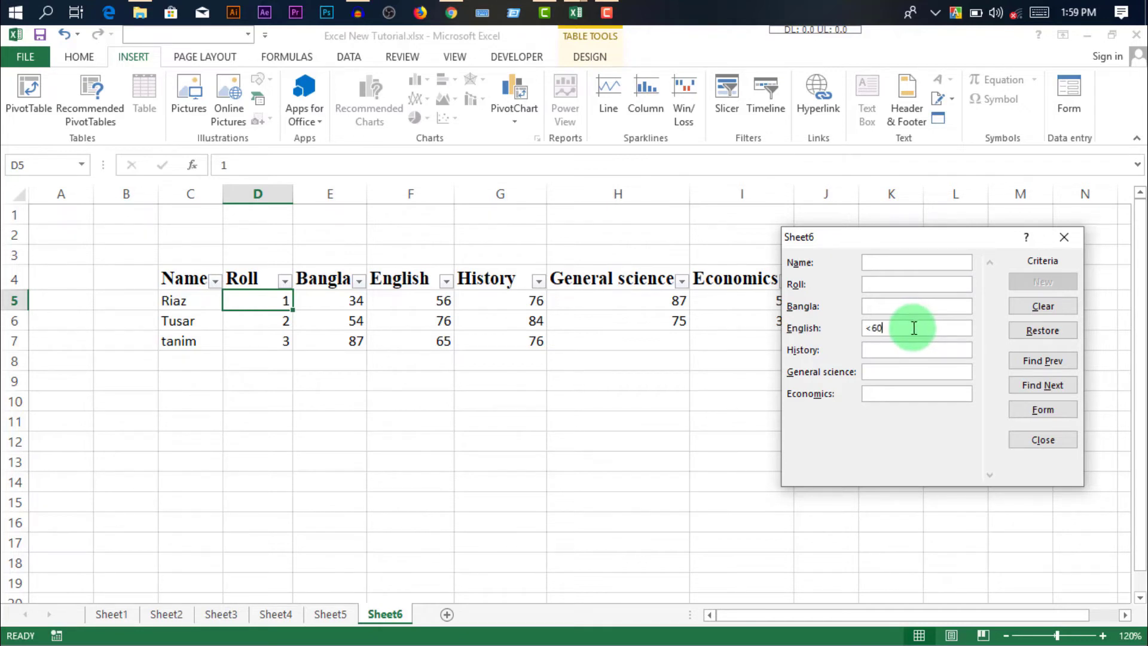
key("Return")
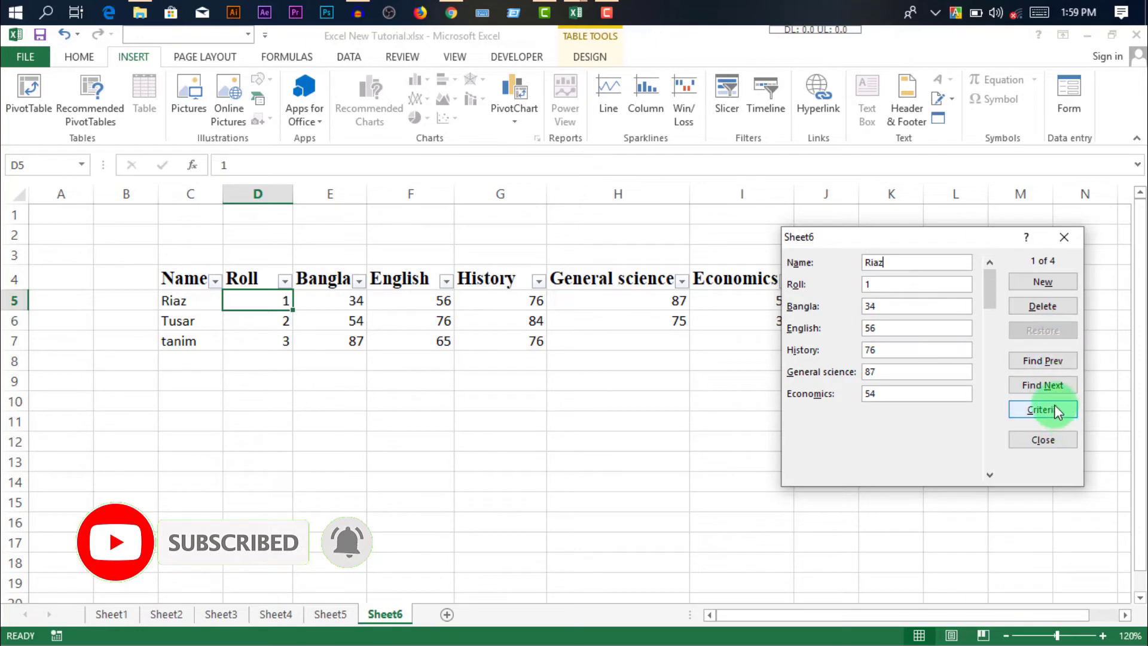
Change the English criterion to >60 and step through the matching records
left_click(1047, 411)
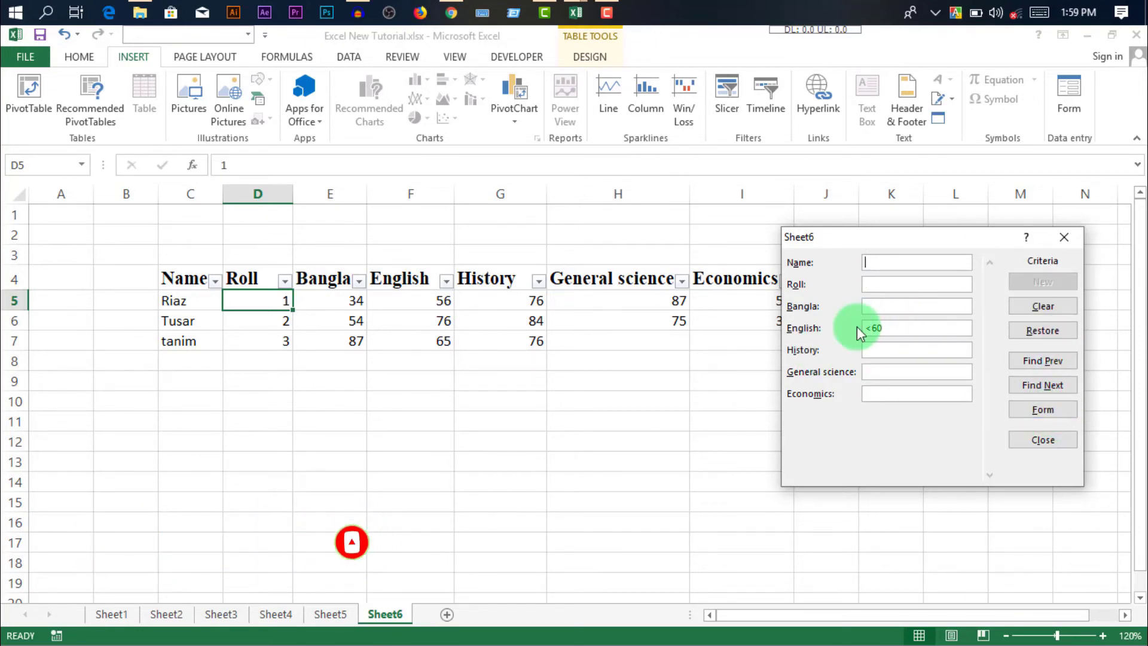
left_click(874, 328)
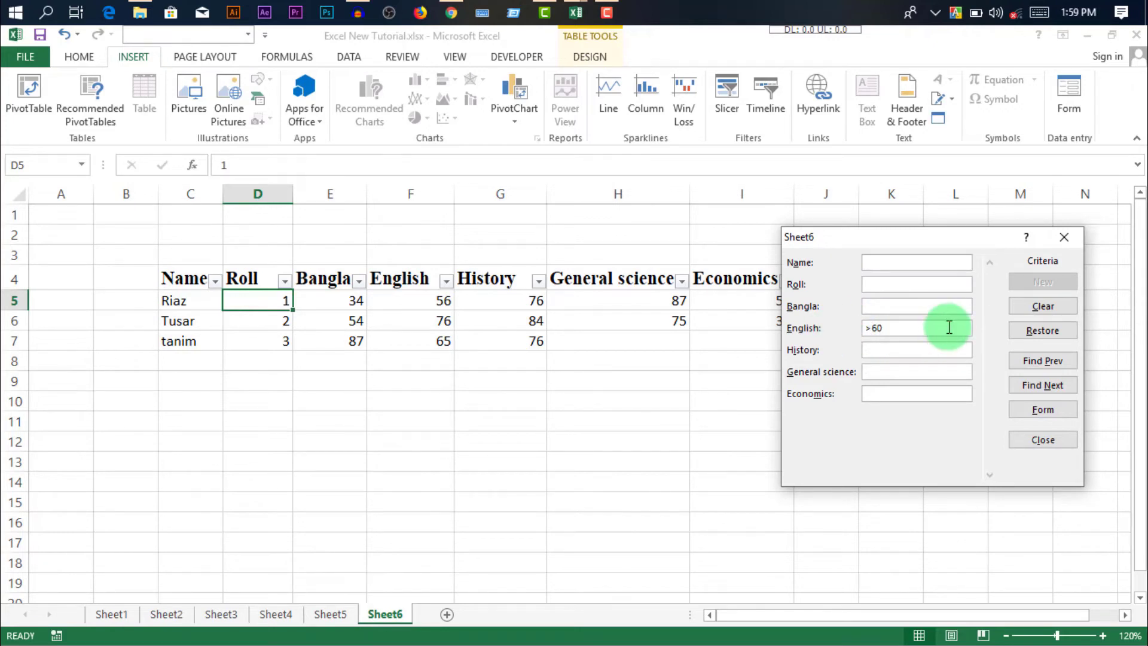
key("Return")
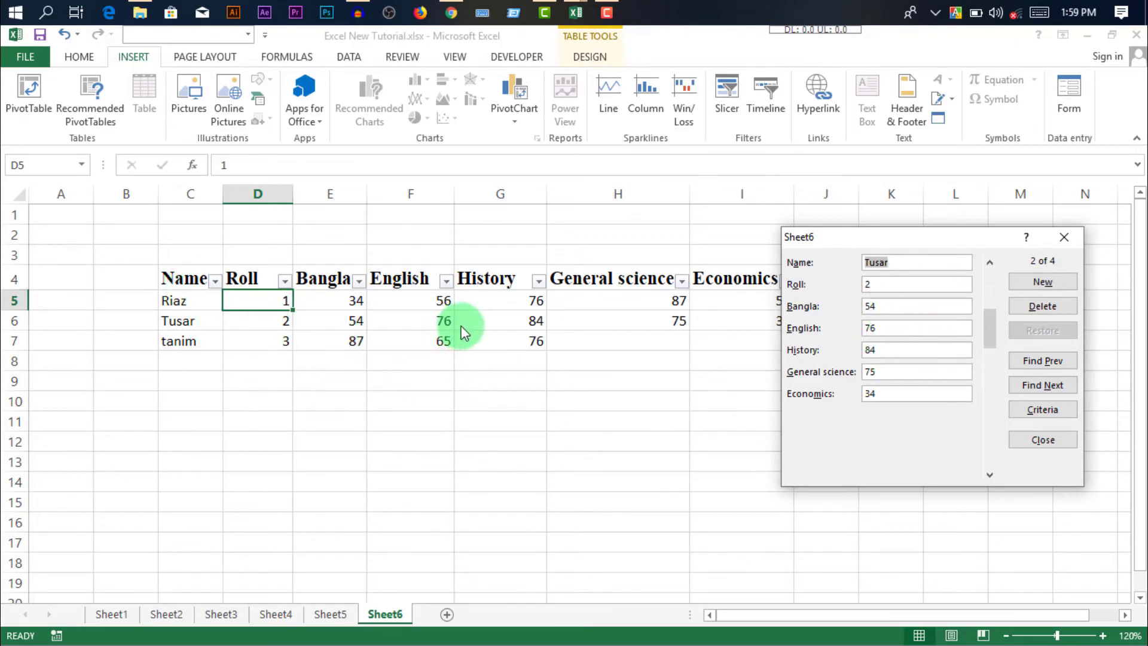
left_click(1052, 389)
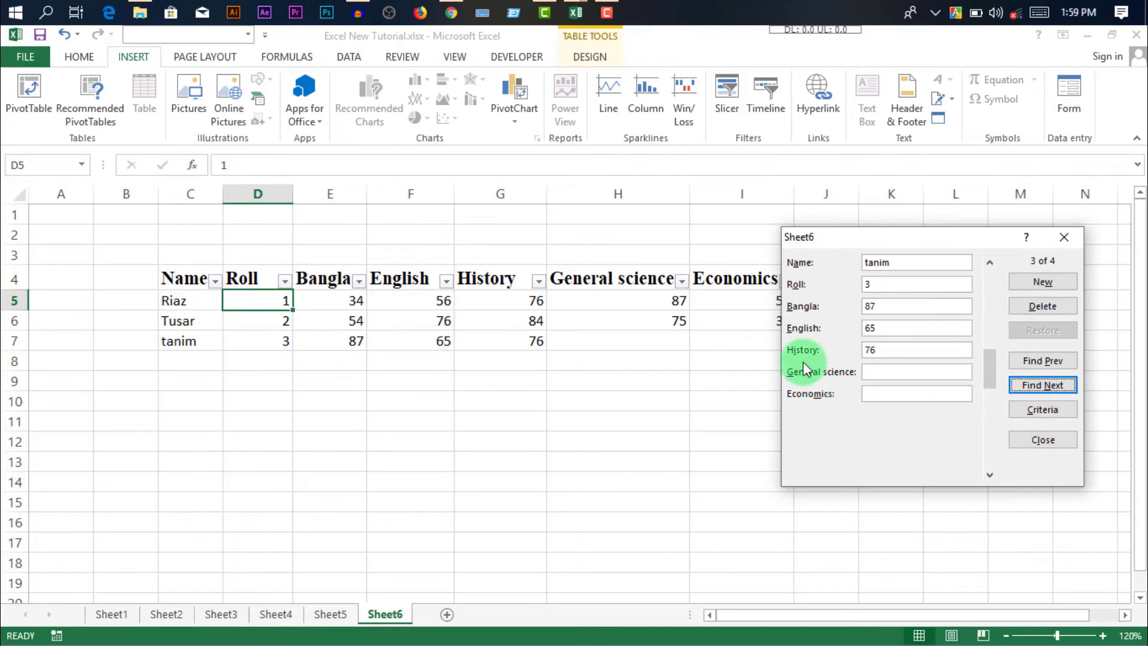
Close the data form and select several mark cells in the student table
left_click(1063, 237)
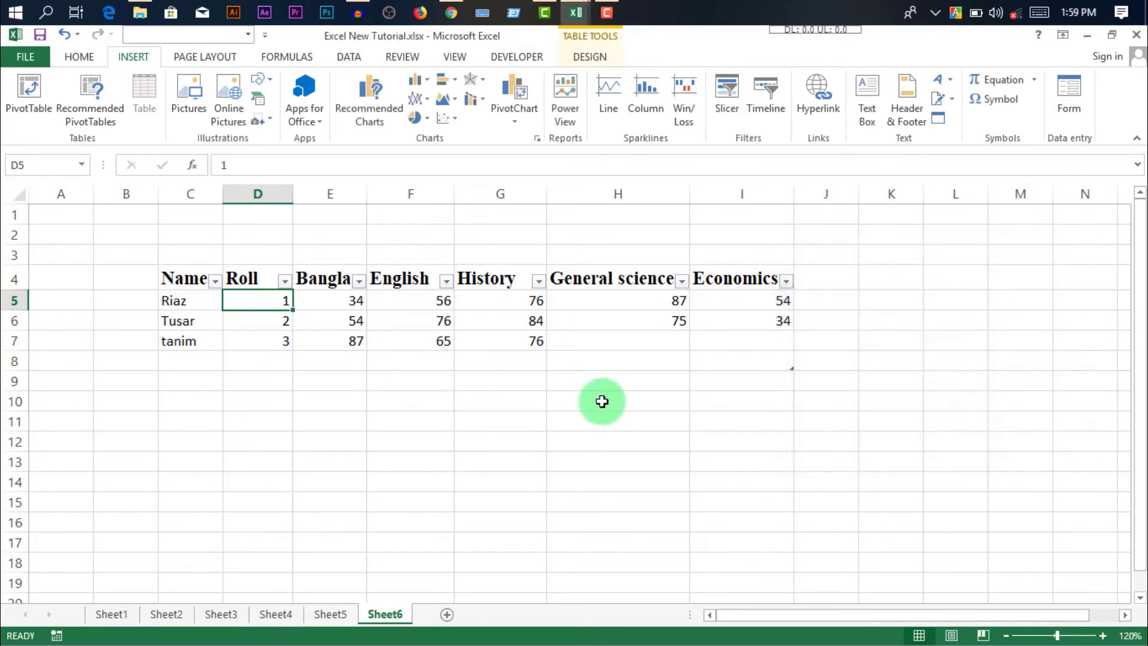
left_click(508, 324)
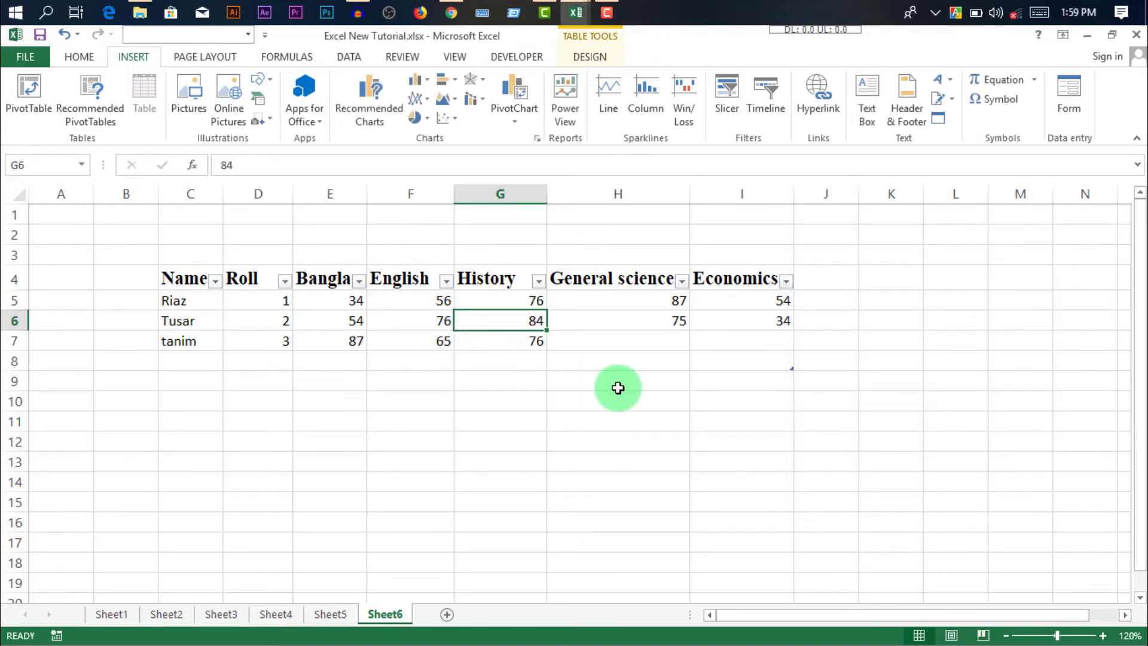
left_click(596, 340)
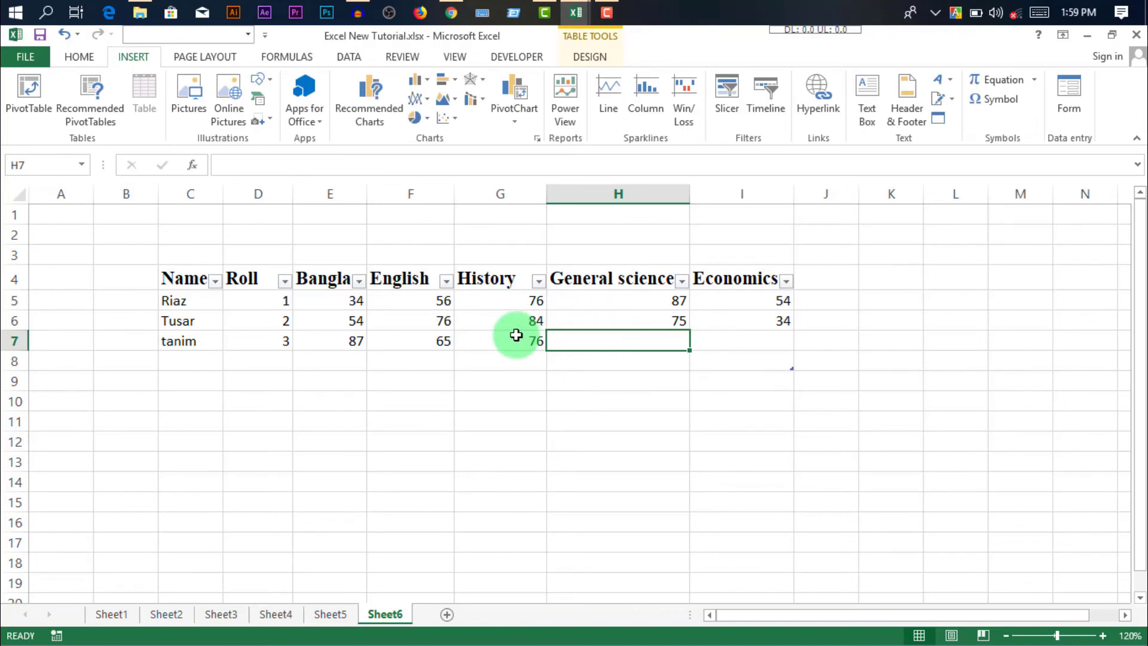
left_click(422, 320)
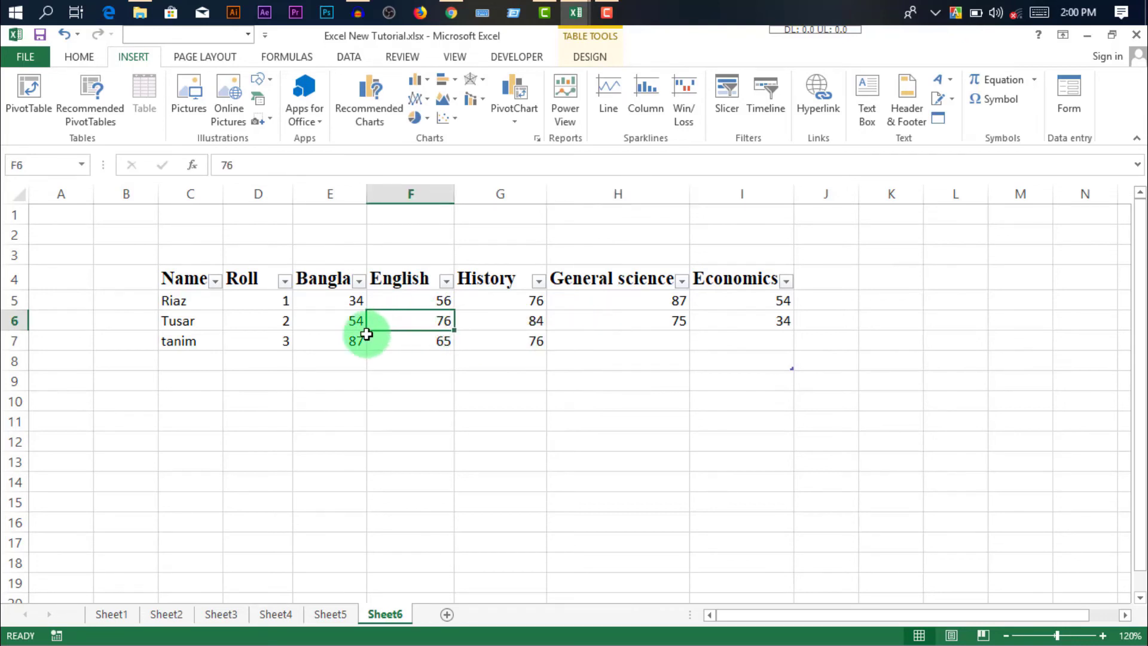
left_click(356, 303)
left_click(731, 343)
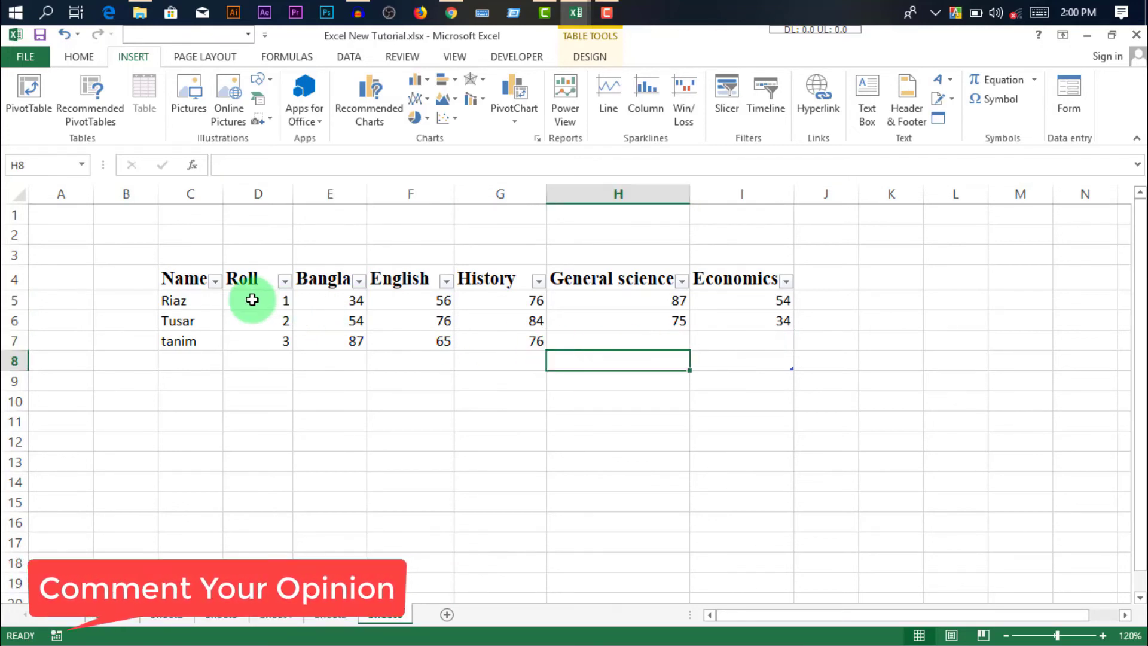
Select the Roll, Bangla and English marks, then reopen the Data Form at record 1 of 3
left_click_drag(251, 303, 440, 340)
left_click(682, 340)
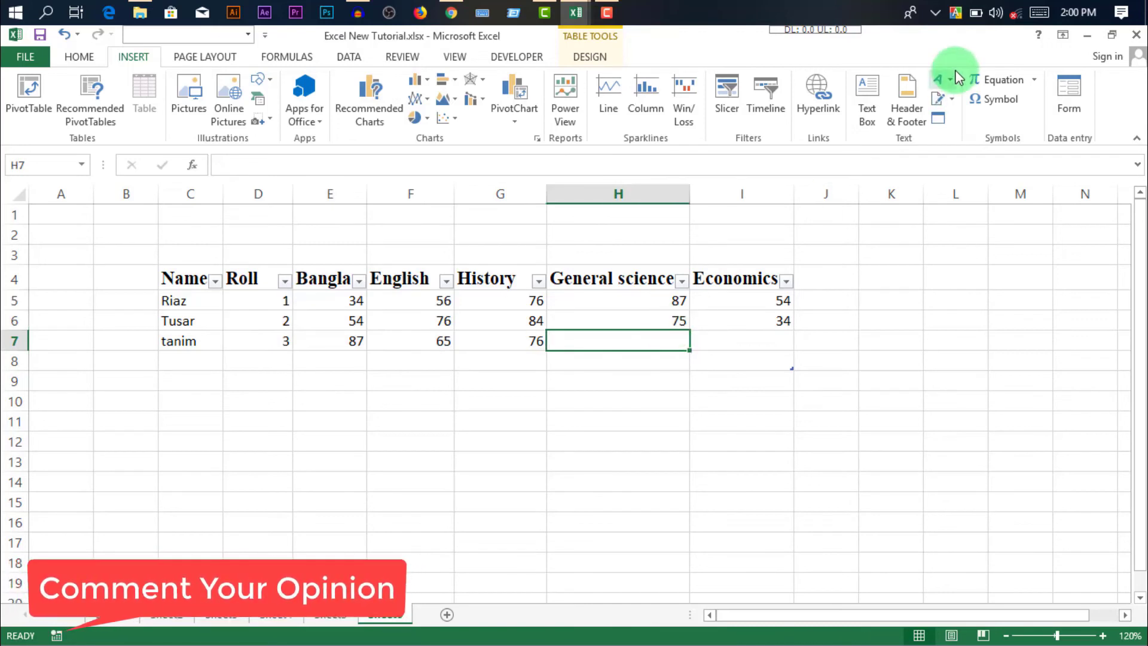
left_click(1061, 84)
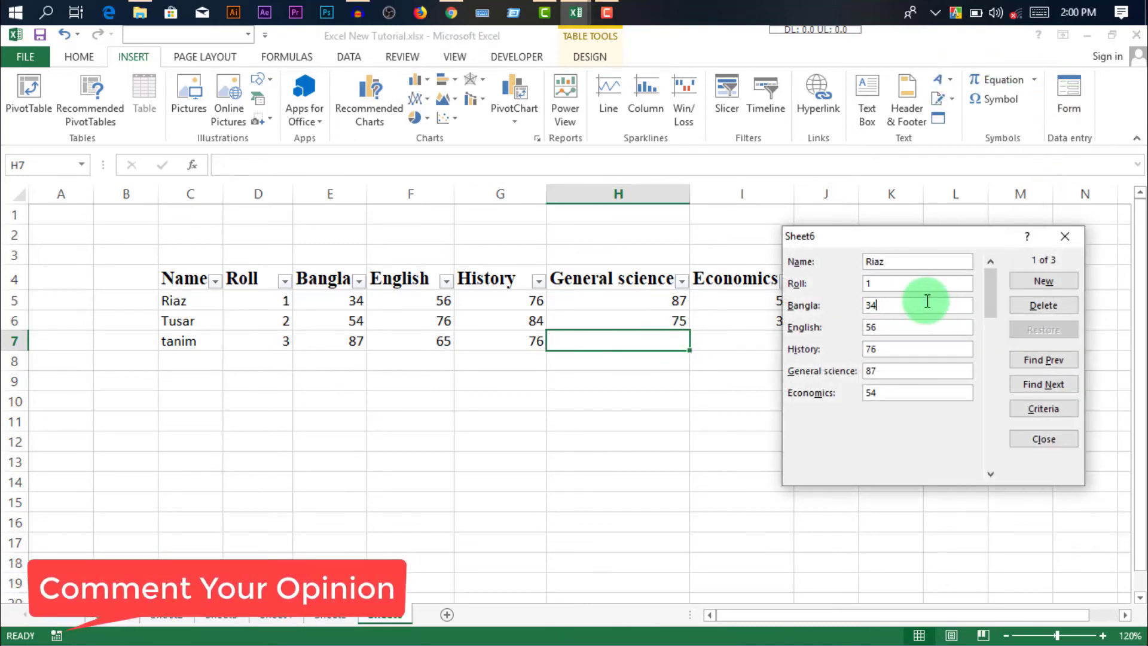
Check the first record's fields, view the blank New Record page, then close the data form
left_click(888, 328)
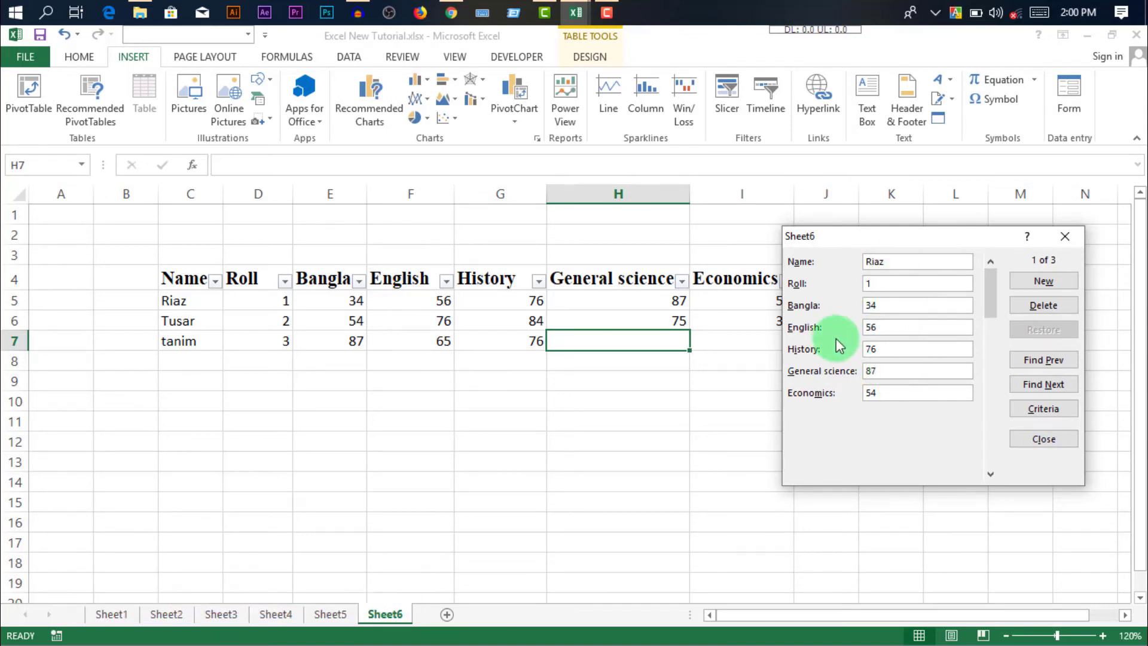
left_click(903, 306)
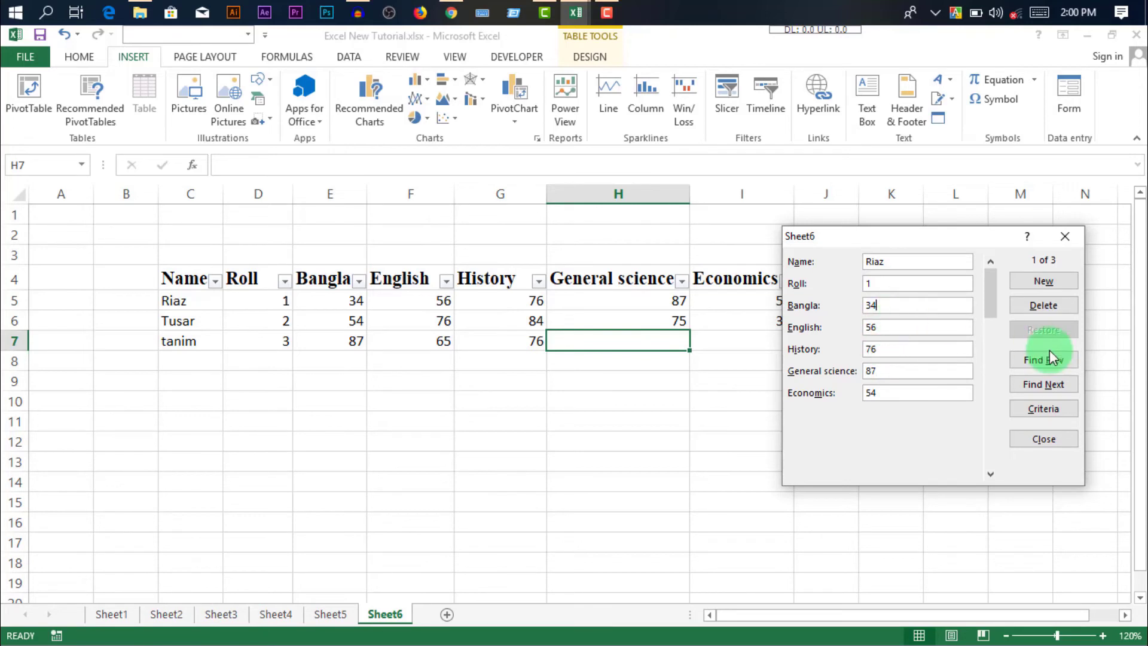
left_click(1055, 242)
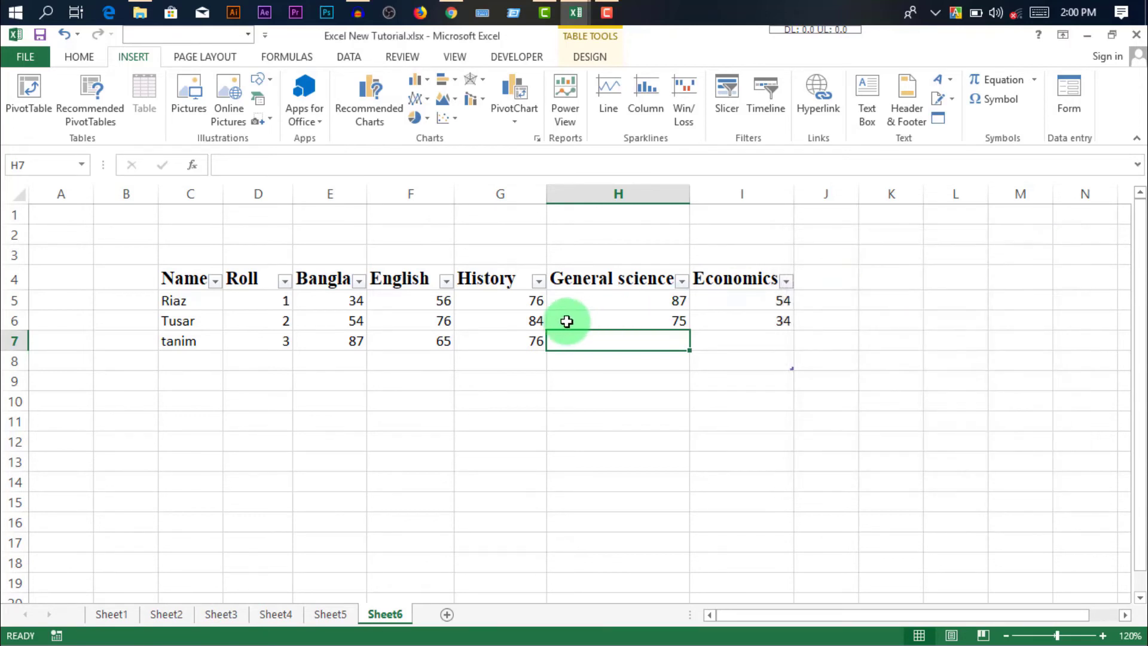
left_click(469, 319)
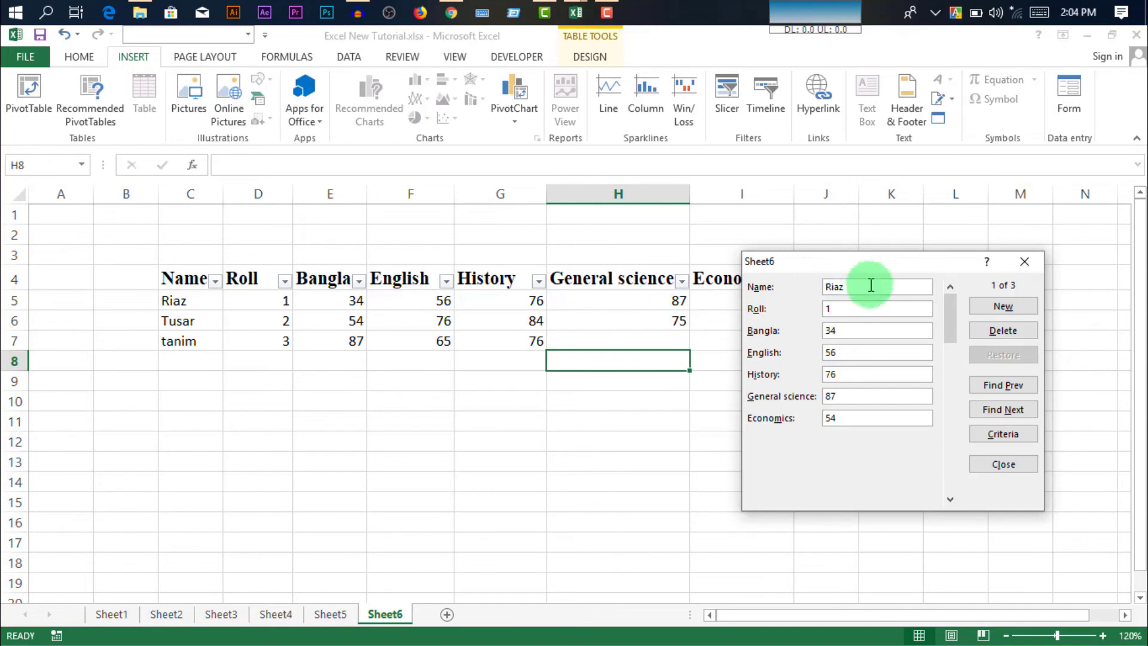
left_click(867, 308)
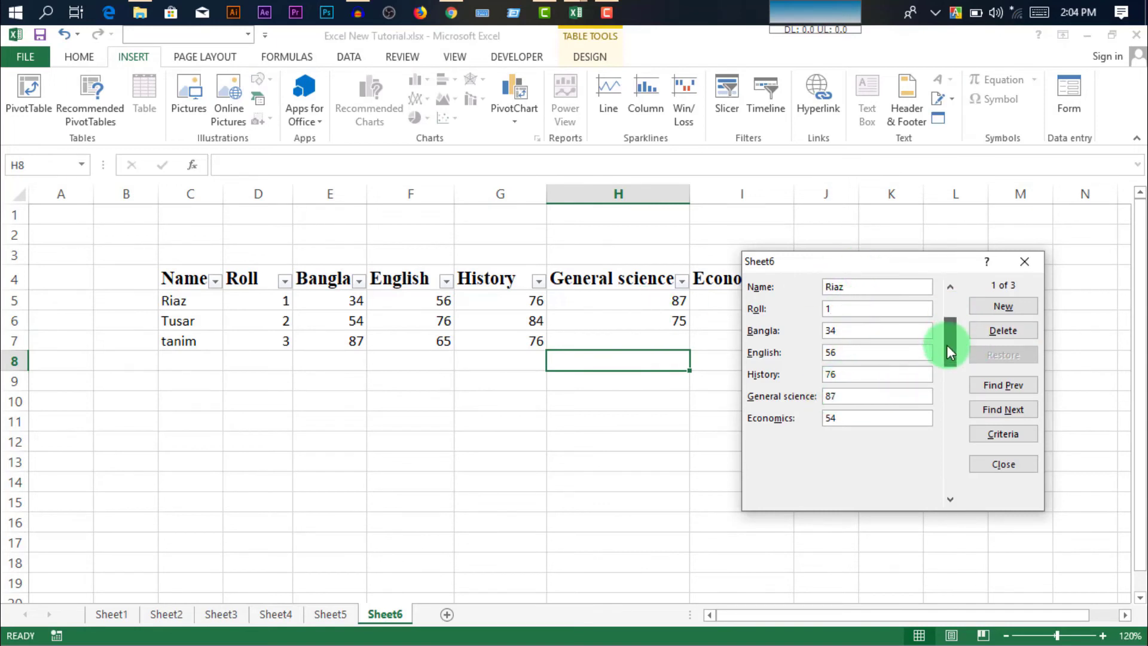
left_click_drag(946, 446, 845, 389)
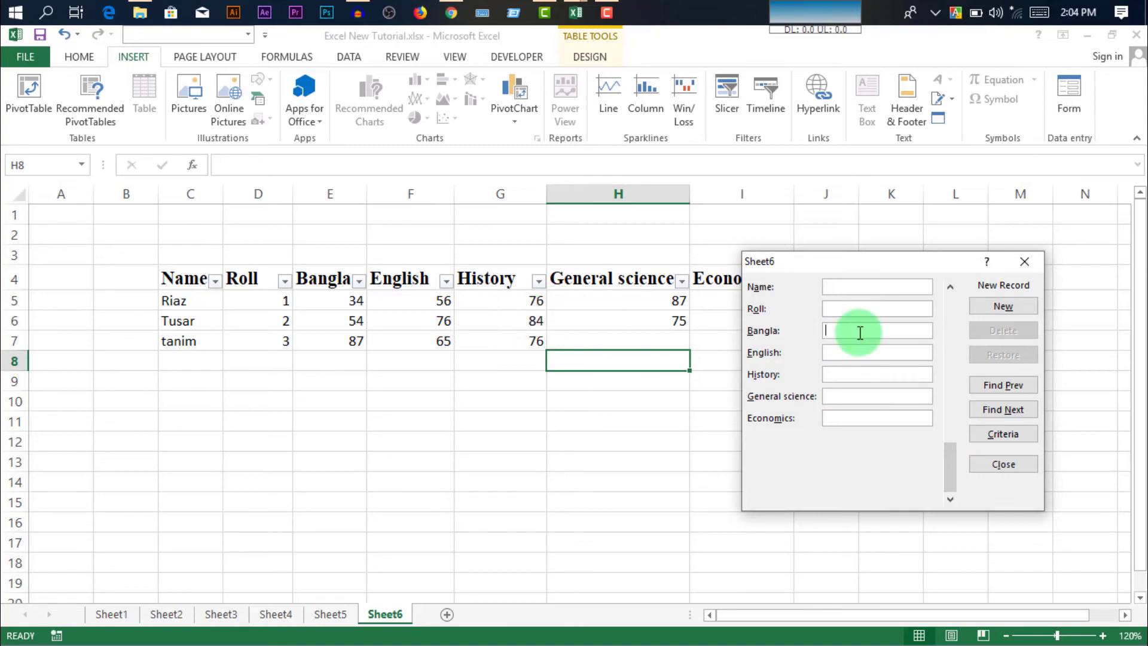
left_click(1025, 261)
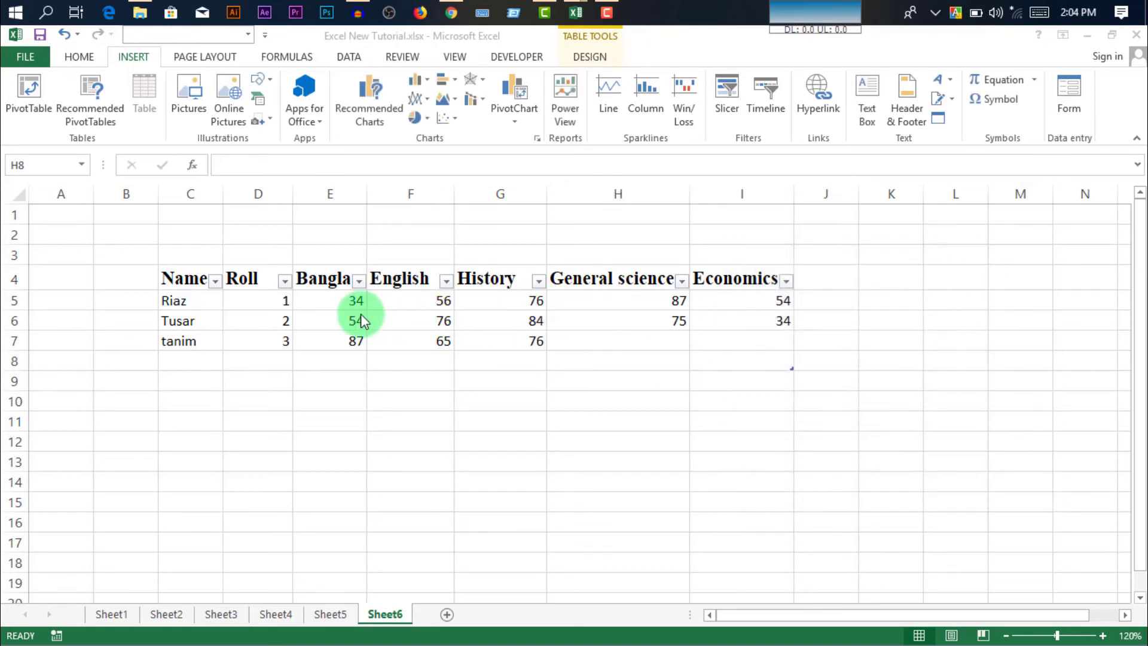
left_click(501, 302)
left_click(672, 342)
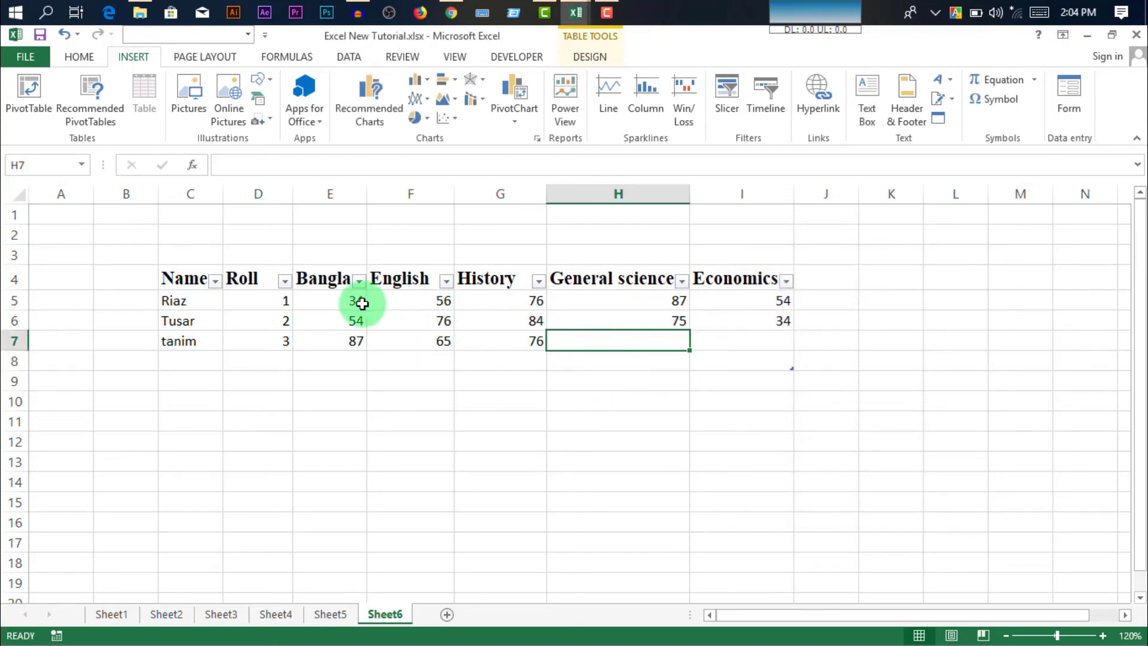
left_click(505, 340)
left_click(616, 338)
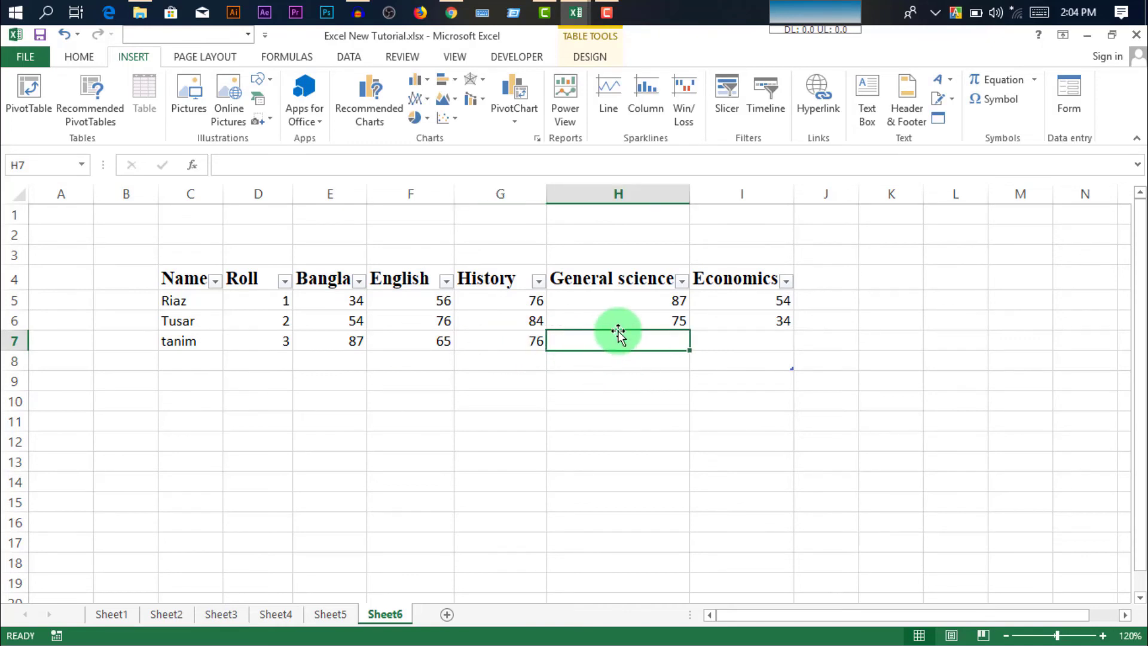
left_click(243, 314)
left_click(695, 361)
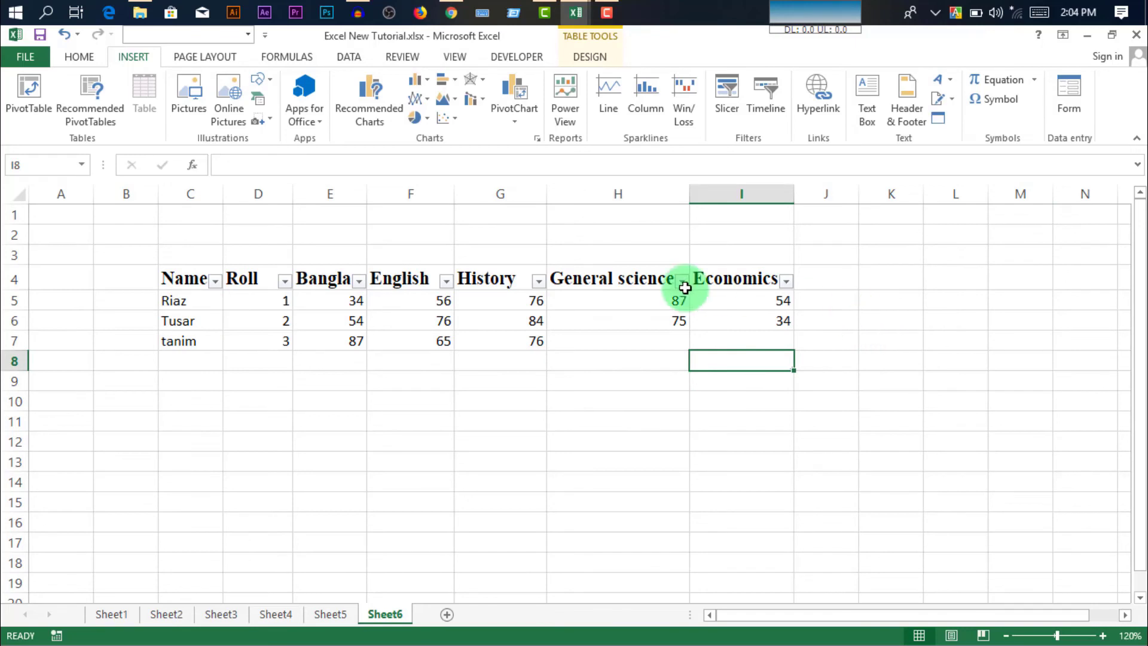
left_click(591, 359)
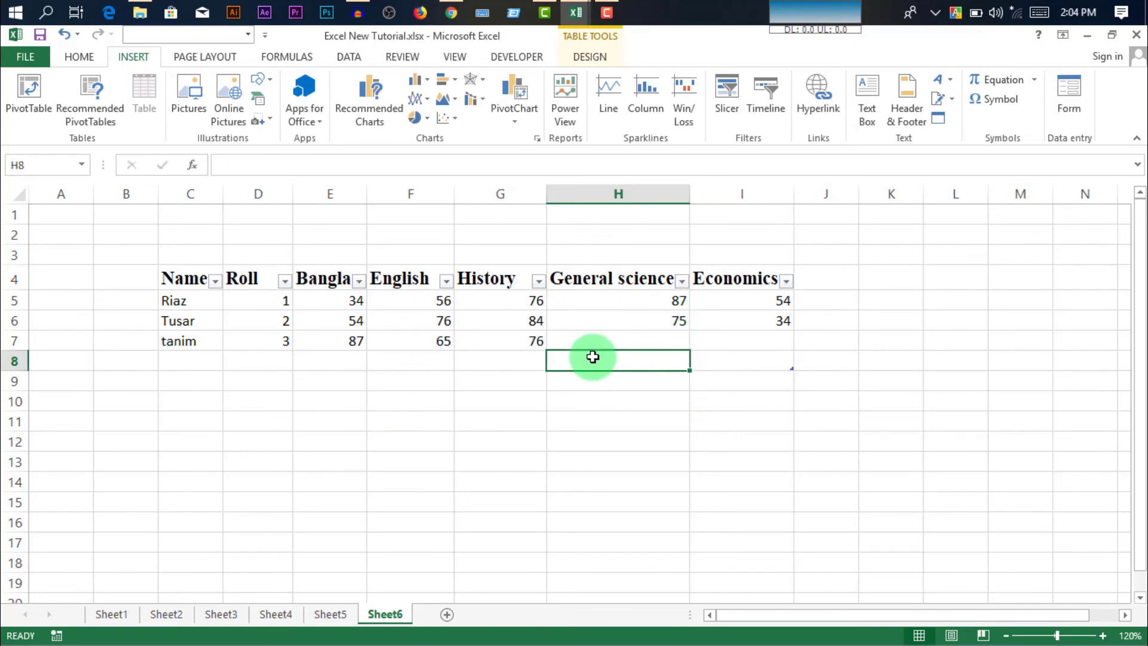
left_click(752, 317)
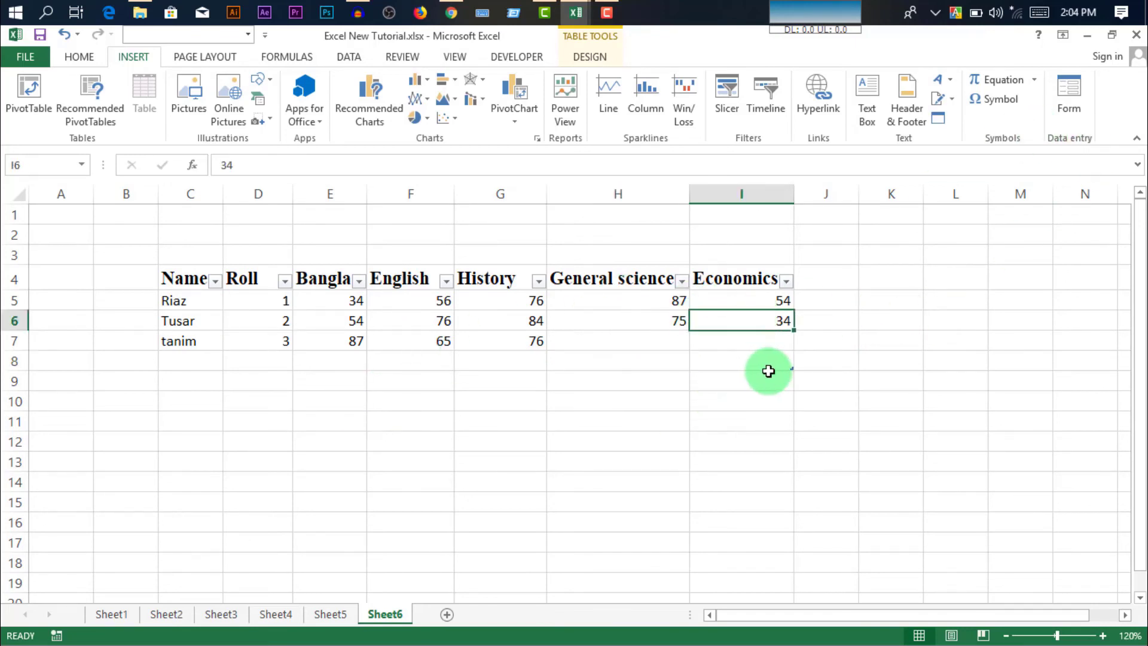
left_click(754, 361)
left_click(605, 353)
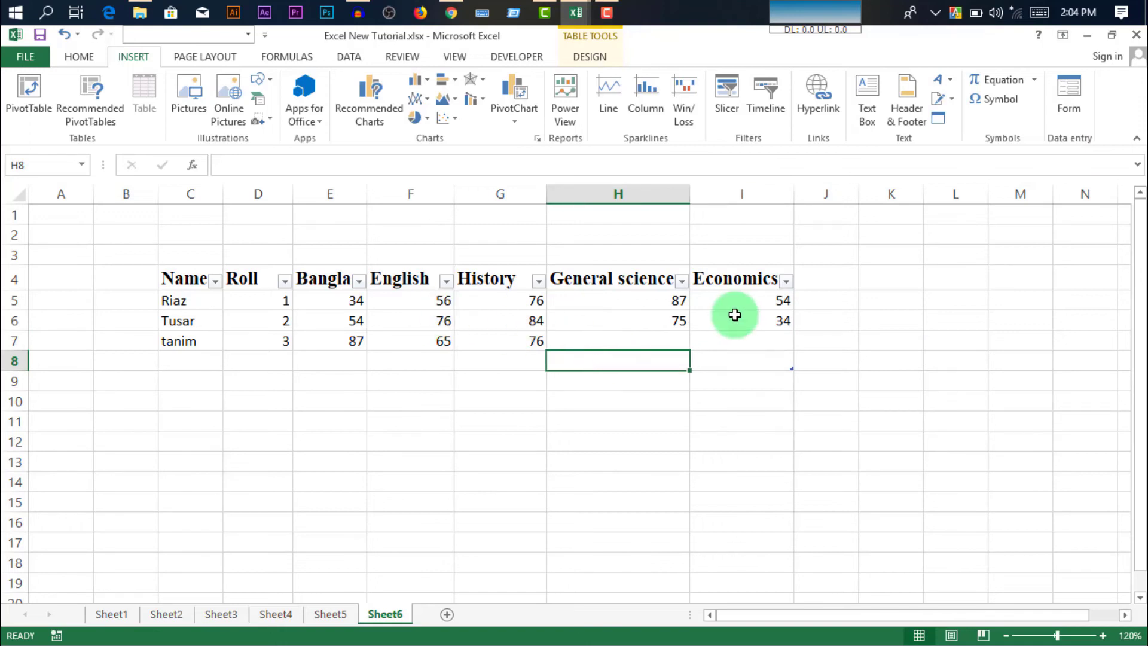